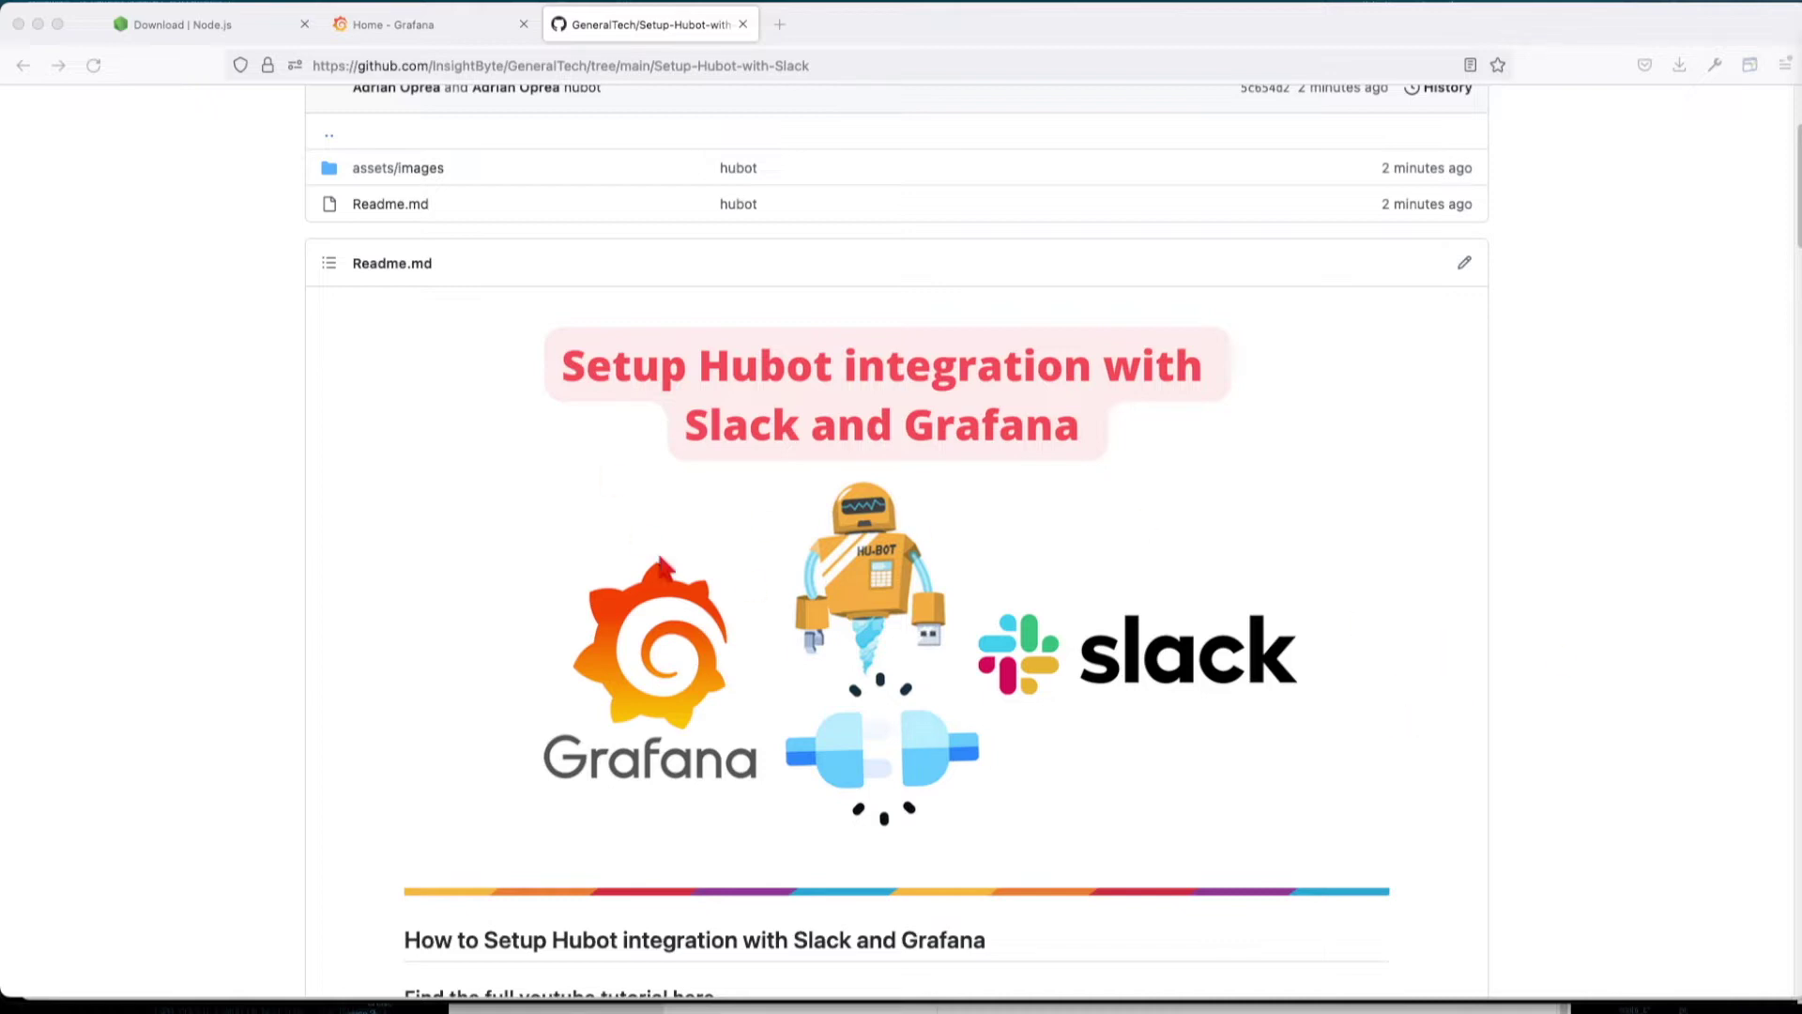
# - Scroll through the Hubot README, then bring up the Node.js download page
pyautogui.scroll(-5, 503, 730)
pyautogui.scroll(-1, 680, 702)
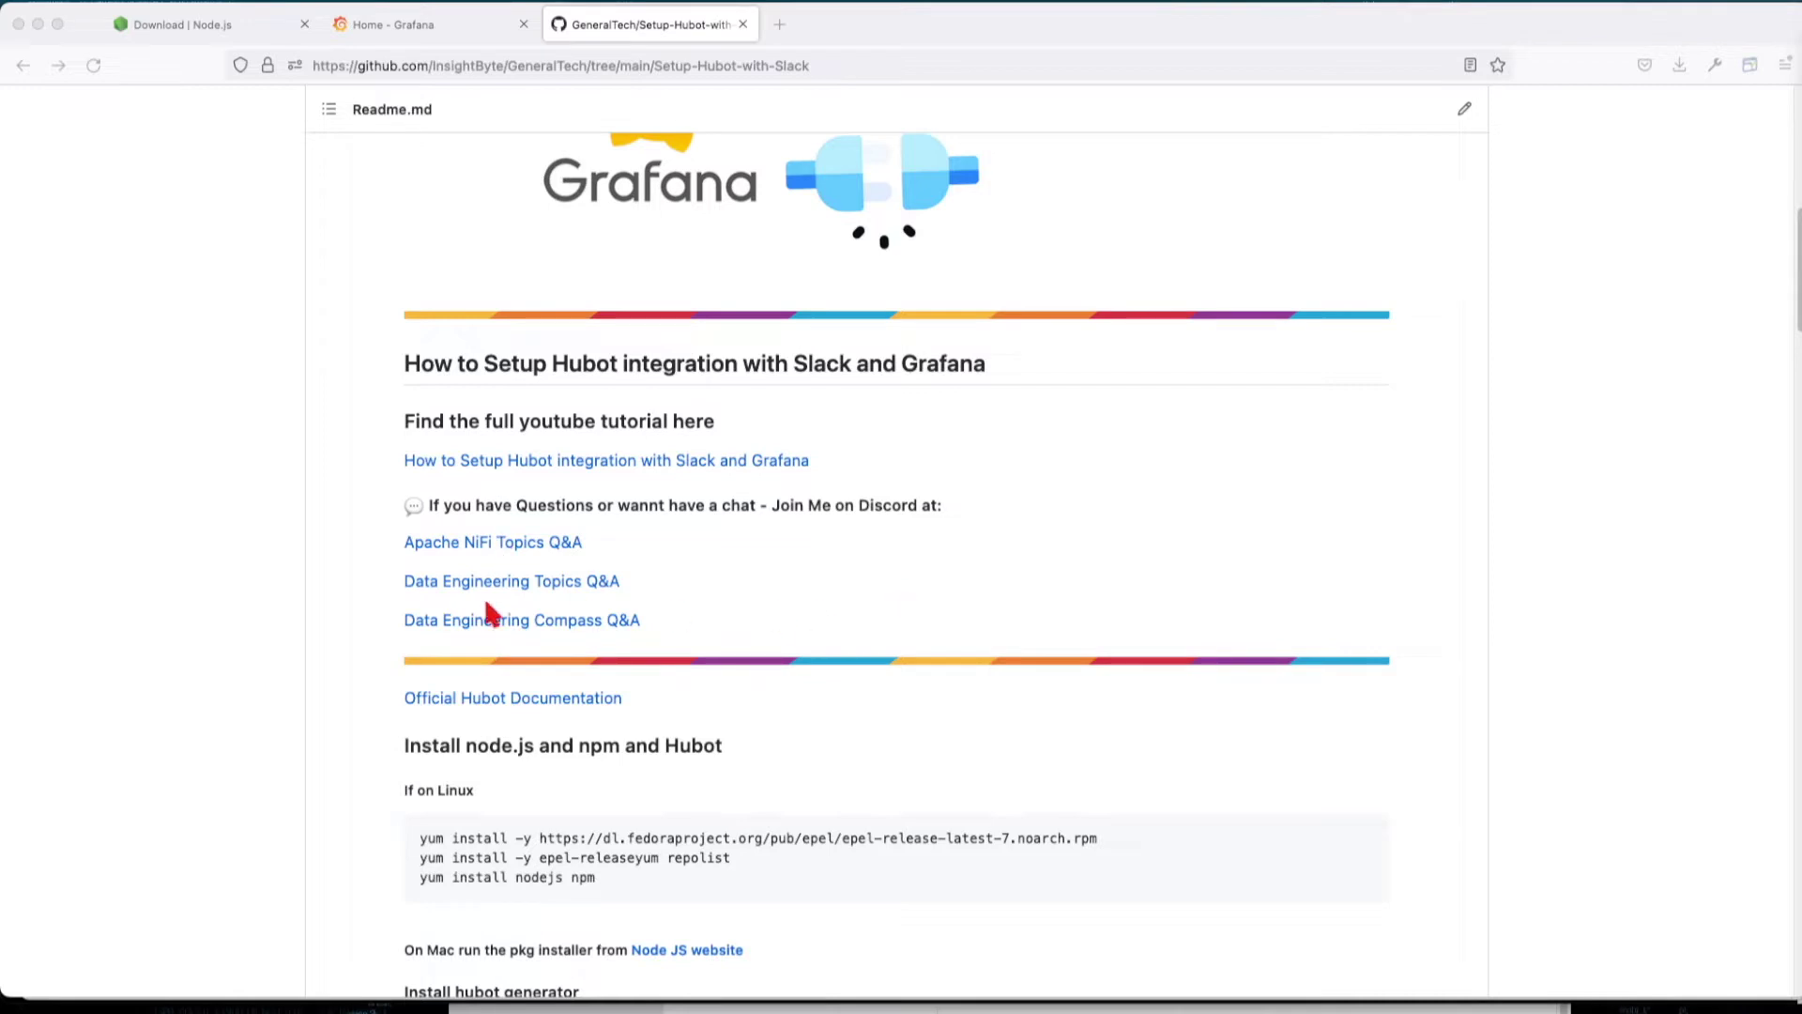
pyautogui.scroll(-2, 872, 671)
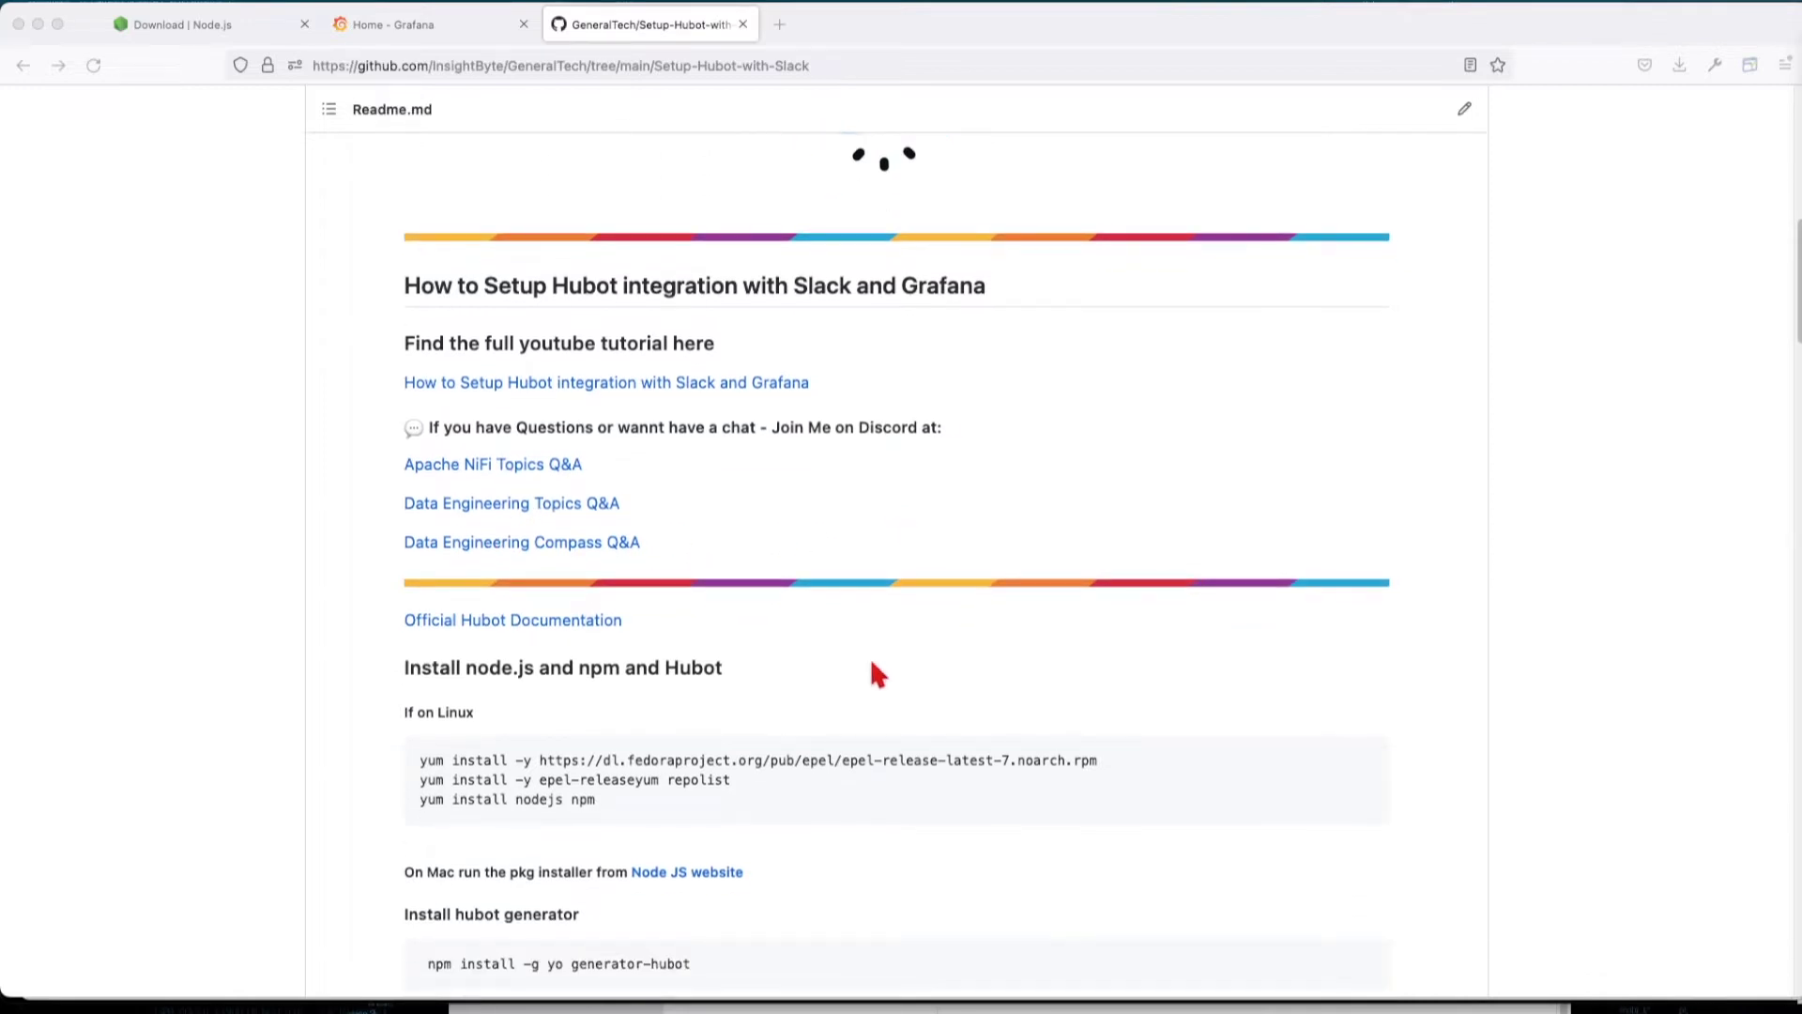
pyautogui.scroll(10, 1032, 700)
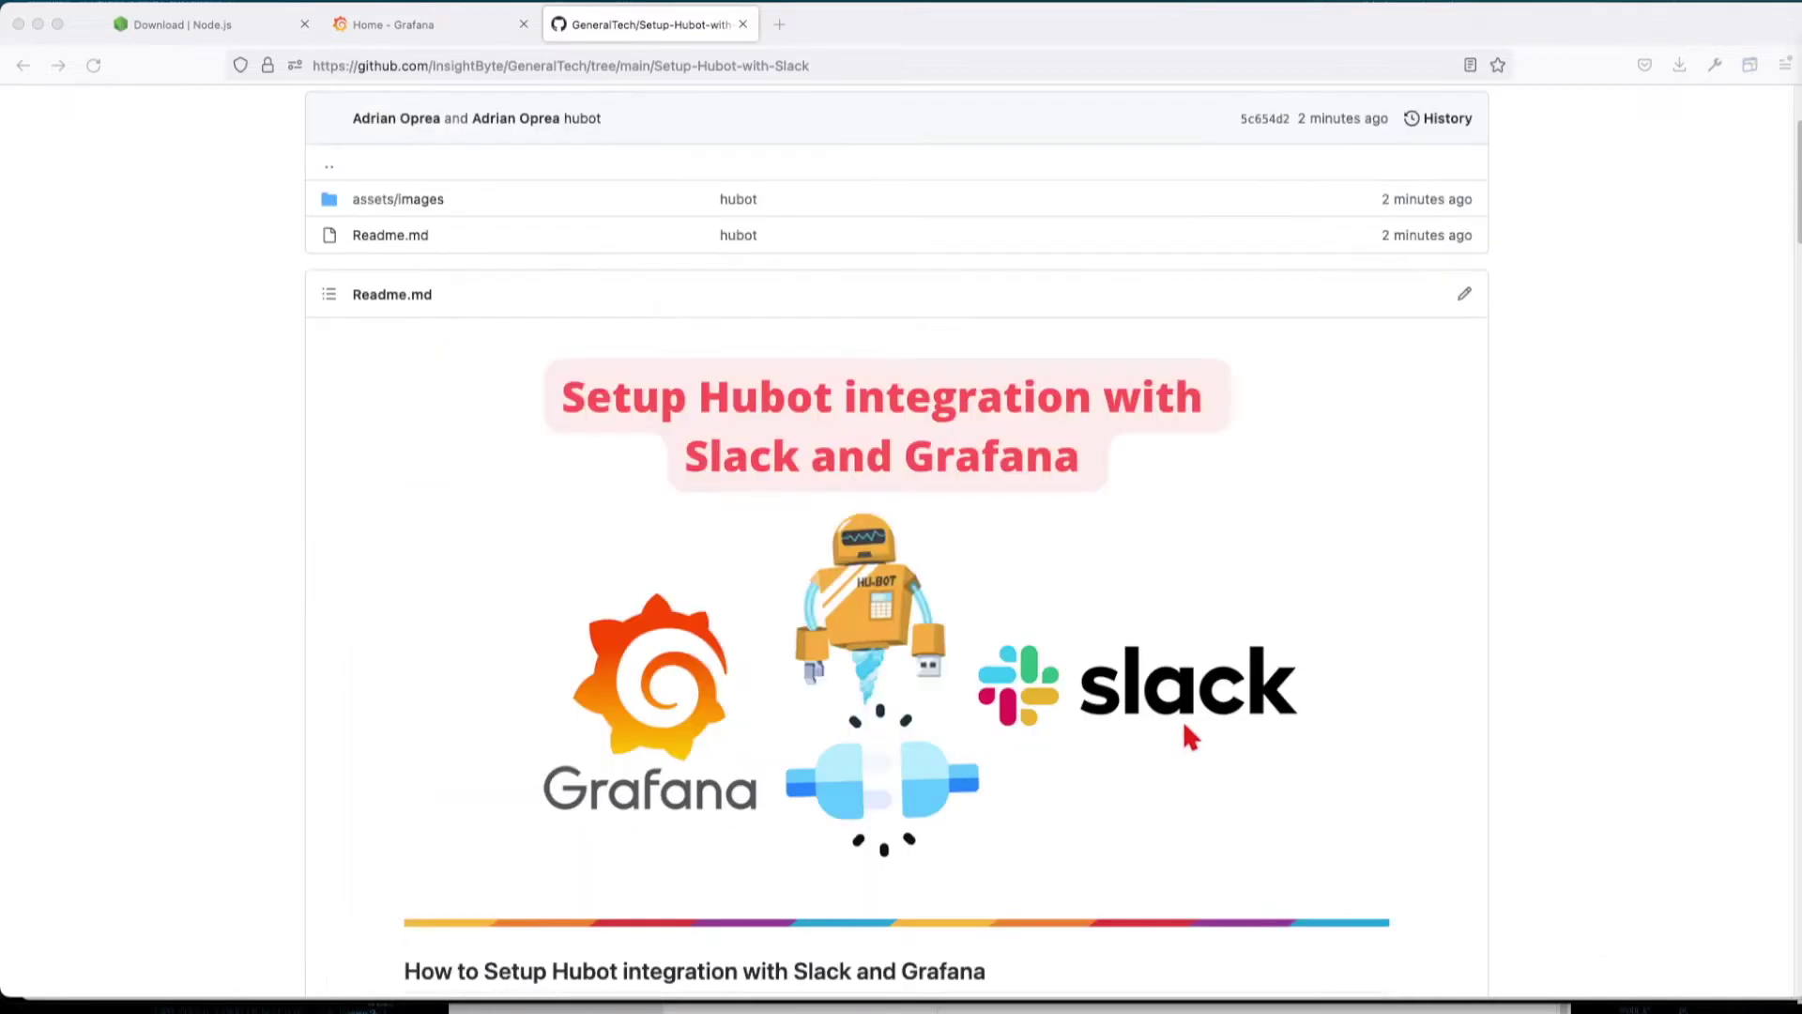
pyautogui.hotkey('ctrl', 'Tab')
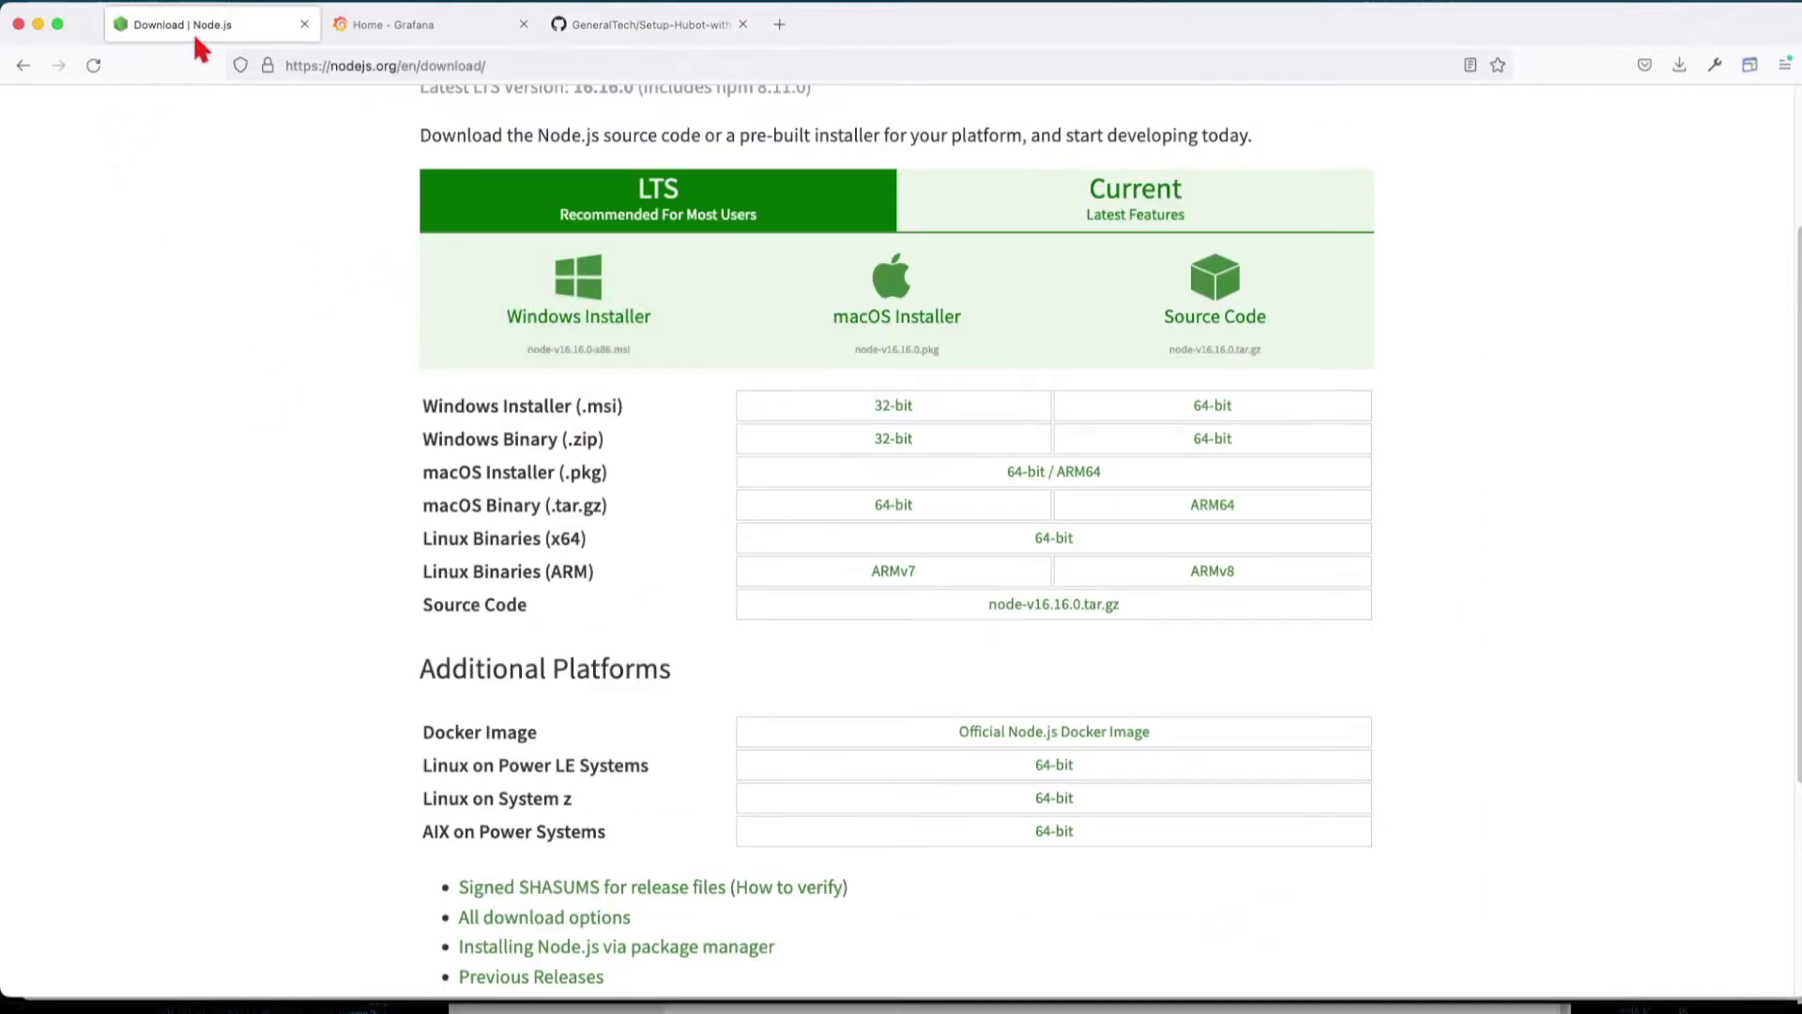
# - Revisit the README and Grafana home tabs, ending back on the Node.js LTS download page
pyautogui.click(605, 26)
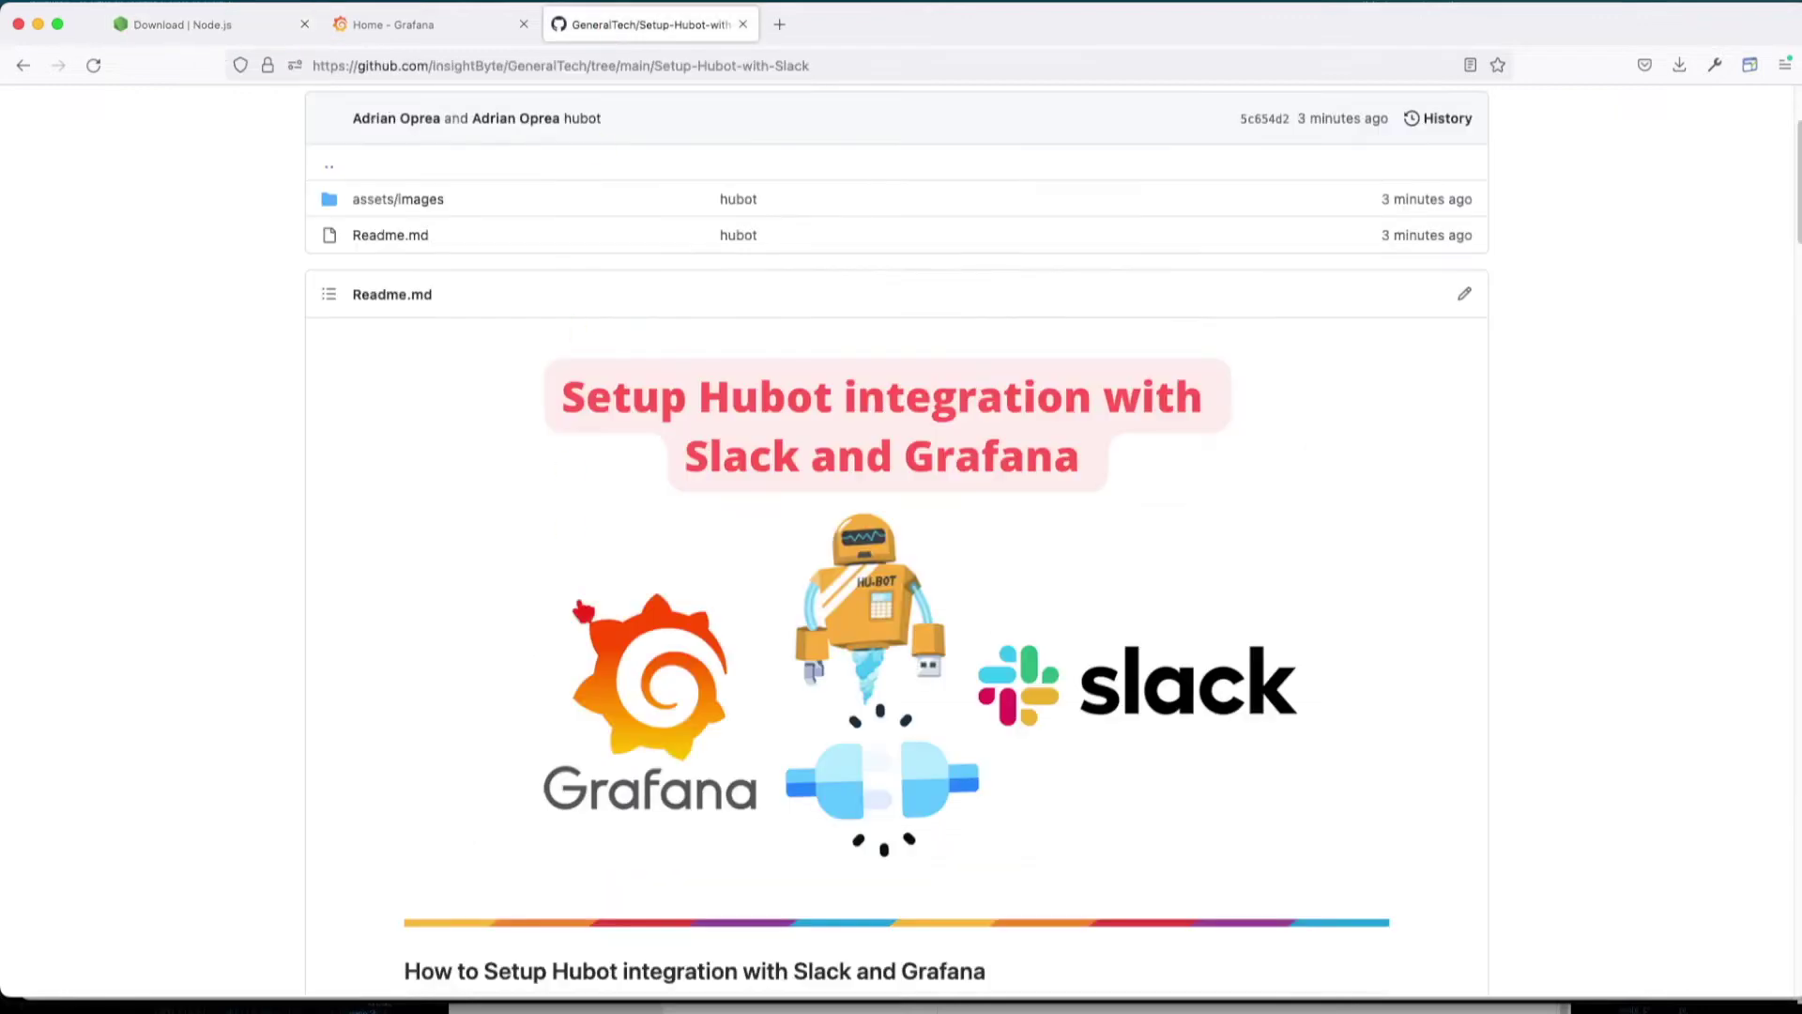
pyautogui.scroll(-10, 619, 672)
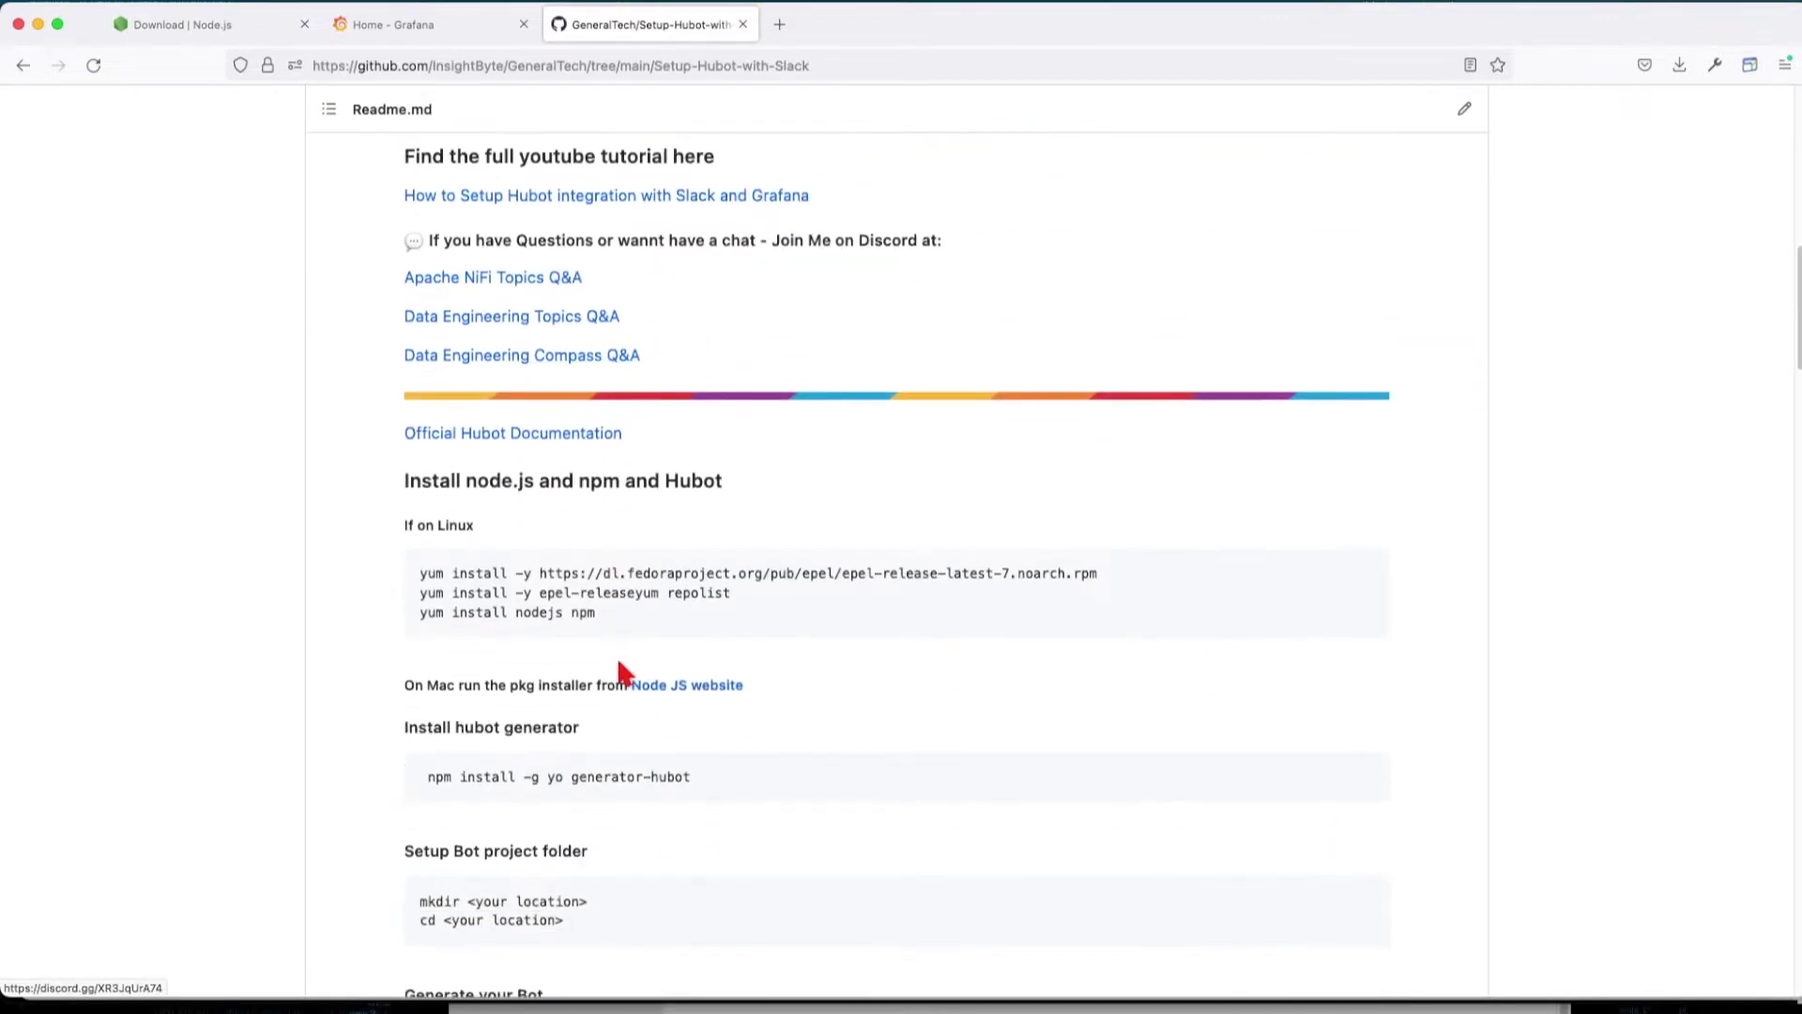
pyautogui.click(210, 29)
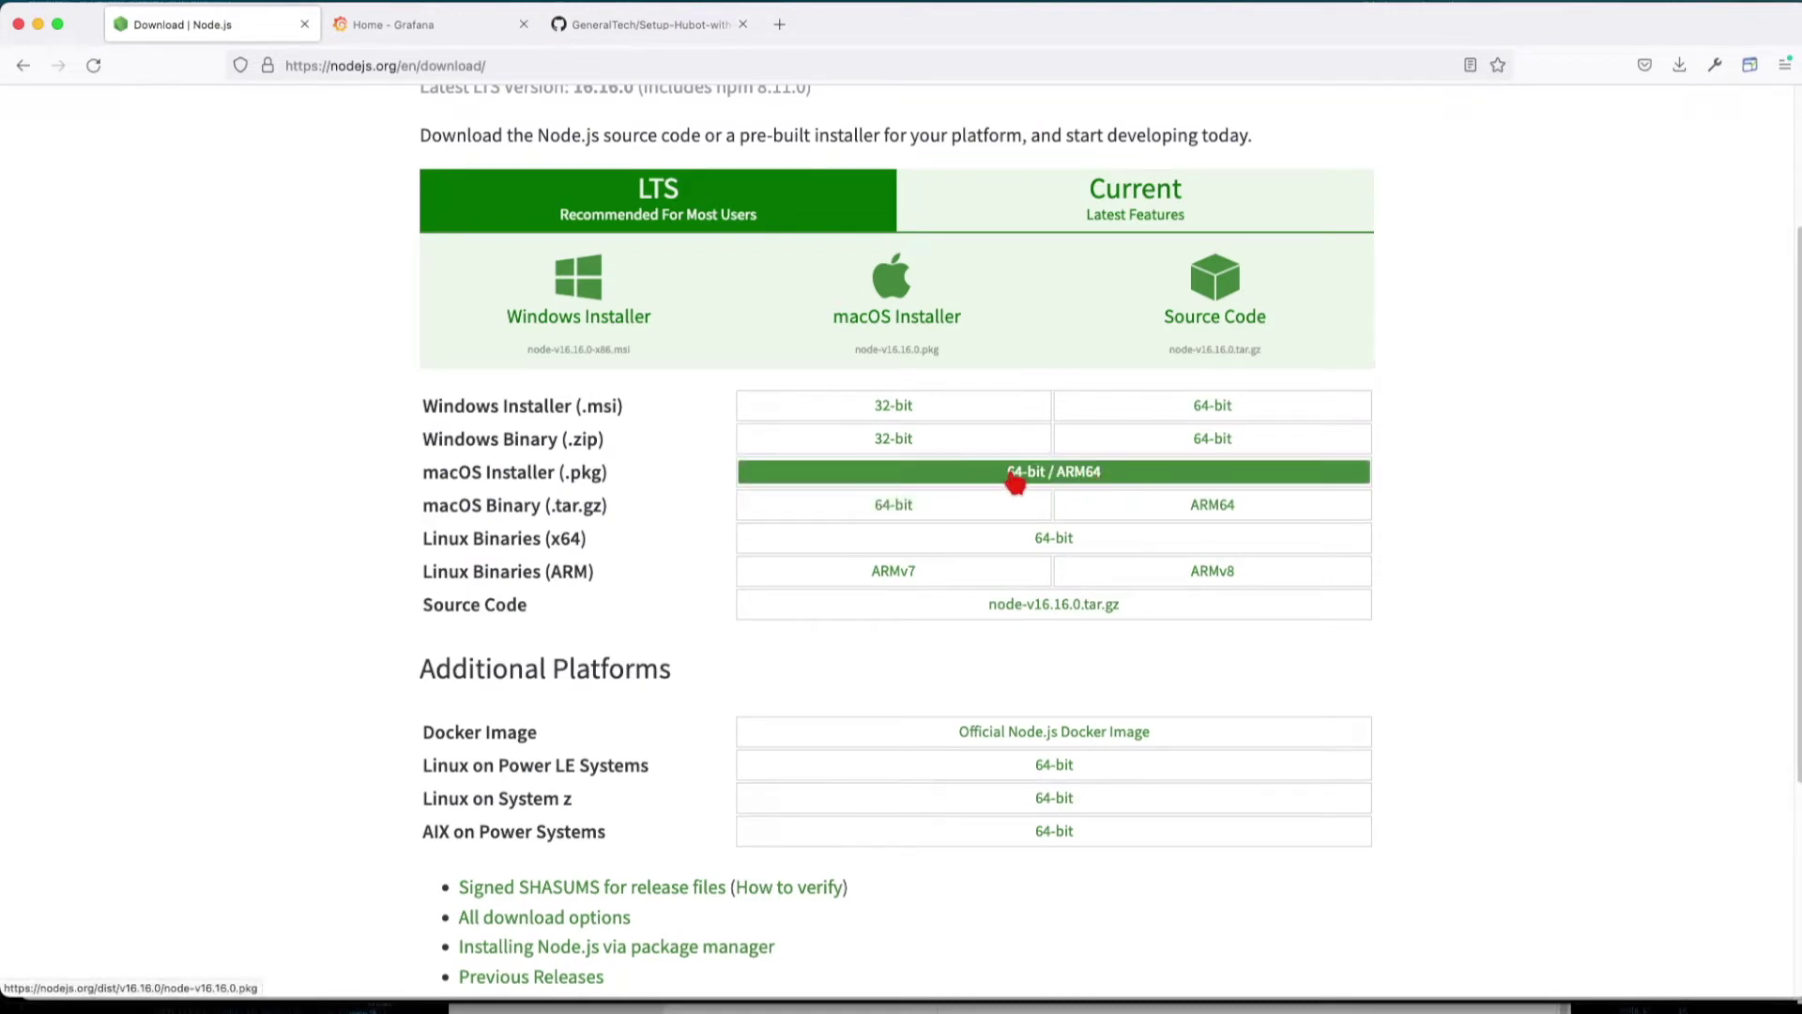
pyautogui.click(422, 25)
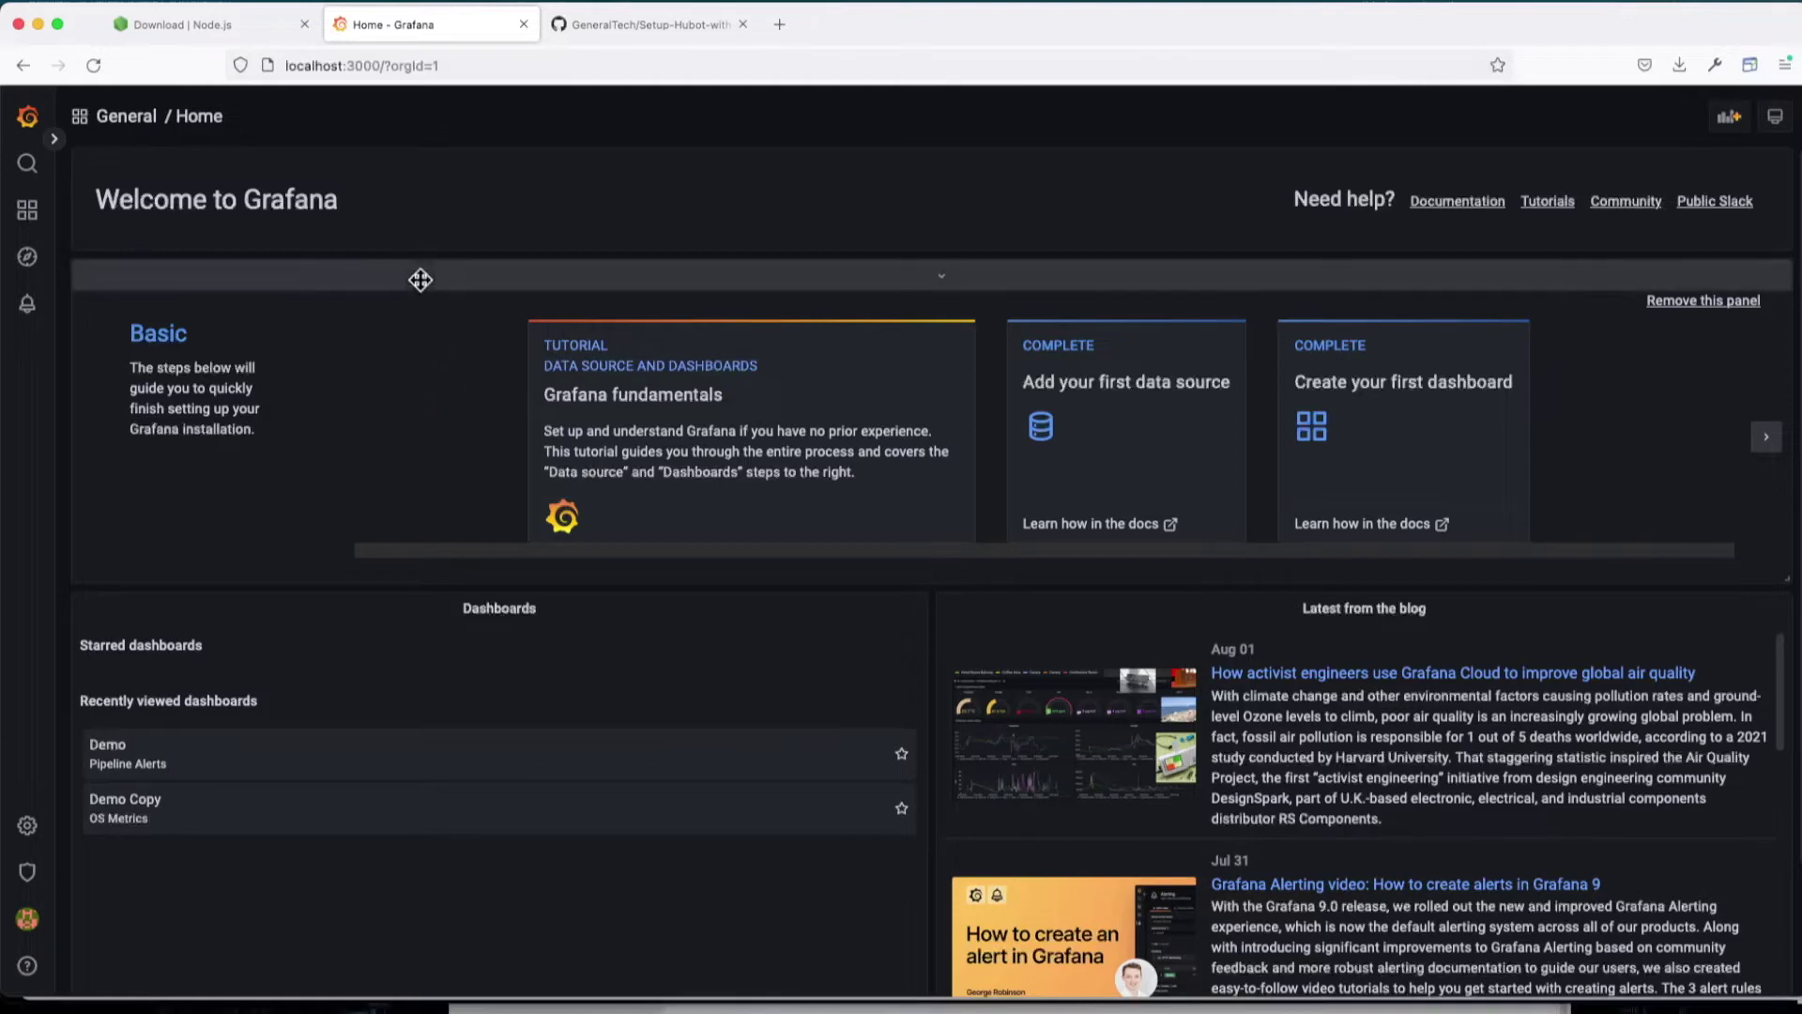
pyautogui.click(648, 28)
pyautogui.click(269, 9)
# - Close the Node.js tab and run the README's 'npm install -g yo generator-hubot' in iTerm2
pyautogui.click(304, 25)
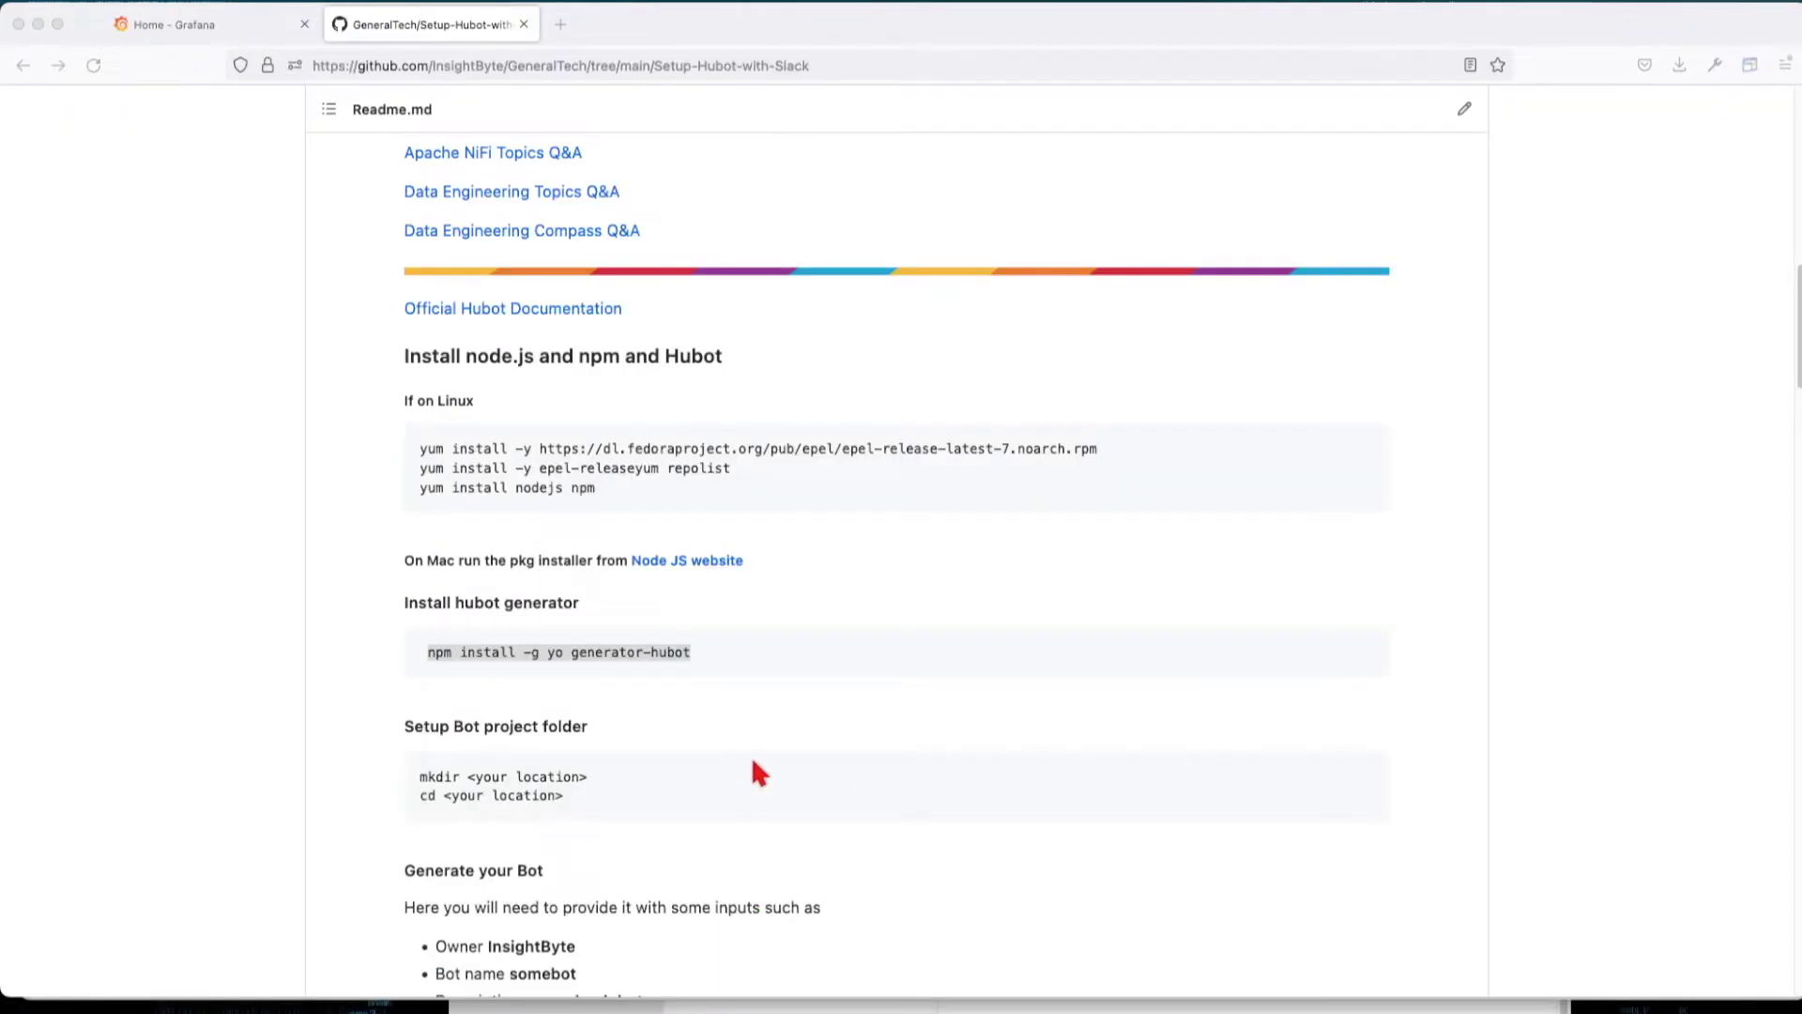
pyautogui.click(423, 644)
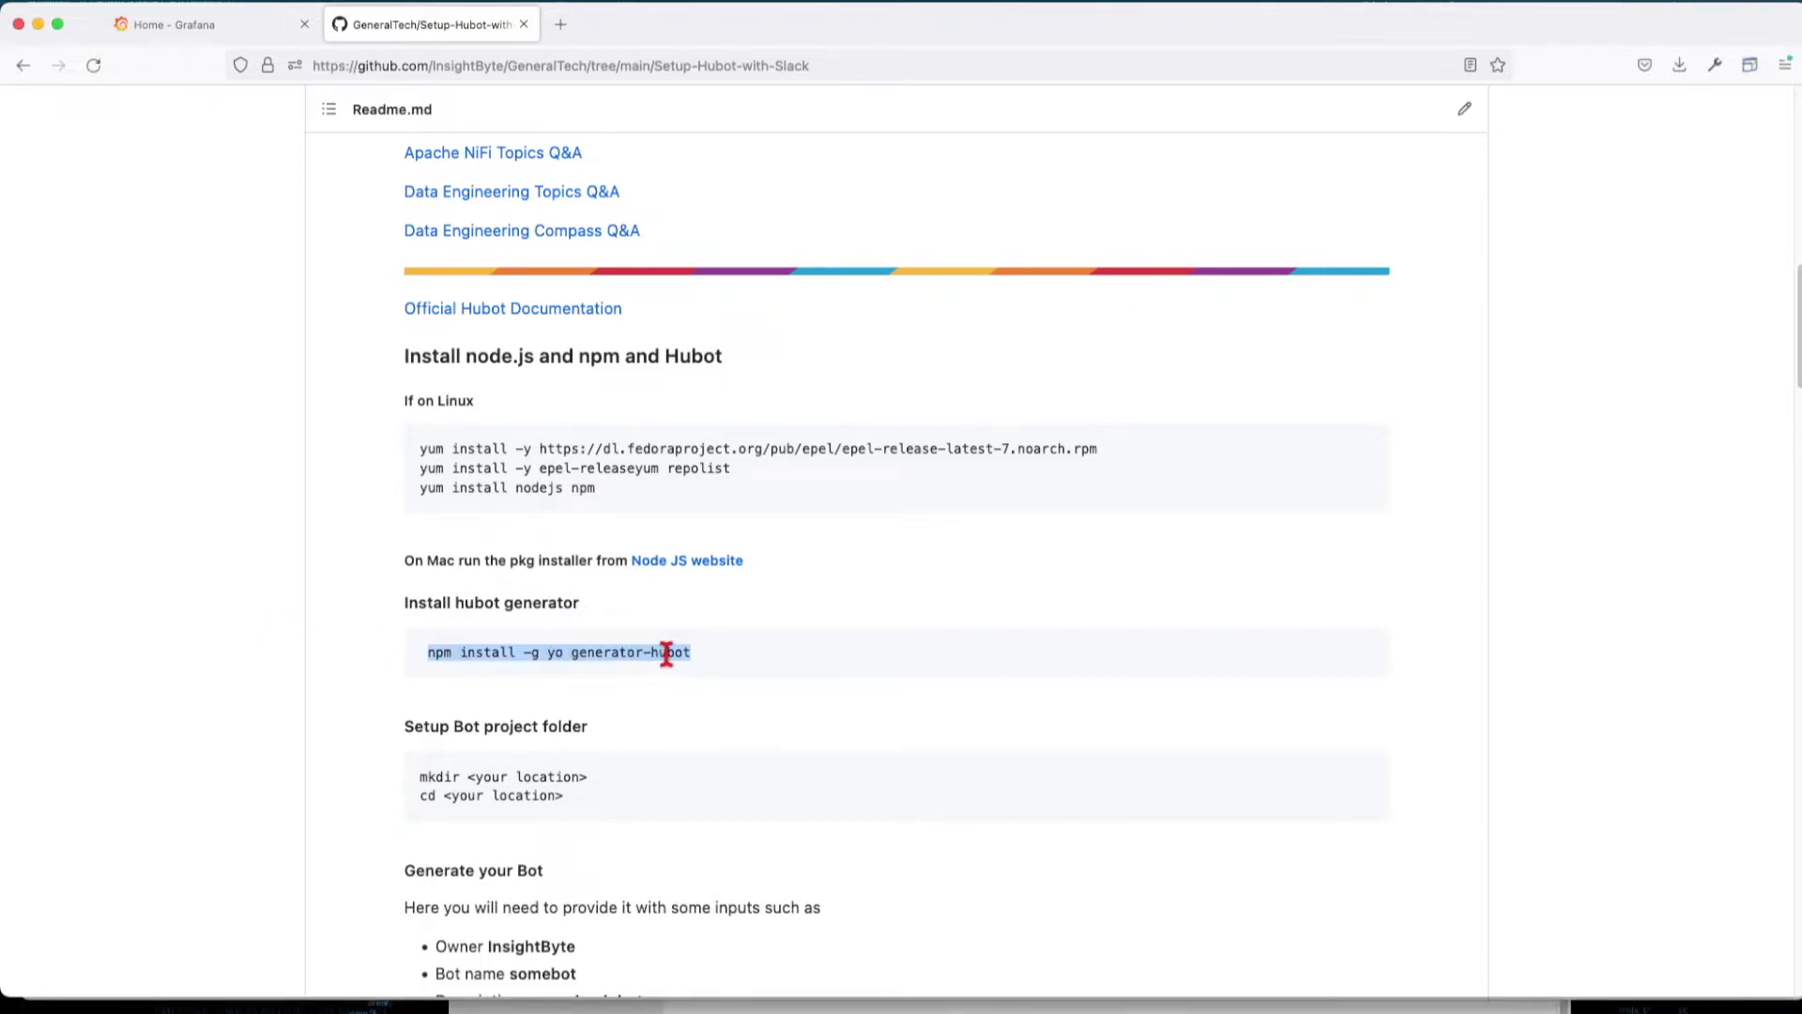
pyautogui.click(715, 664)
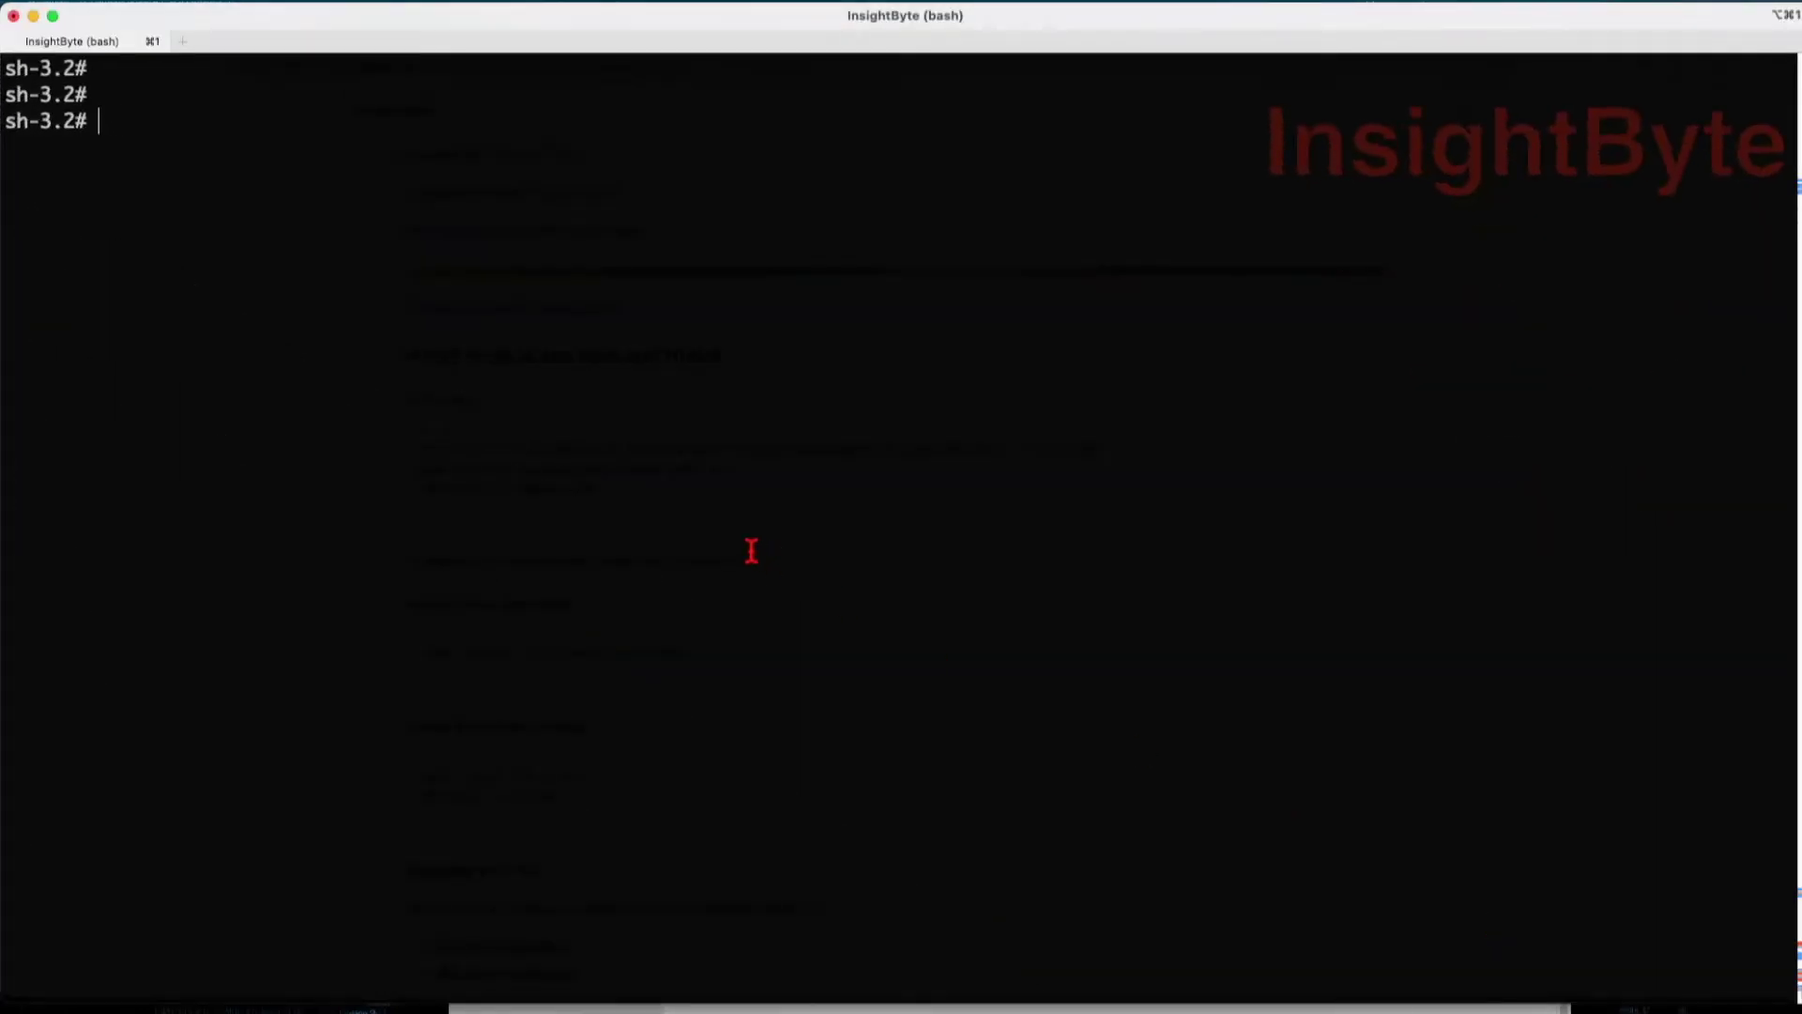
pyautogui.press('super+v')
pyautogui.press('Return')
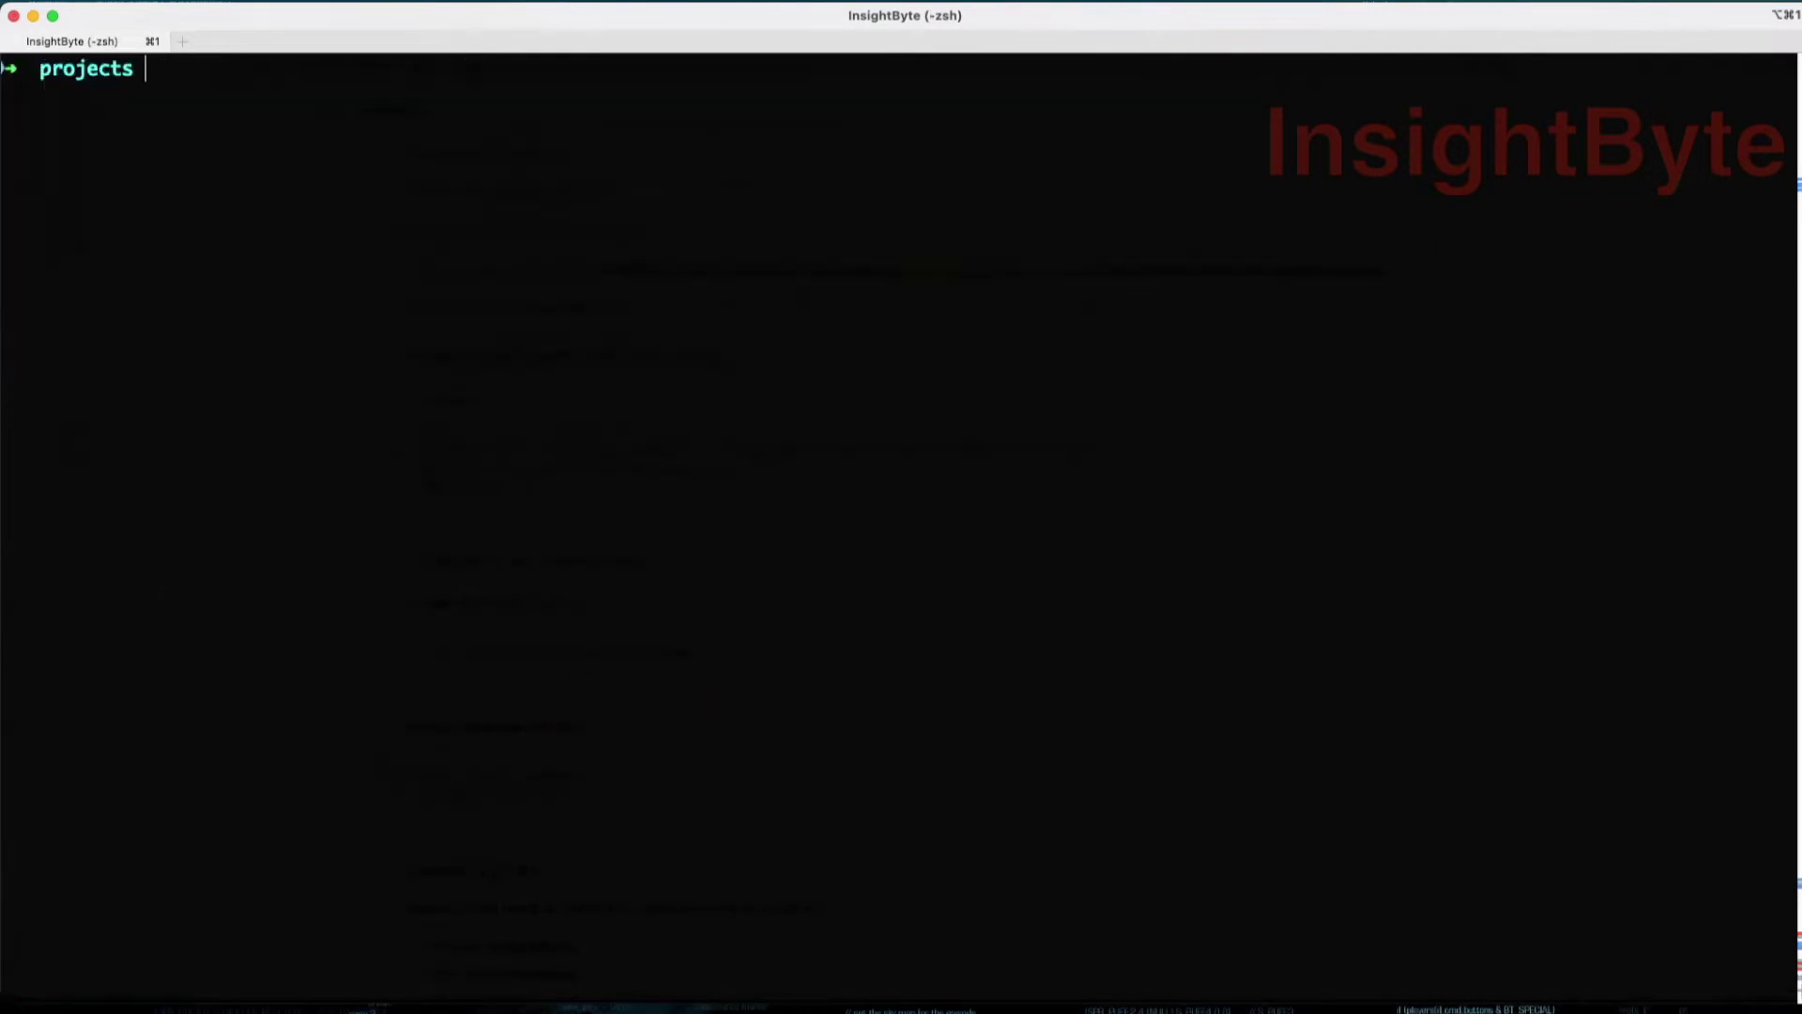
# - Create a bbot project folder with mkdir bbot and change into it
pyautogui.press('Return')
pyautogui.press('Return')
pyautogui.press('Return')
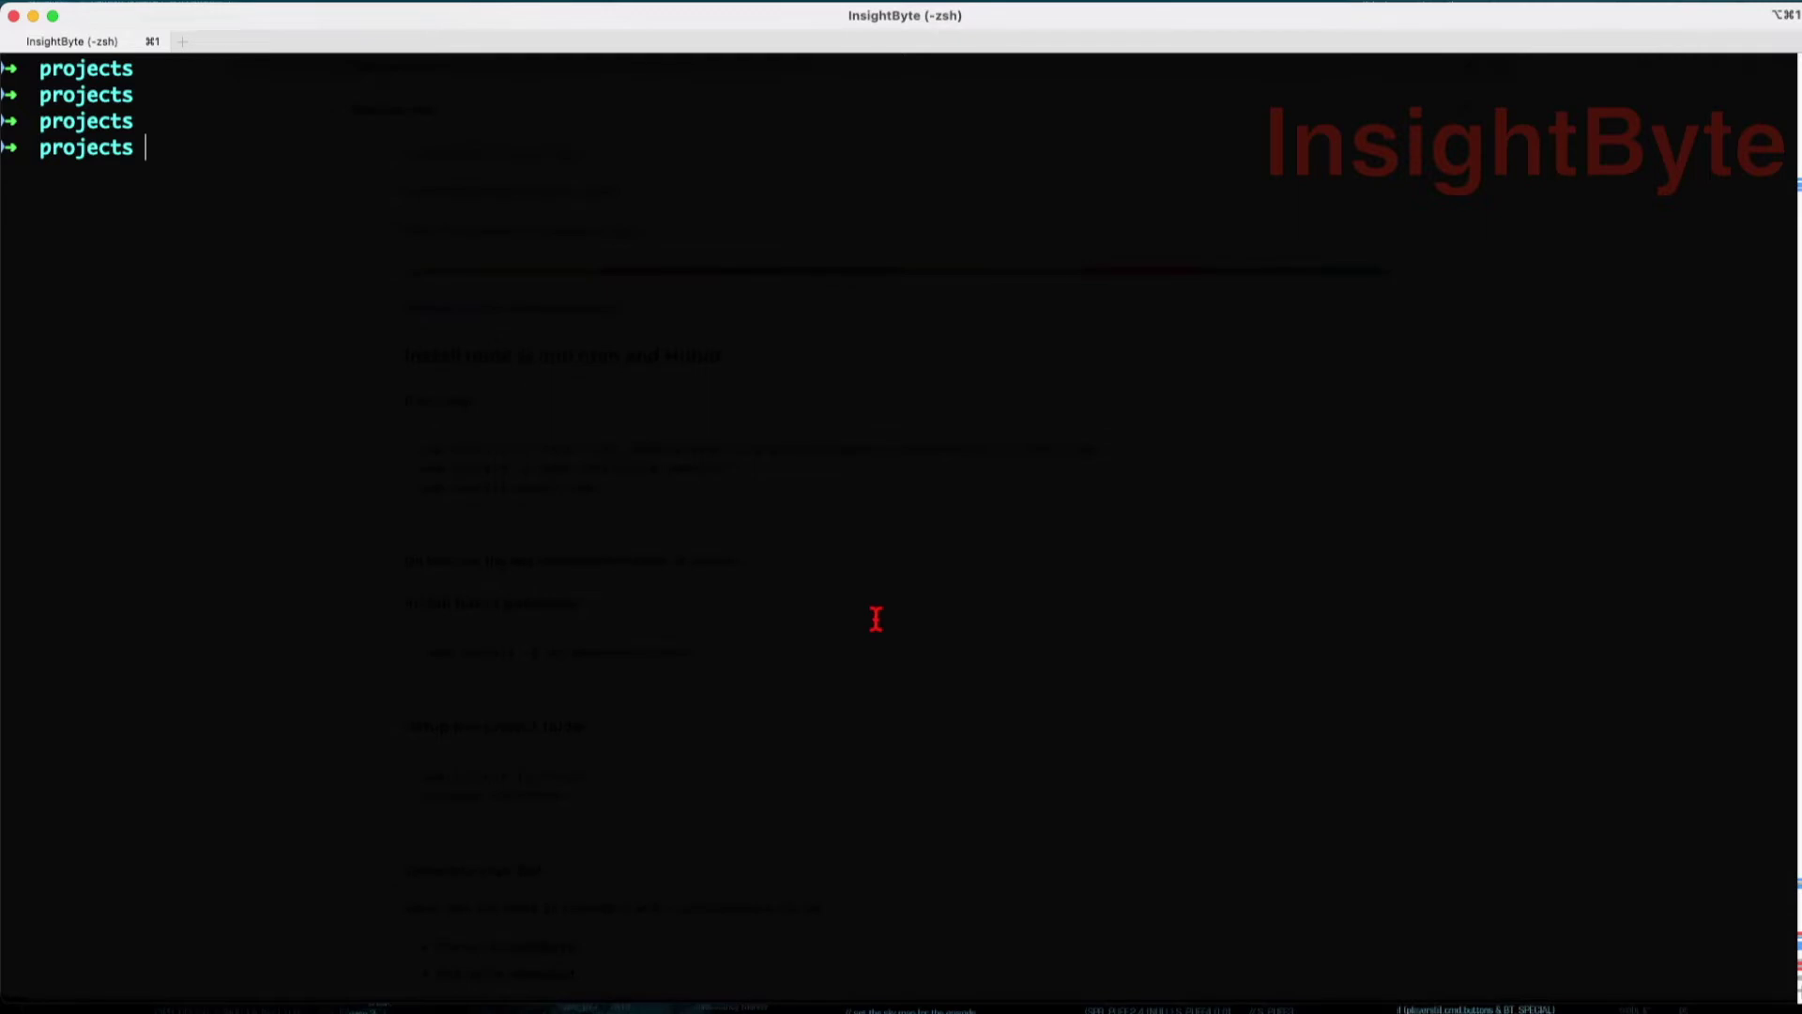
pyautogui.write('cd')
pyautogui.press('BackSpace')
pyautogui.press('BackSpace')
pyautogui.write('mkdir bbot')
pyautogui.press('Return')
pyautogui.write('cd bbot')
pyautogui.press('Return')
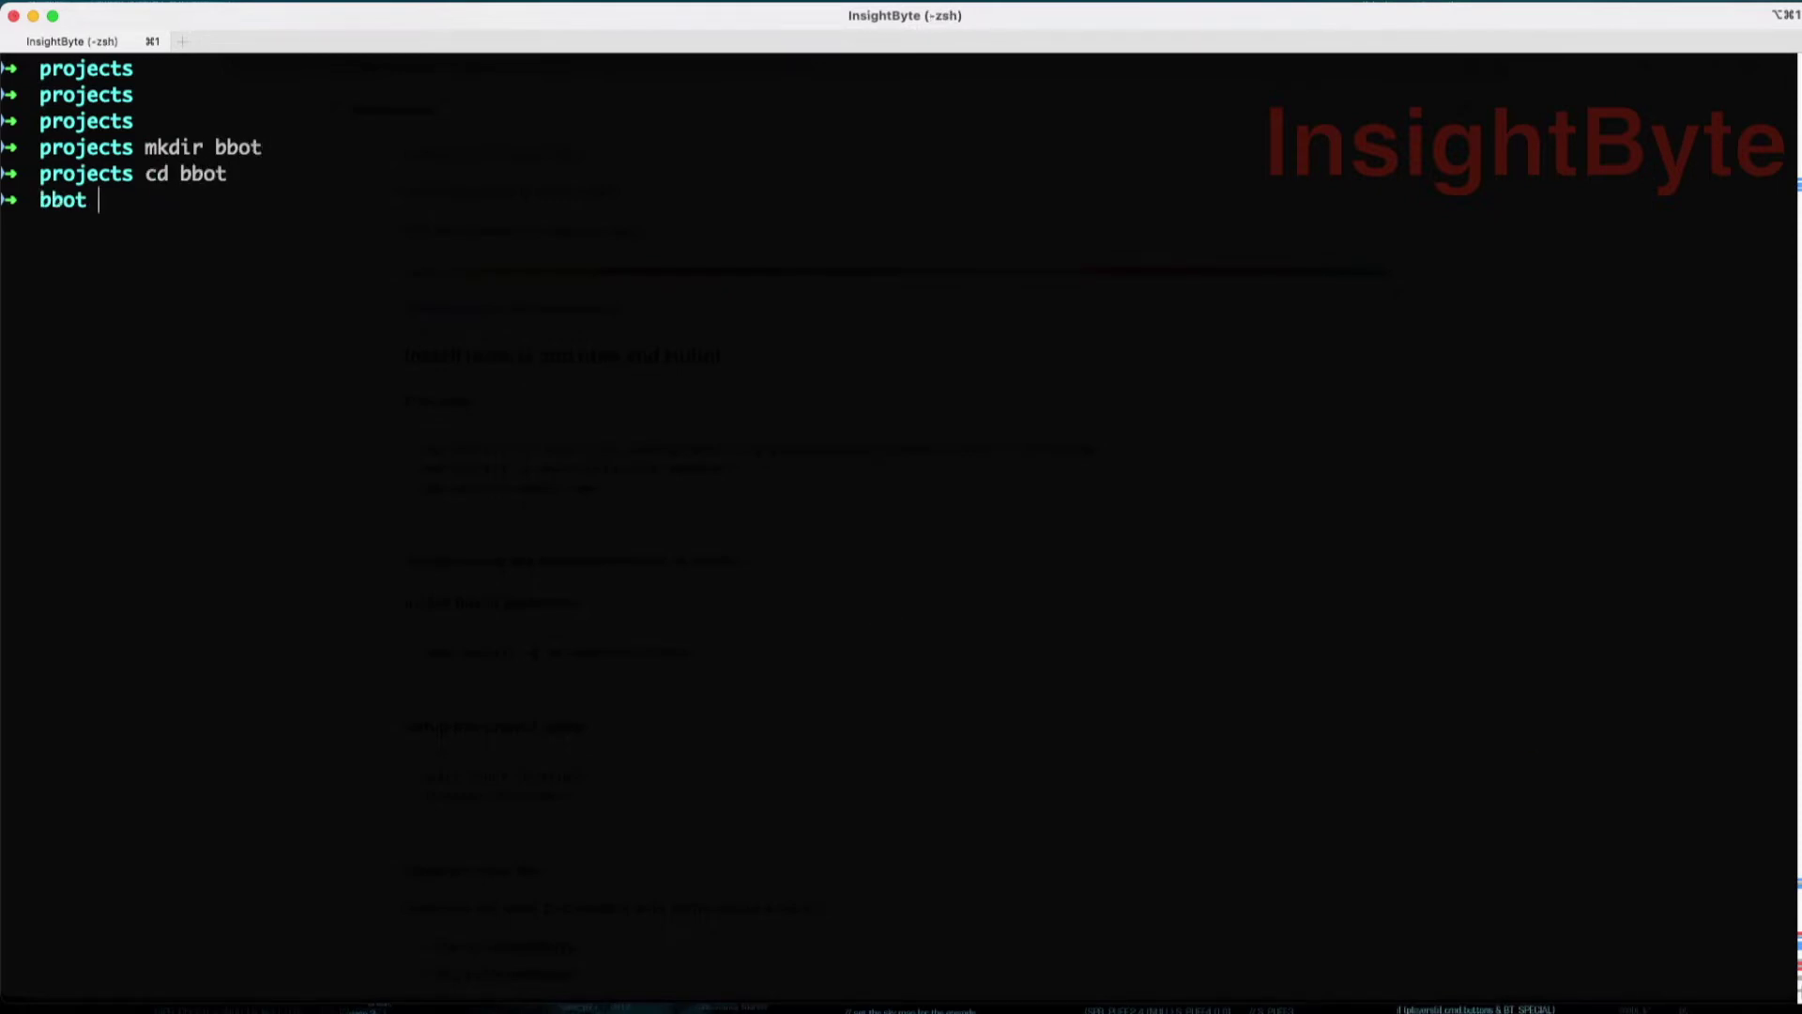
# - Launch the Hubot generator with 'yo hubot' inside the bbot folder
pyautogui.press('super+Tab')
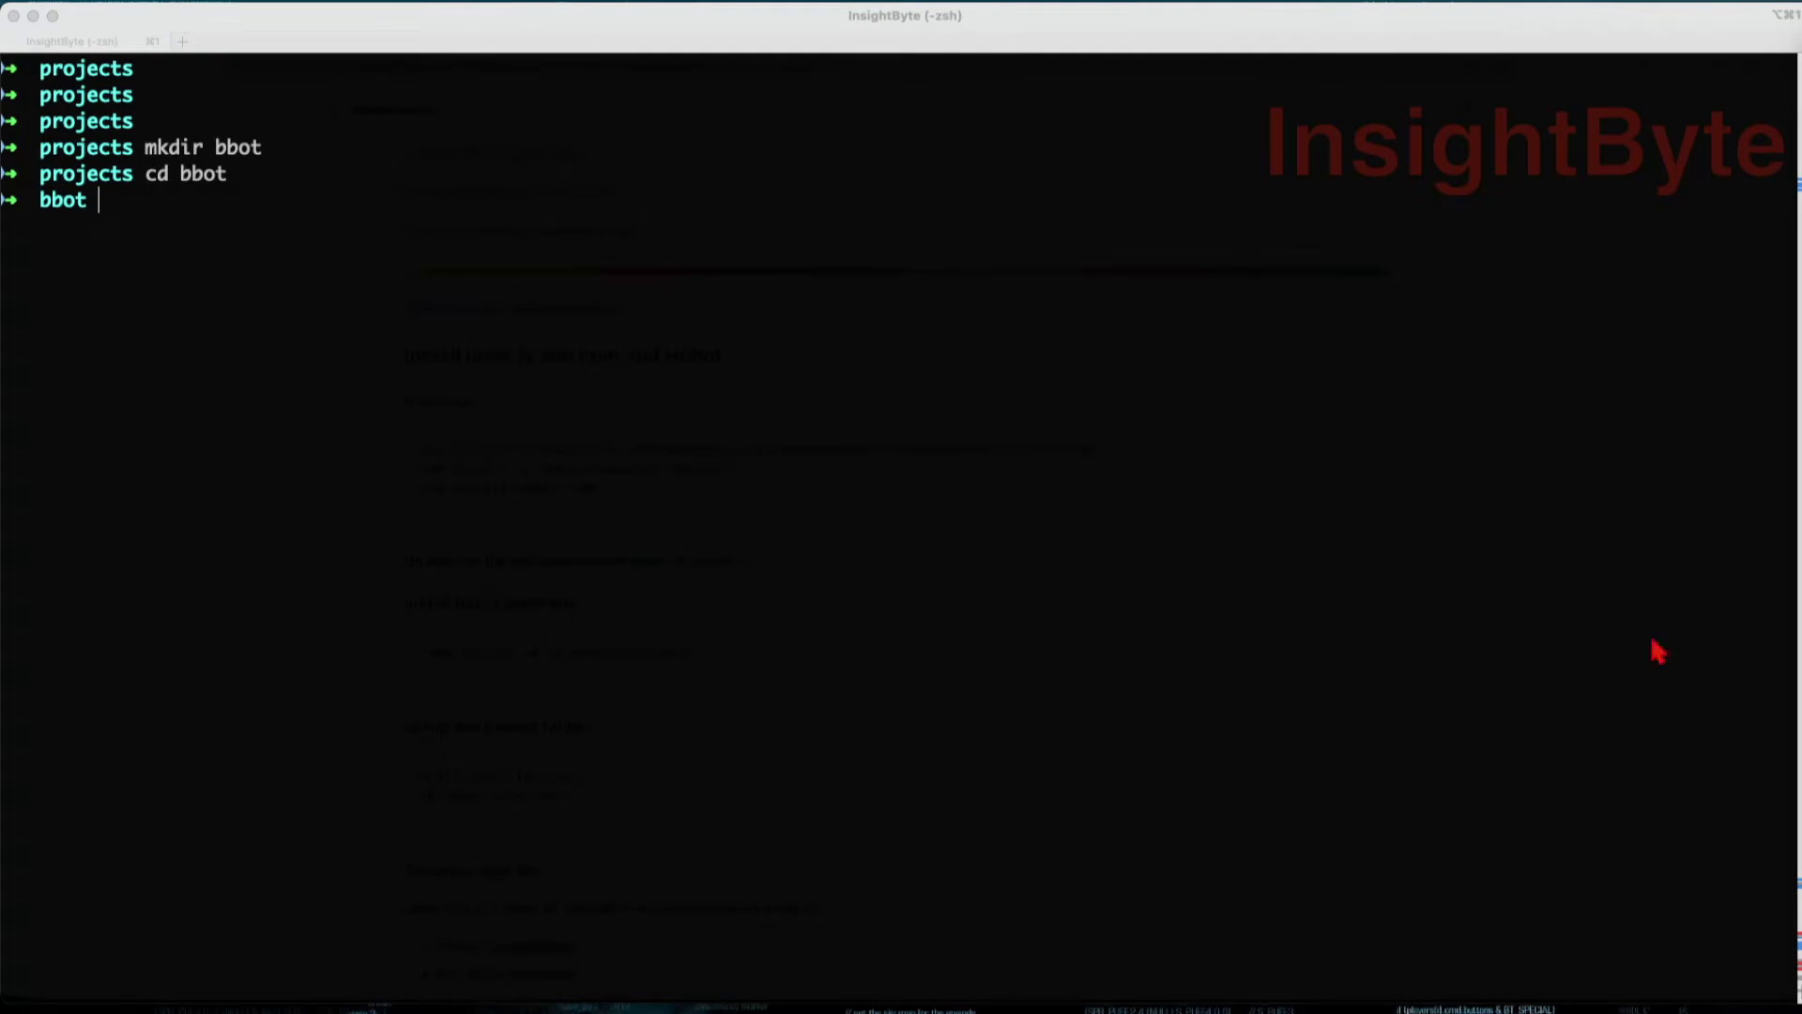
pyautogui.click(1131, 535)
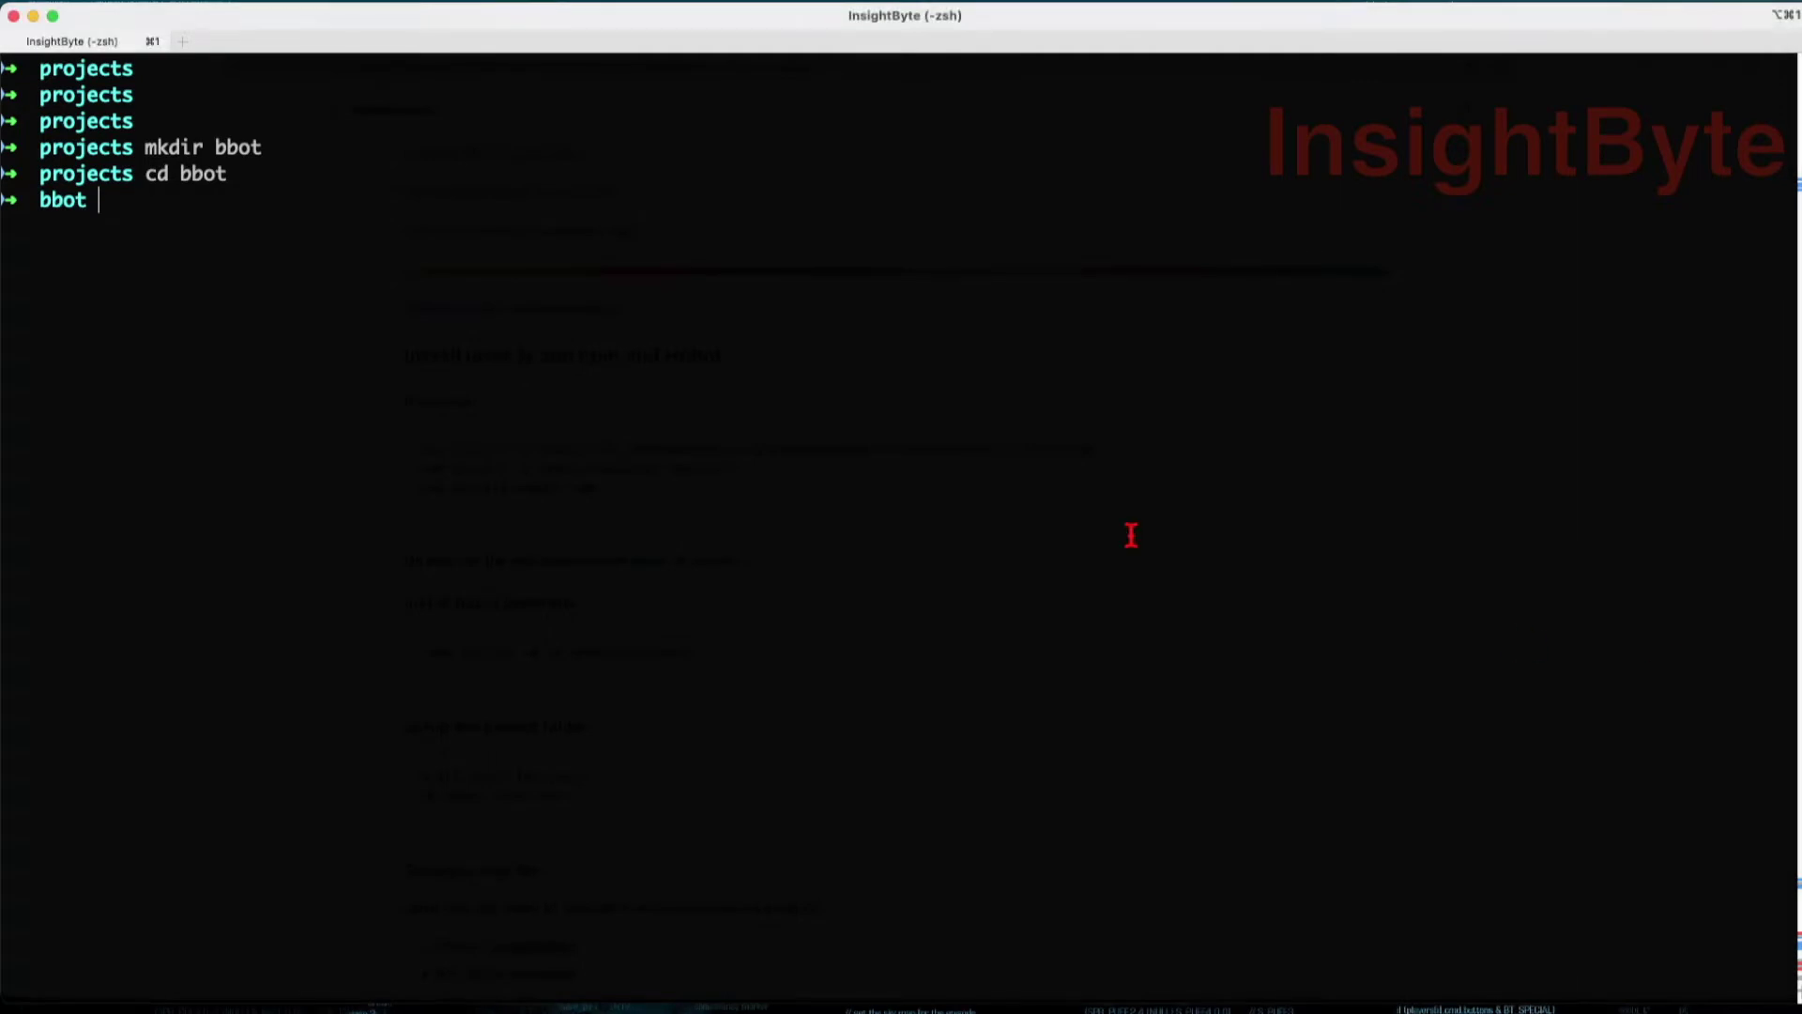
pyautogui.write('yo hubot')
pyautogui.press('Return')
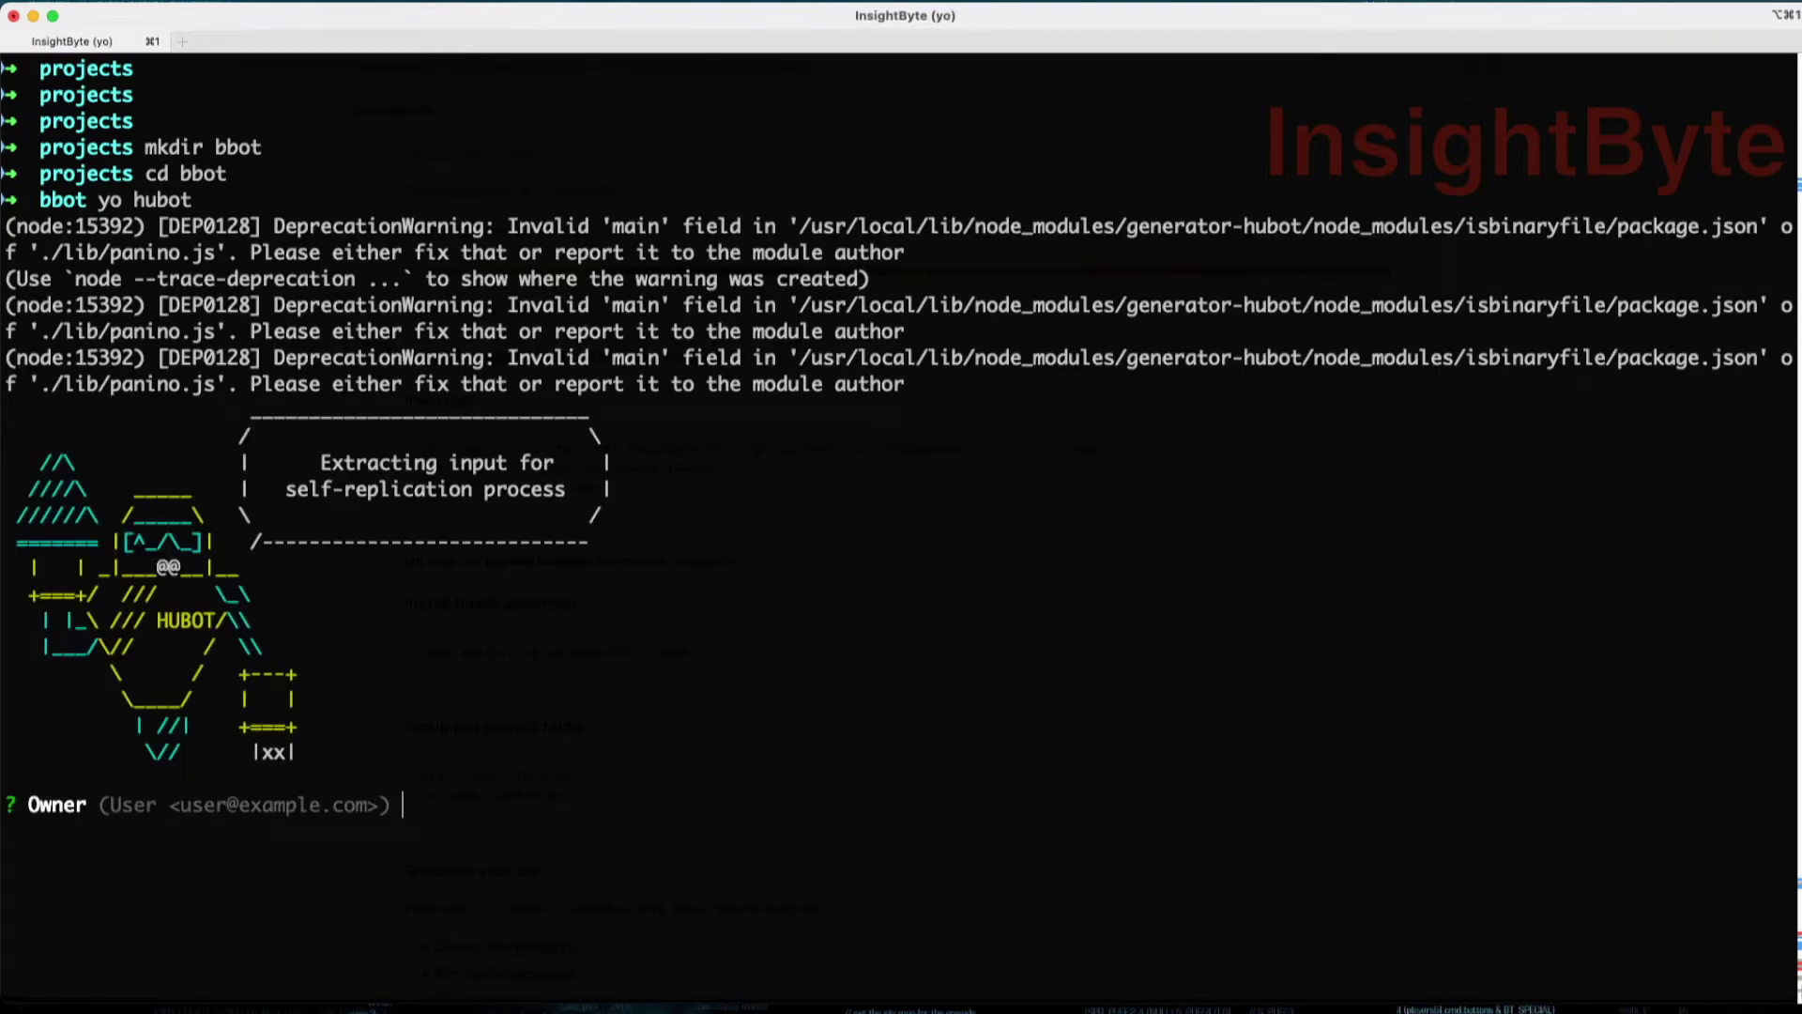
# - Answer the yo hubot prompts: the owner, name bbot, description 'desc', adapter slack
pyautogui.write('InsightByte')
pyautogui.press('Return')
pyautogui.write('bbot')
pyautogui.press('Return')
pyautogui.write('desc')
pyautogui.press('Return')
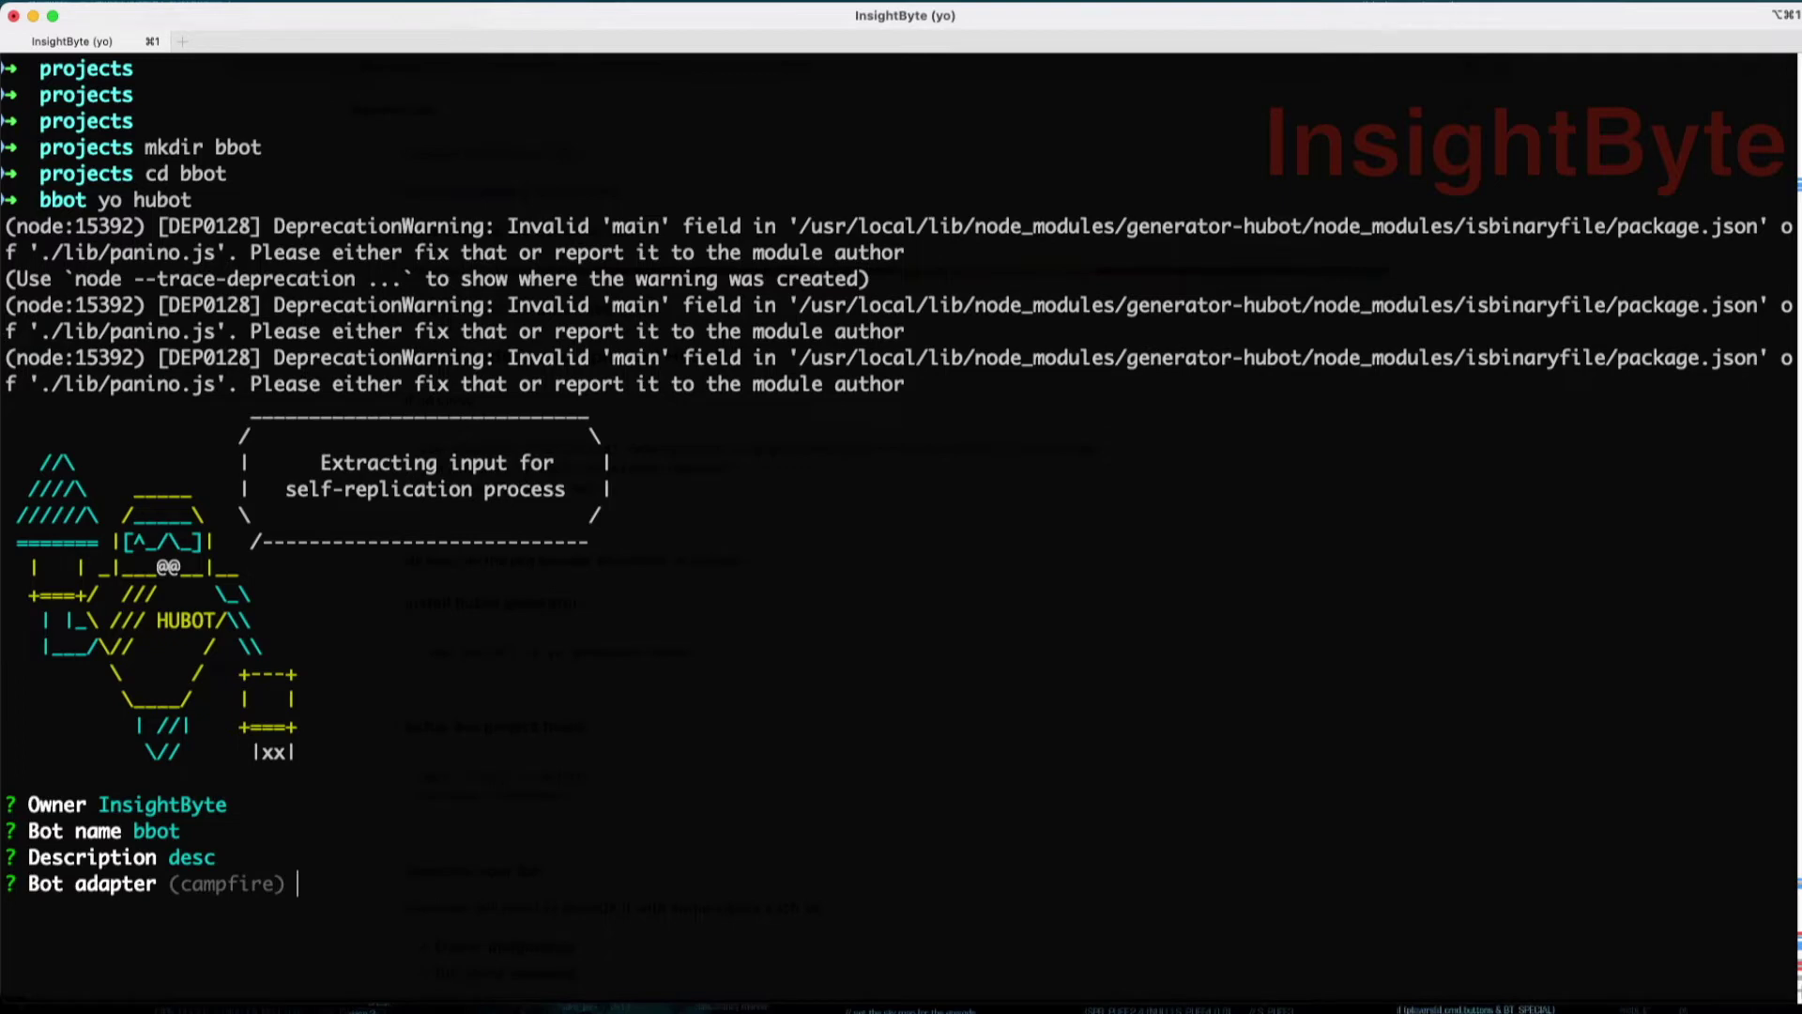
pyautogui.write('slack')
pyautogui.press('Return')
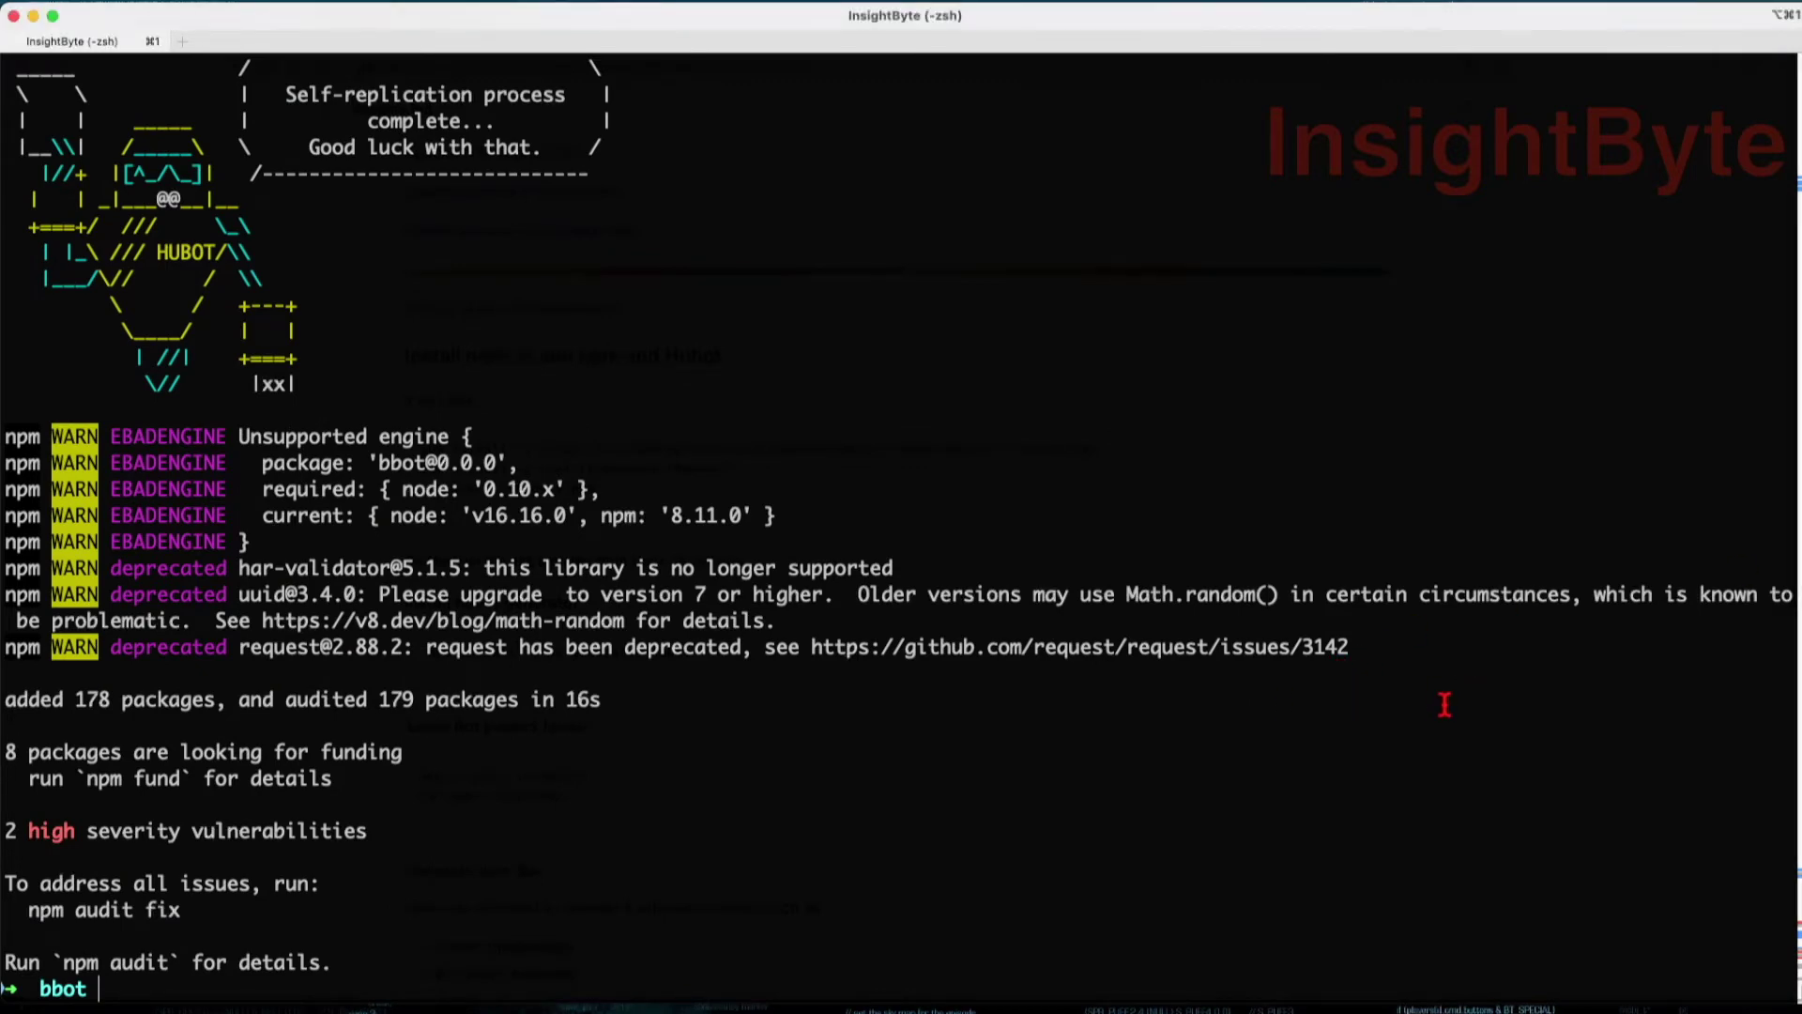
# - List the generated files with ls -al and install hubot-grafana with --save
pyautogui.write('ls -al')
pyautogui.press('Return')
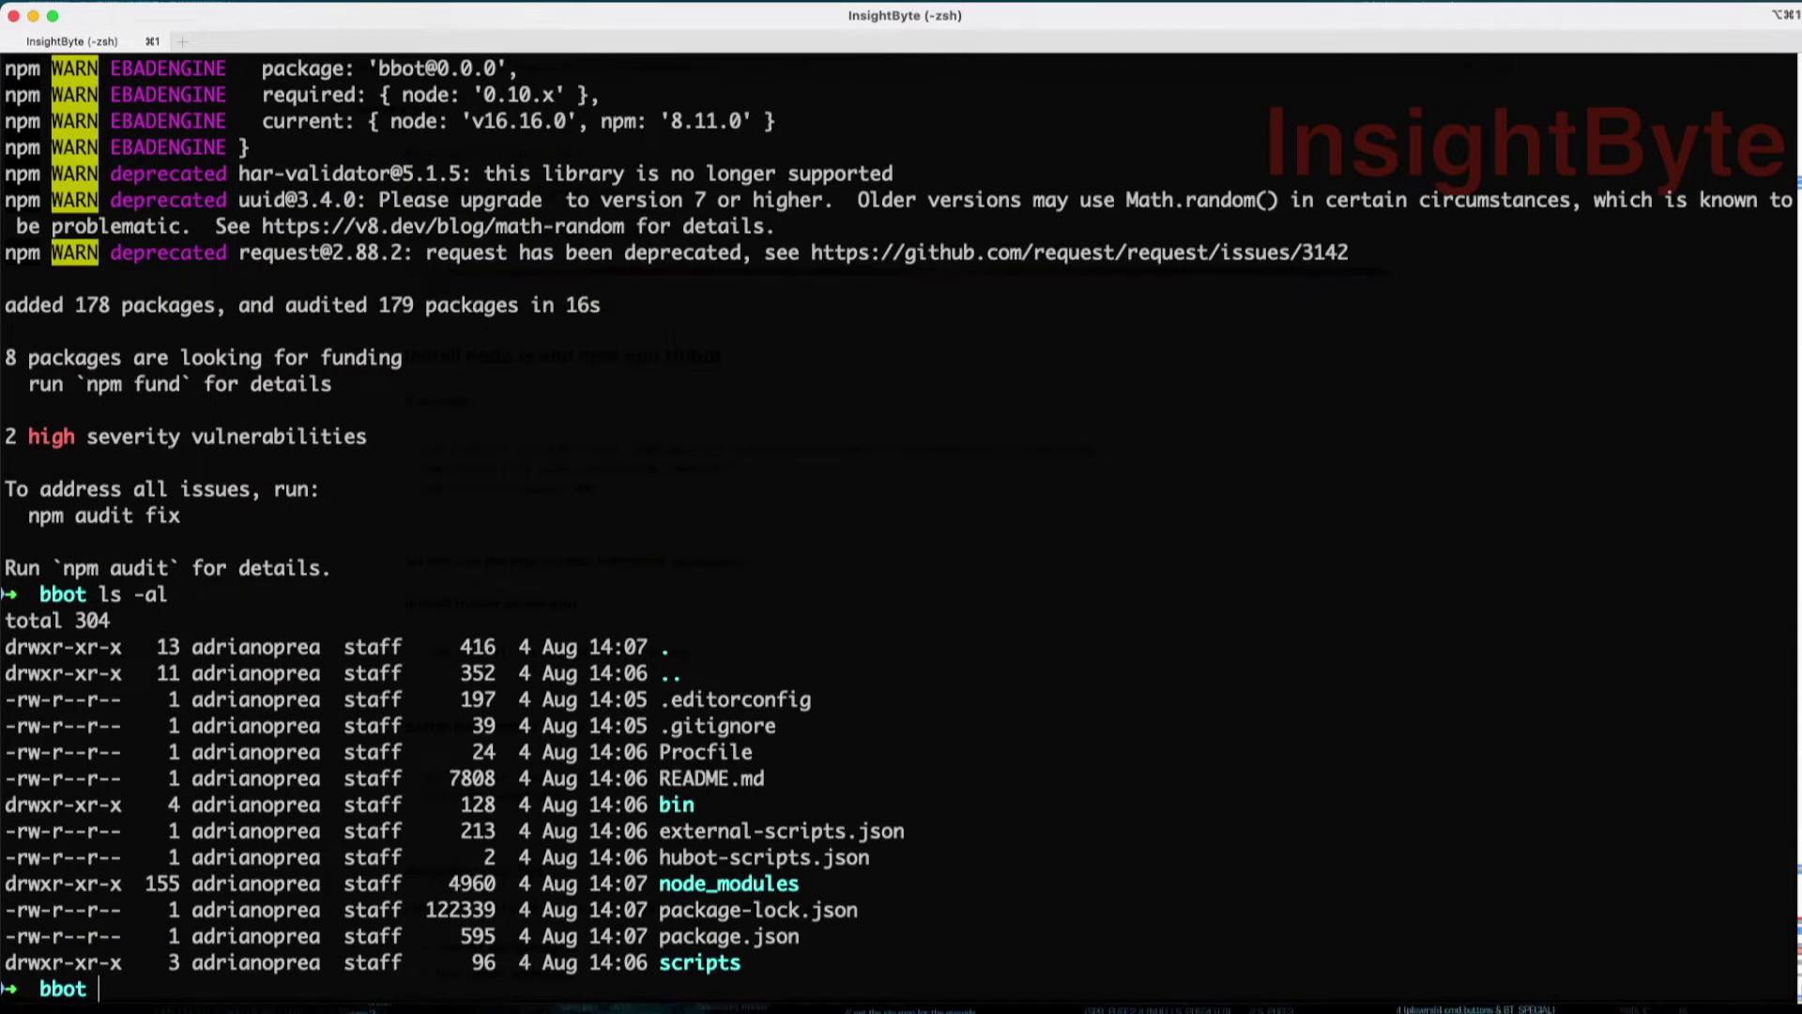
pyautogui.write('npm install hubot-grafana --save')
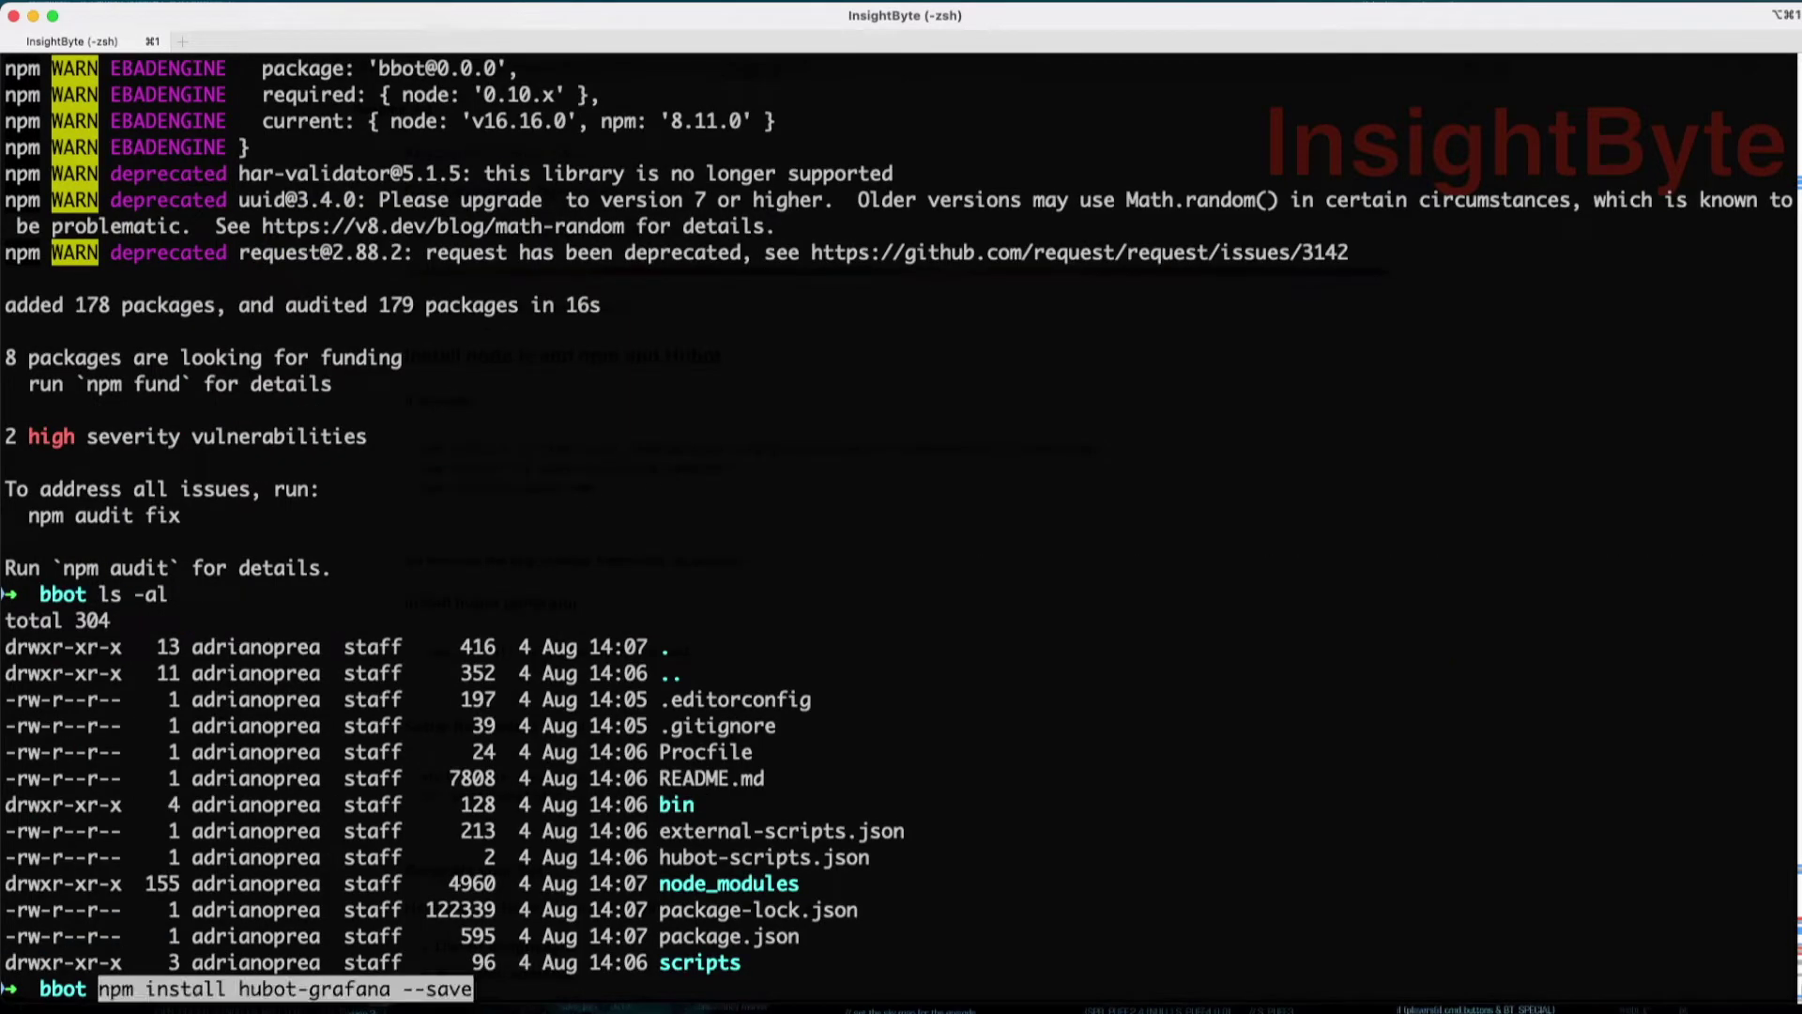
pyautogui.press('Return')
# - Install hubot-alias with --save by editing the recalled install command
pyautogui.press('Up')
pyautogui.press('Left')
pyautogui.press('Left')
pyautogui.press('Left')
pyautogui.press('Left')
pyautogui.press('Left')
pyautogui.press('Left')
pyautogui.press('Left')
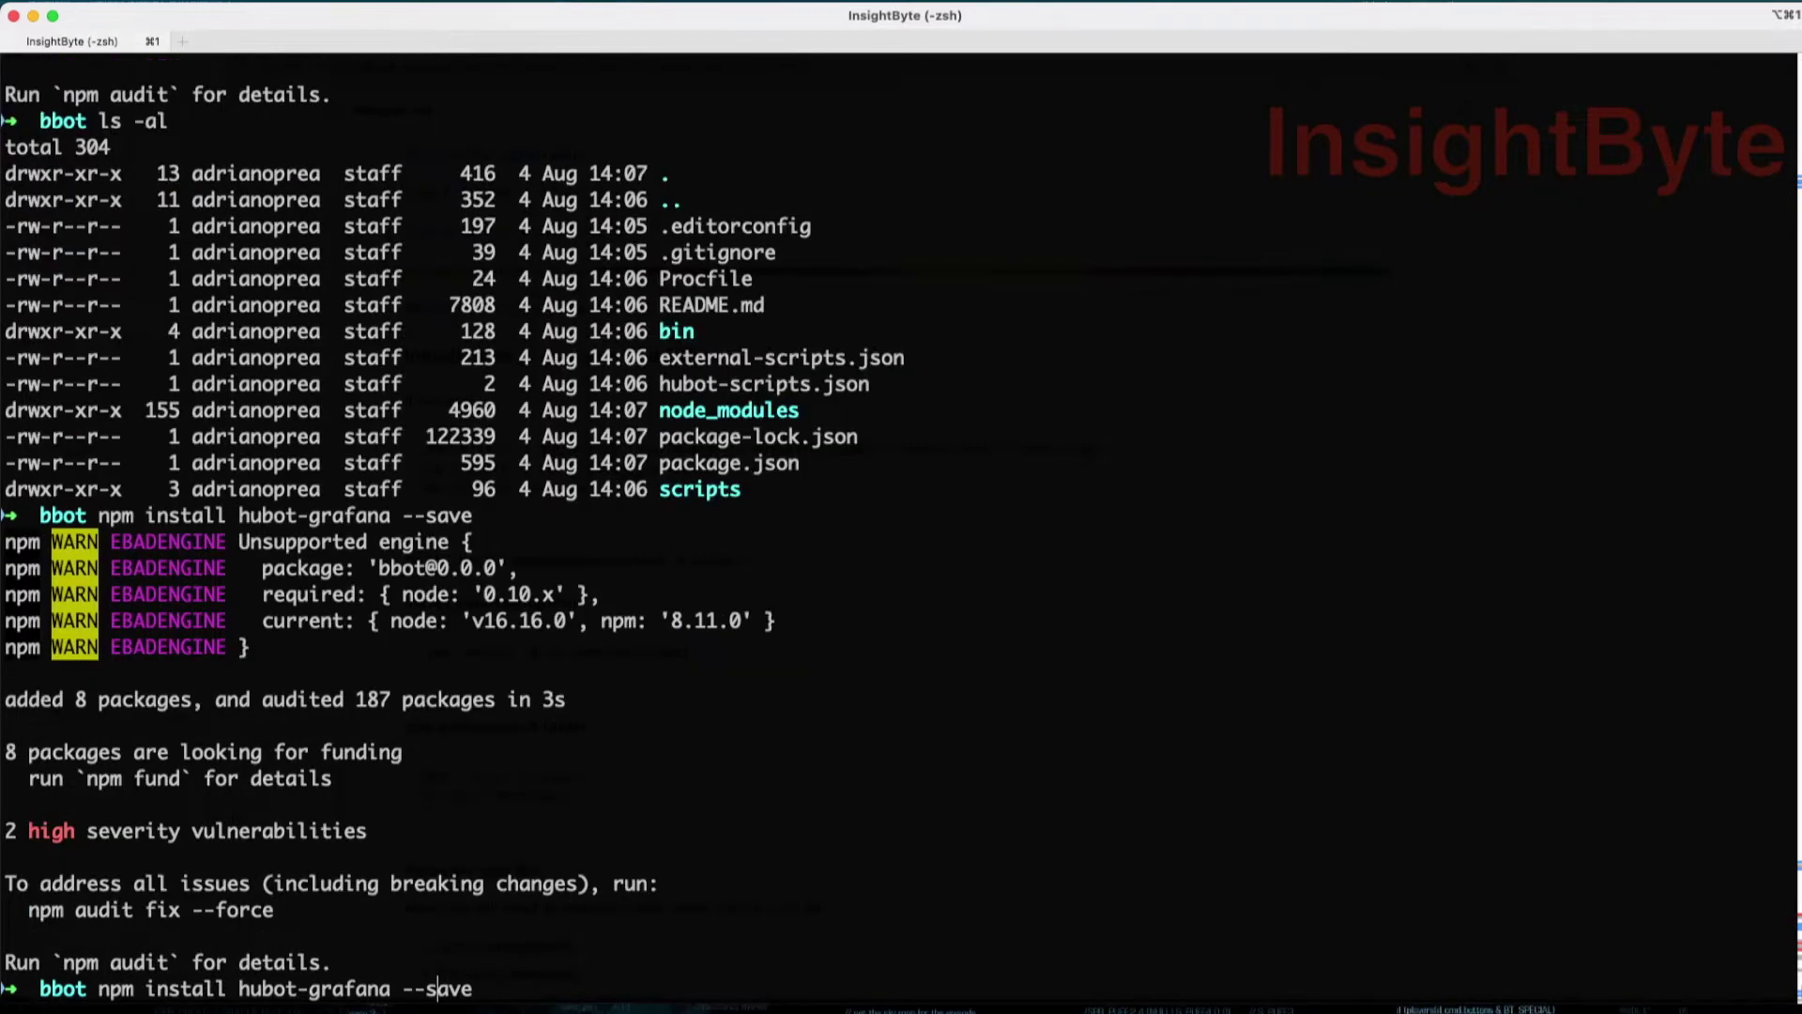
pyautogui.press('BackSpace')
pyautogui.press('BackSpace')
pyautogui.press('BackSpace')
pyautogui.press('BackSpace')
pyautogui.press('BackSpace')
pyautogui.press('BackSpace')
pyautogui.press('BackSpace')
pyautogui.write('alias')
pyautogui.press('Return')
pyautogui.write('vim ')
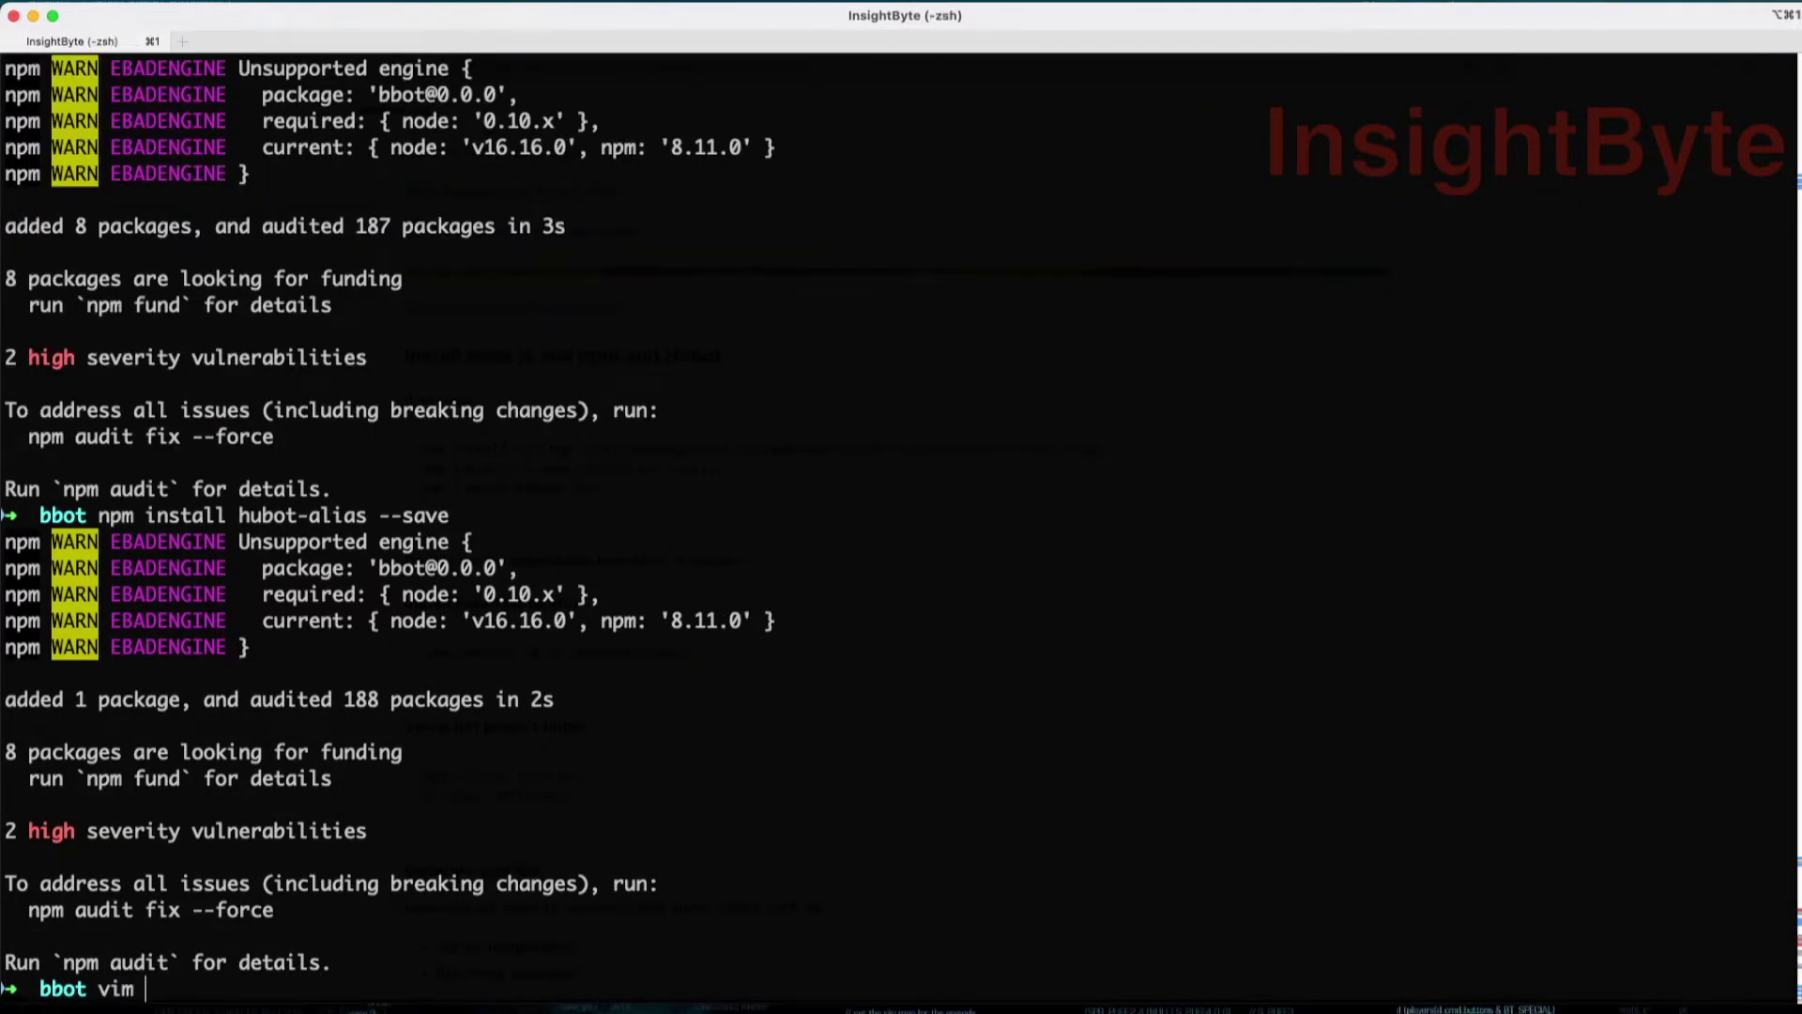
pyautogui.write('ex')
# - Add "hubot-alias", and "hubot-grafana", atop external-scripts.json in Vim, then save with :wq
pyautogui.press('Tab')
pyautogui.press('Return')
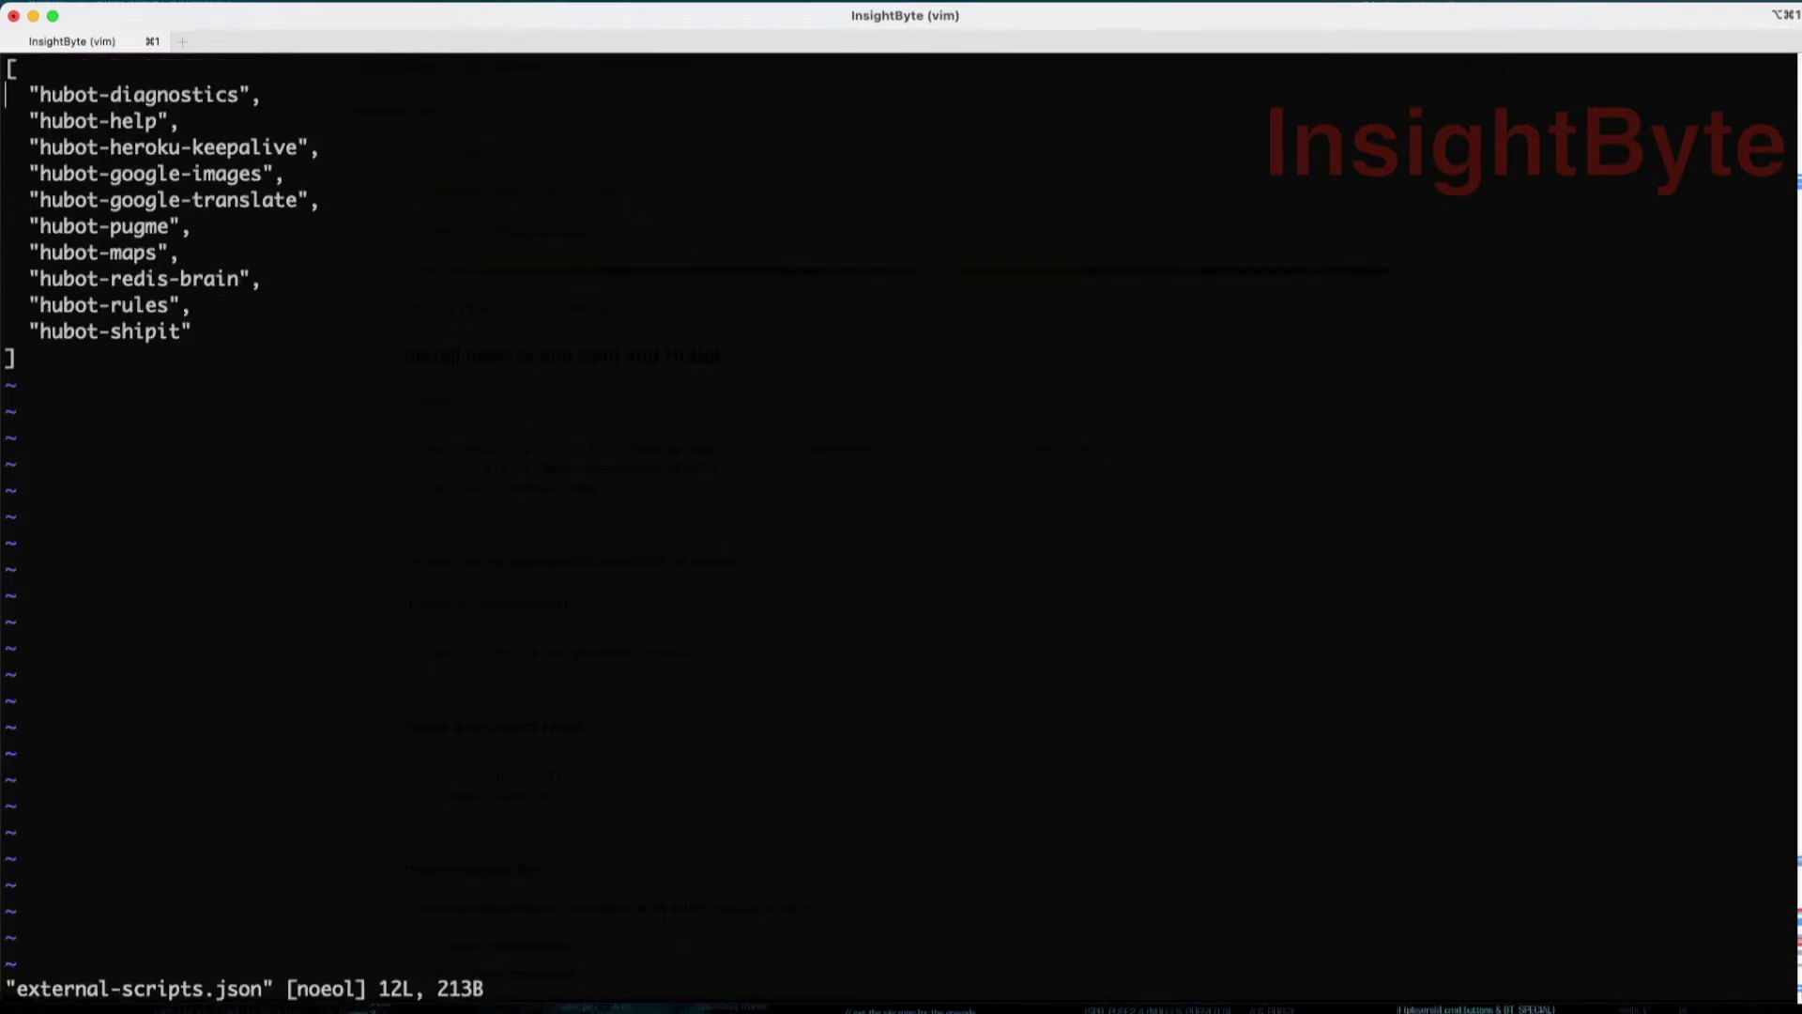
pyautogui.press('i')
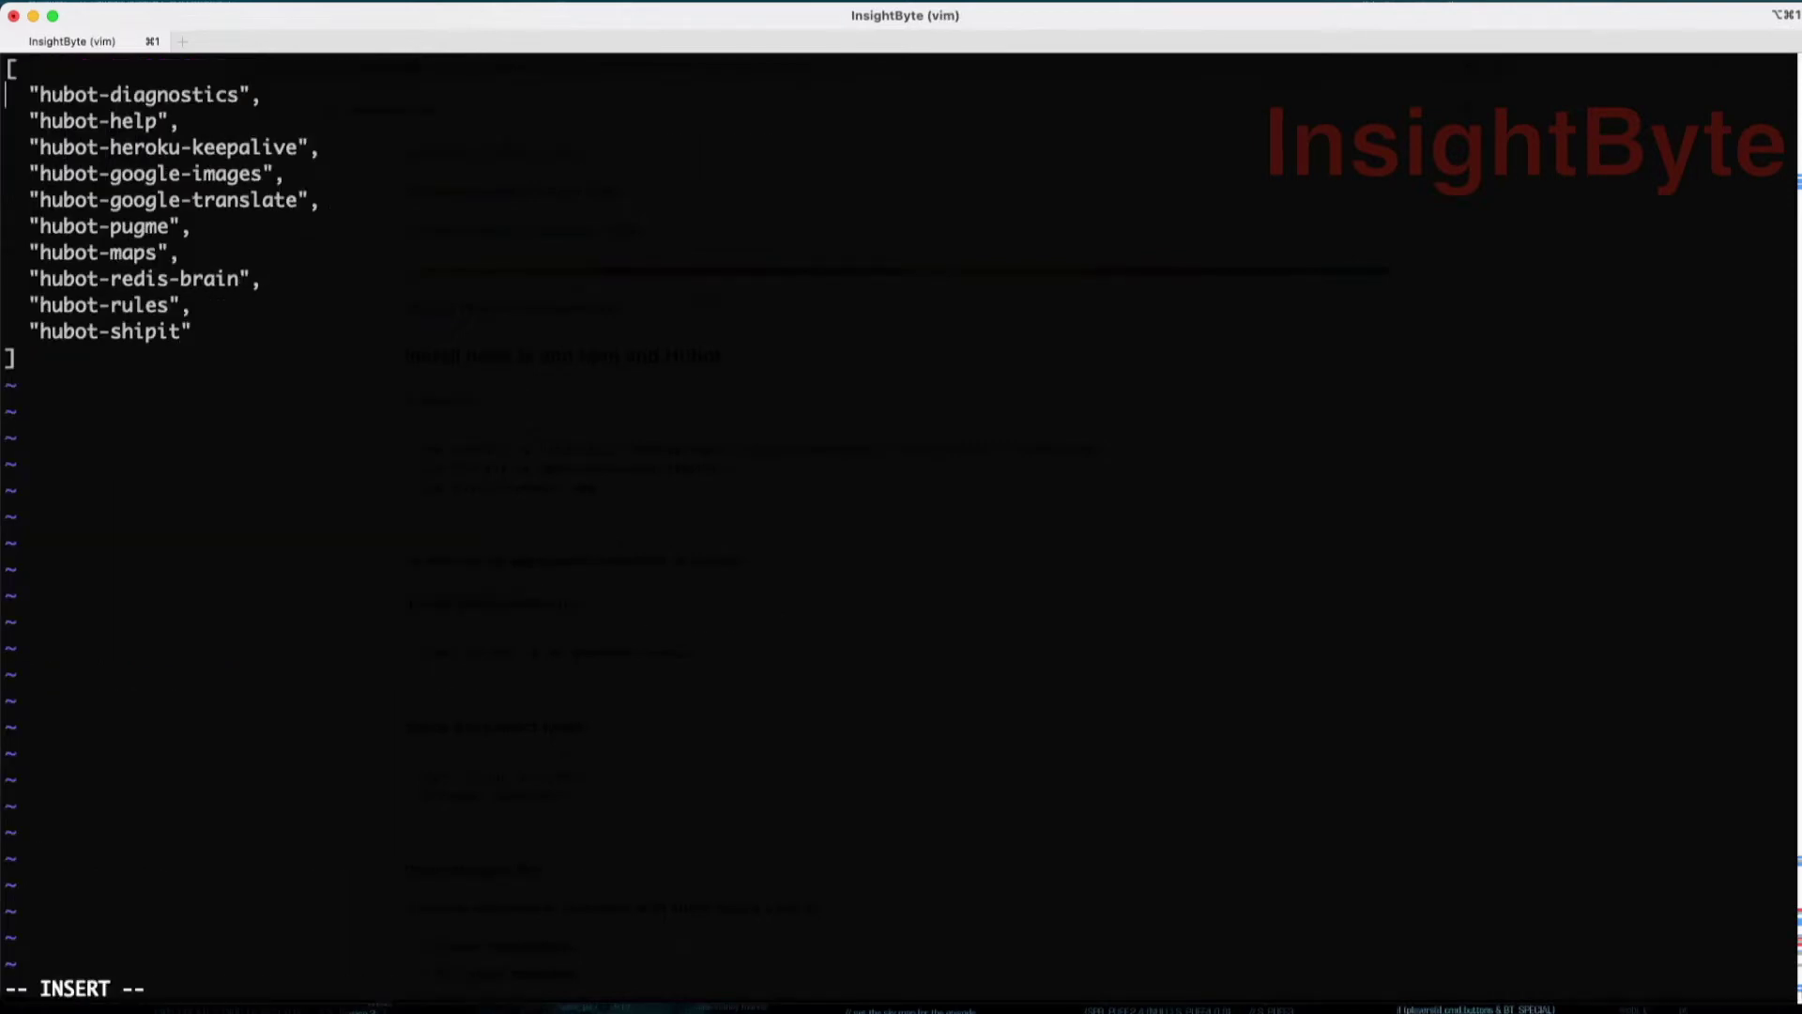
pyautogui.press('Return')
pyautogui.press('Up')
pyautogui.write('"hubot-alias",')
pyautogui.press('Return')
pyautogui.write('"hubot-grafana",')
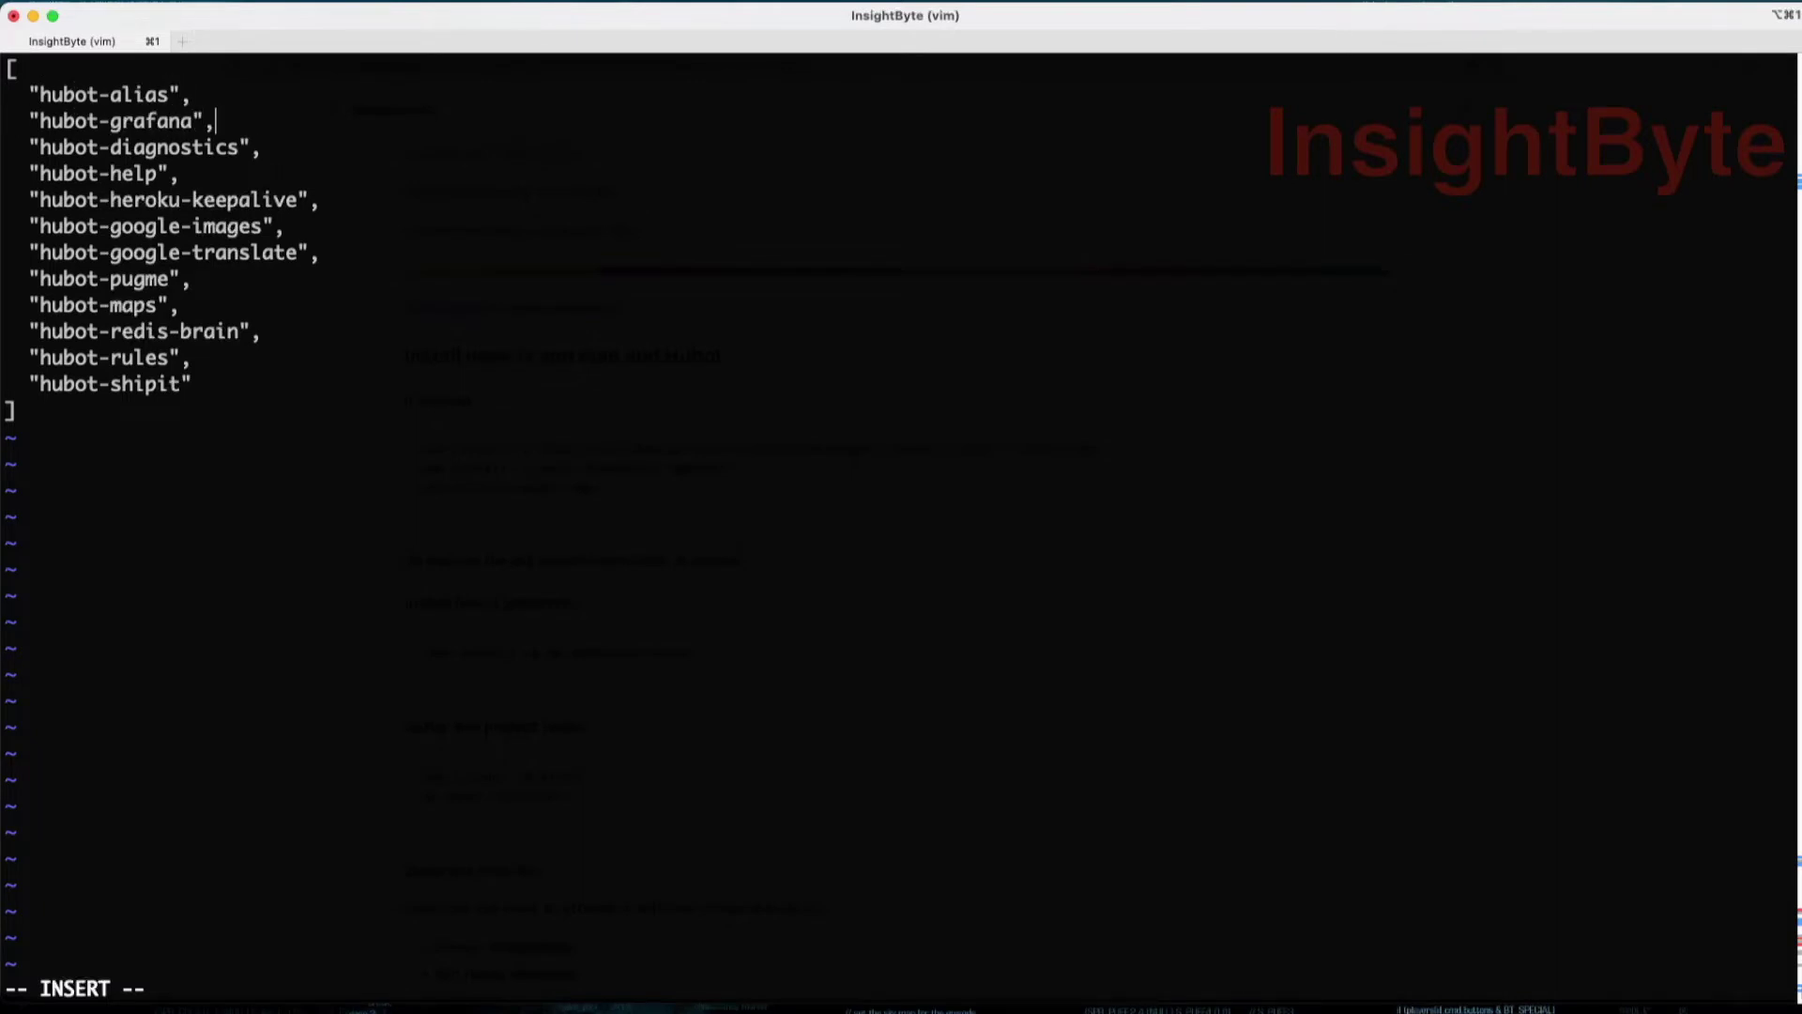
pyautogui.press('Escape')
pyautogui.write(':wq')
pyautogui.press('Return')
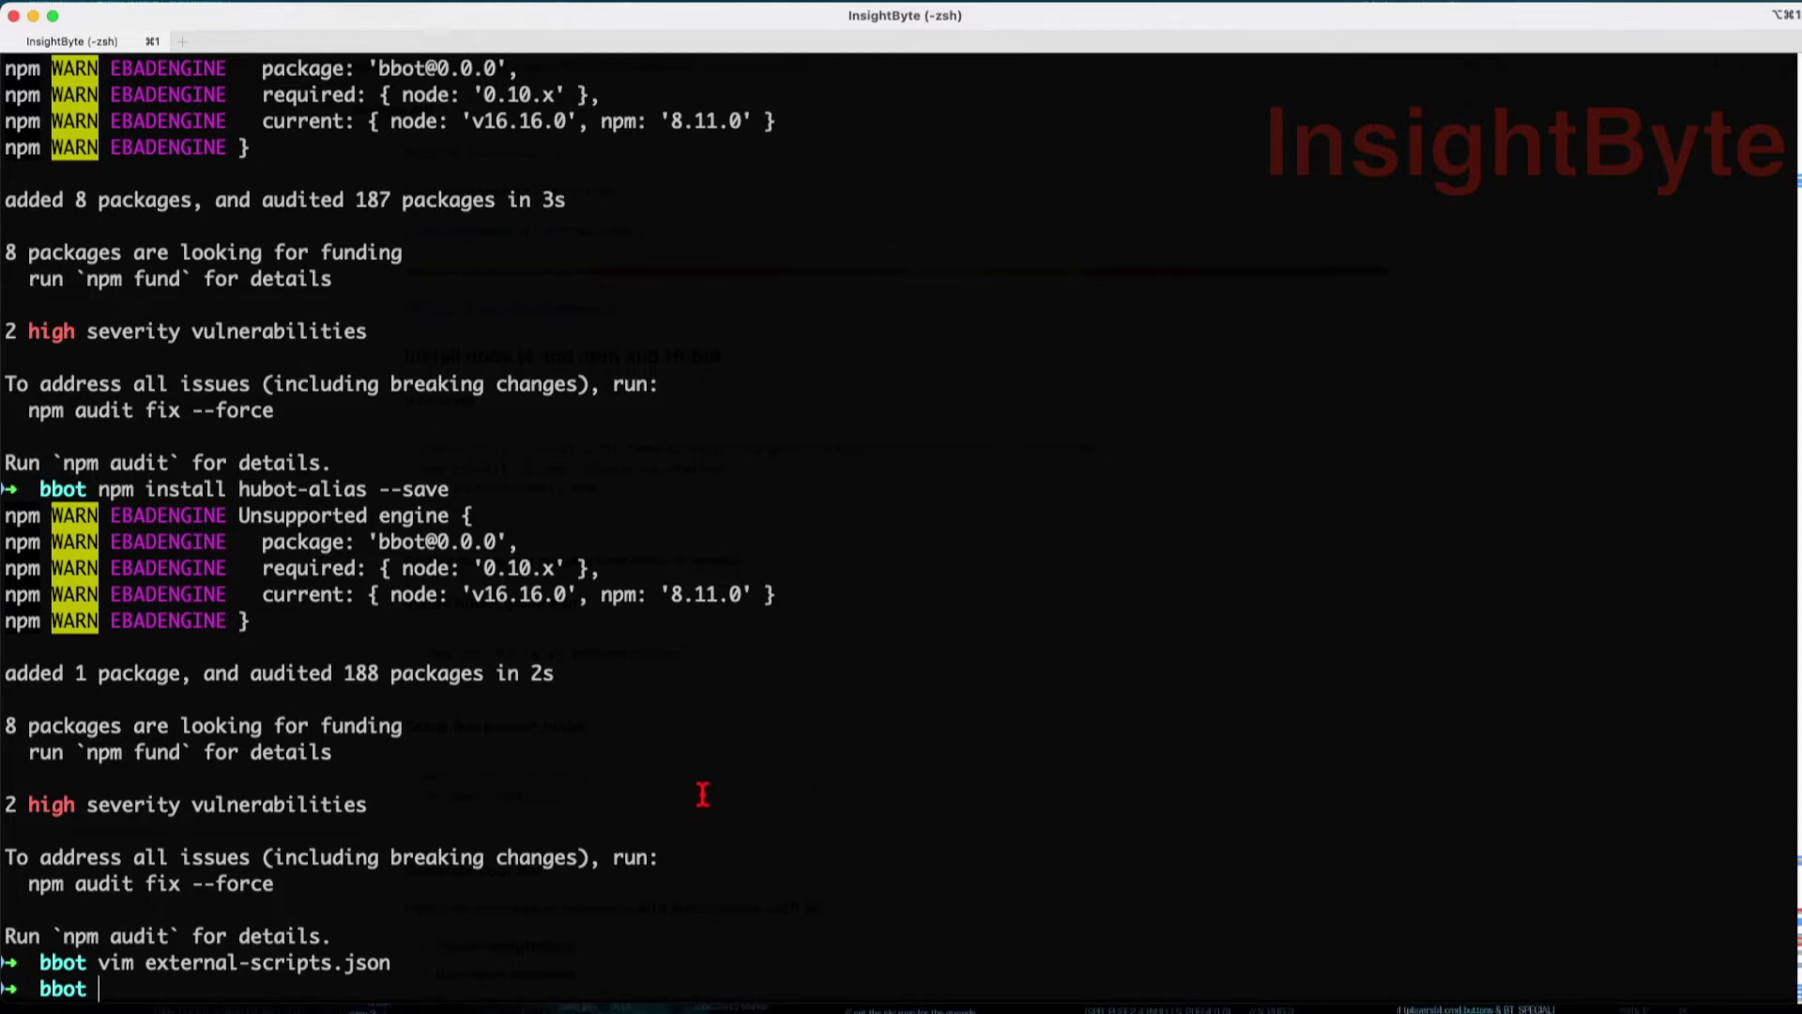
# - Load the Slack App Directory in a new browser tab and search it for hubot
pyautogui.press('super+Tab')
pyautogui.click(563, 24)
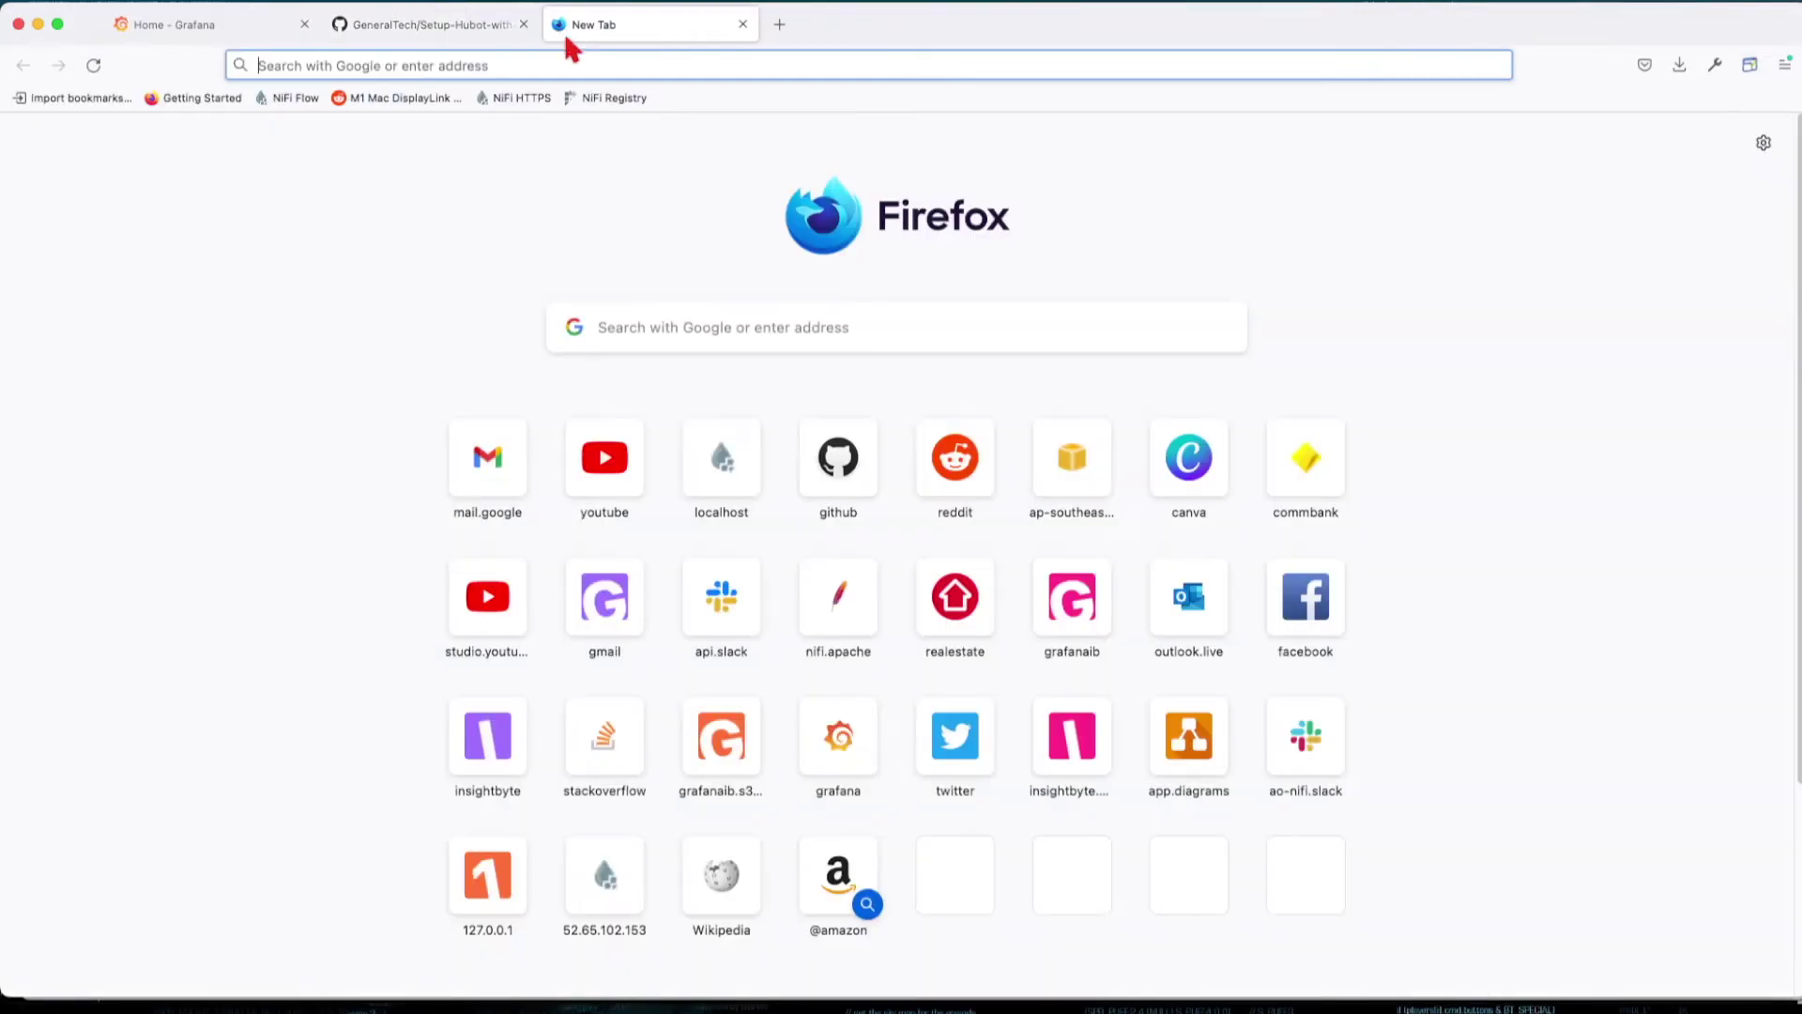
pyautogui.write('https://slack.com/apps')
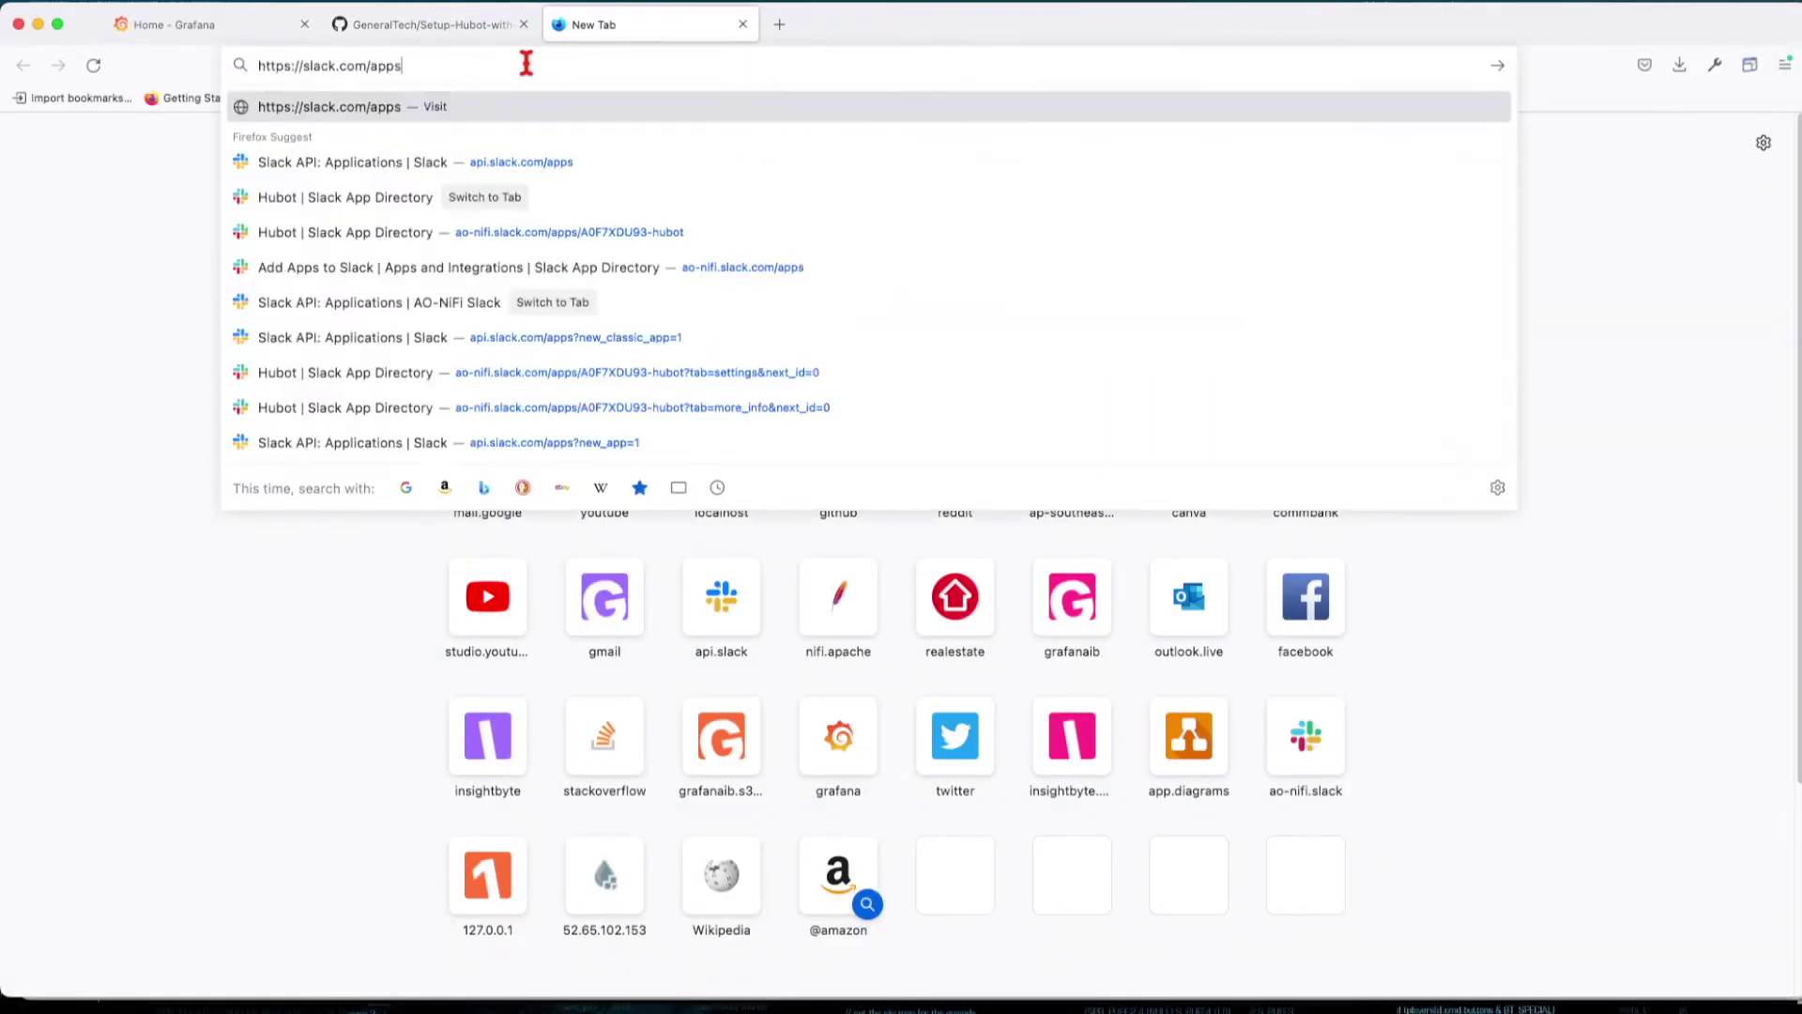
pyautogui.press('Return')
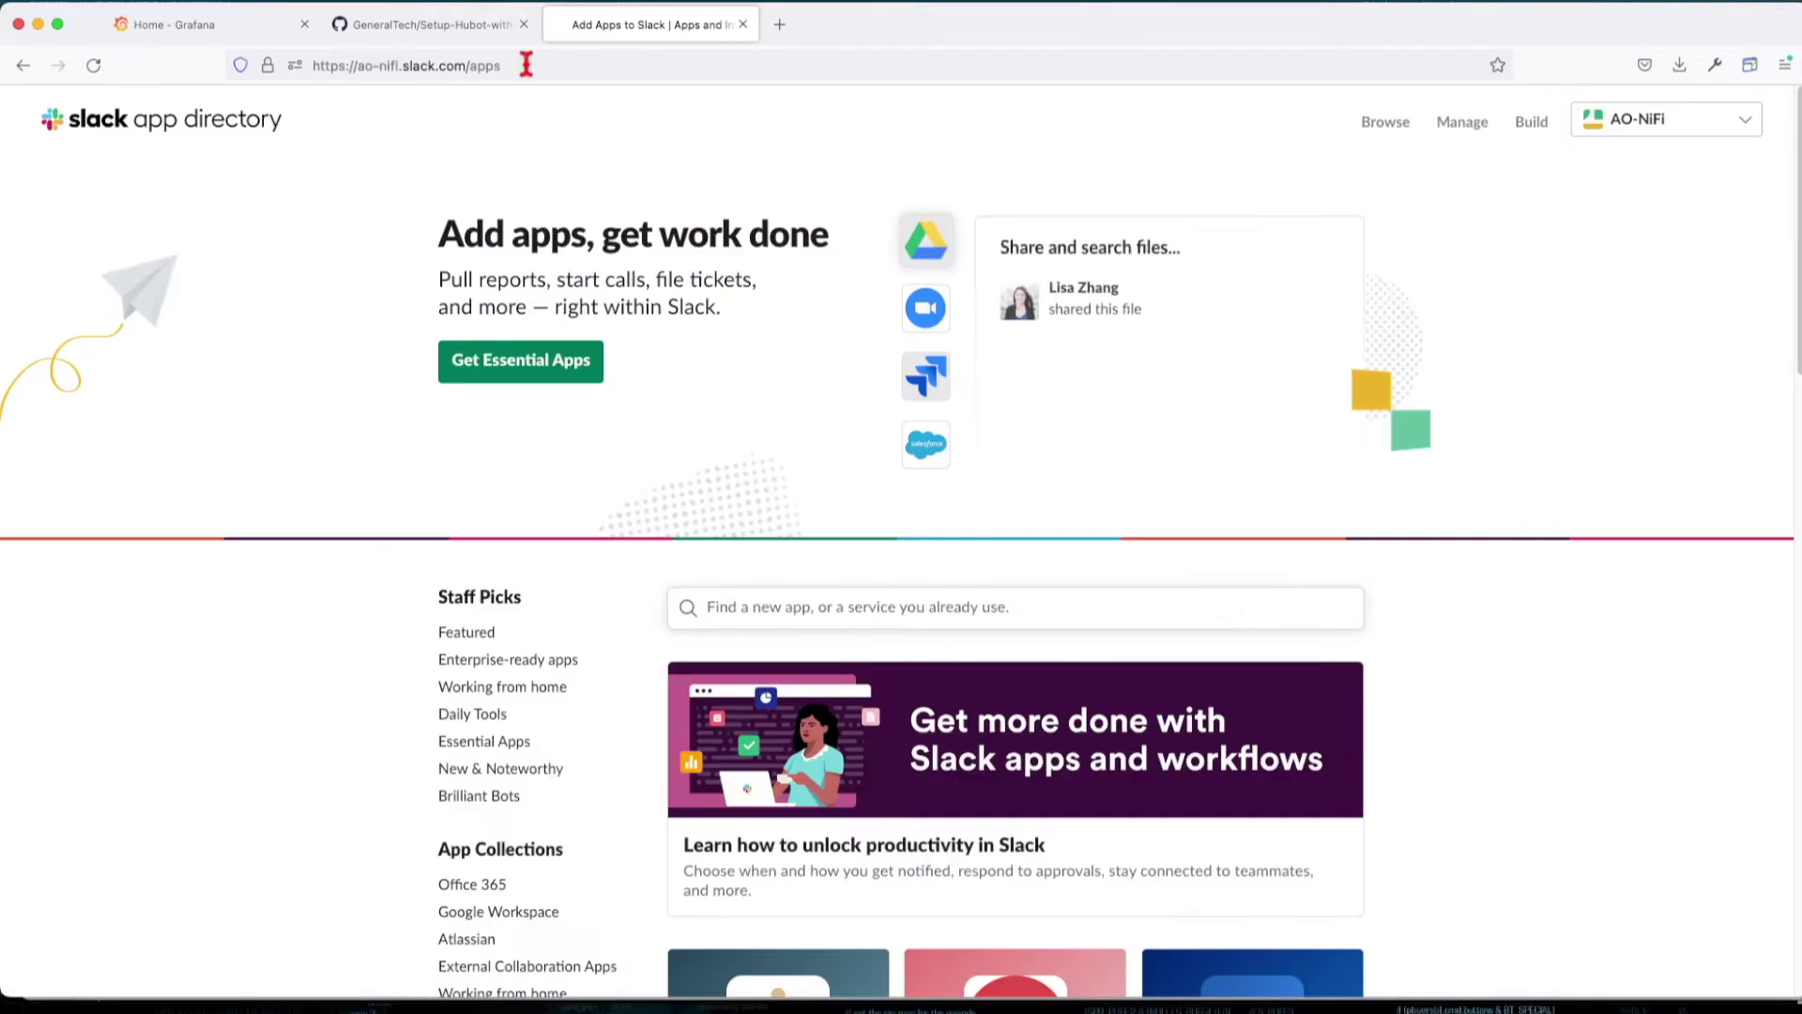
pyautogui.click(797, 601)
pyautogui.write('hubot')
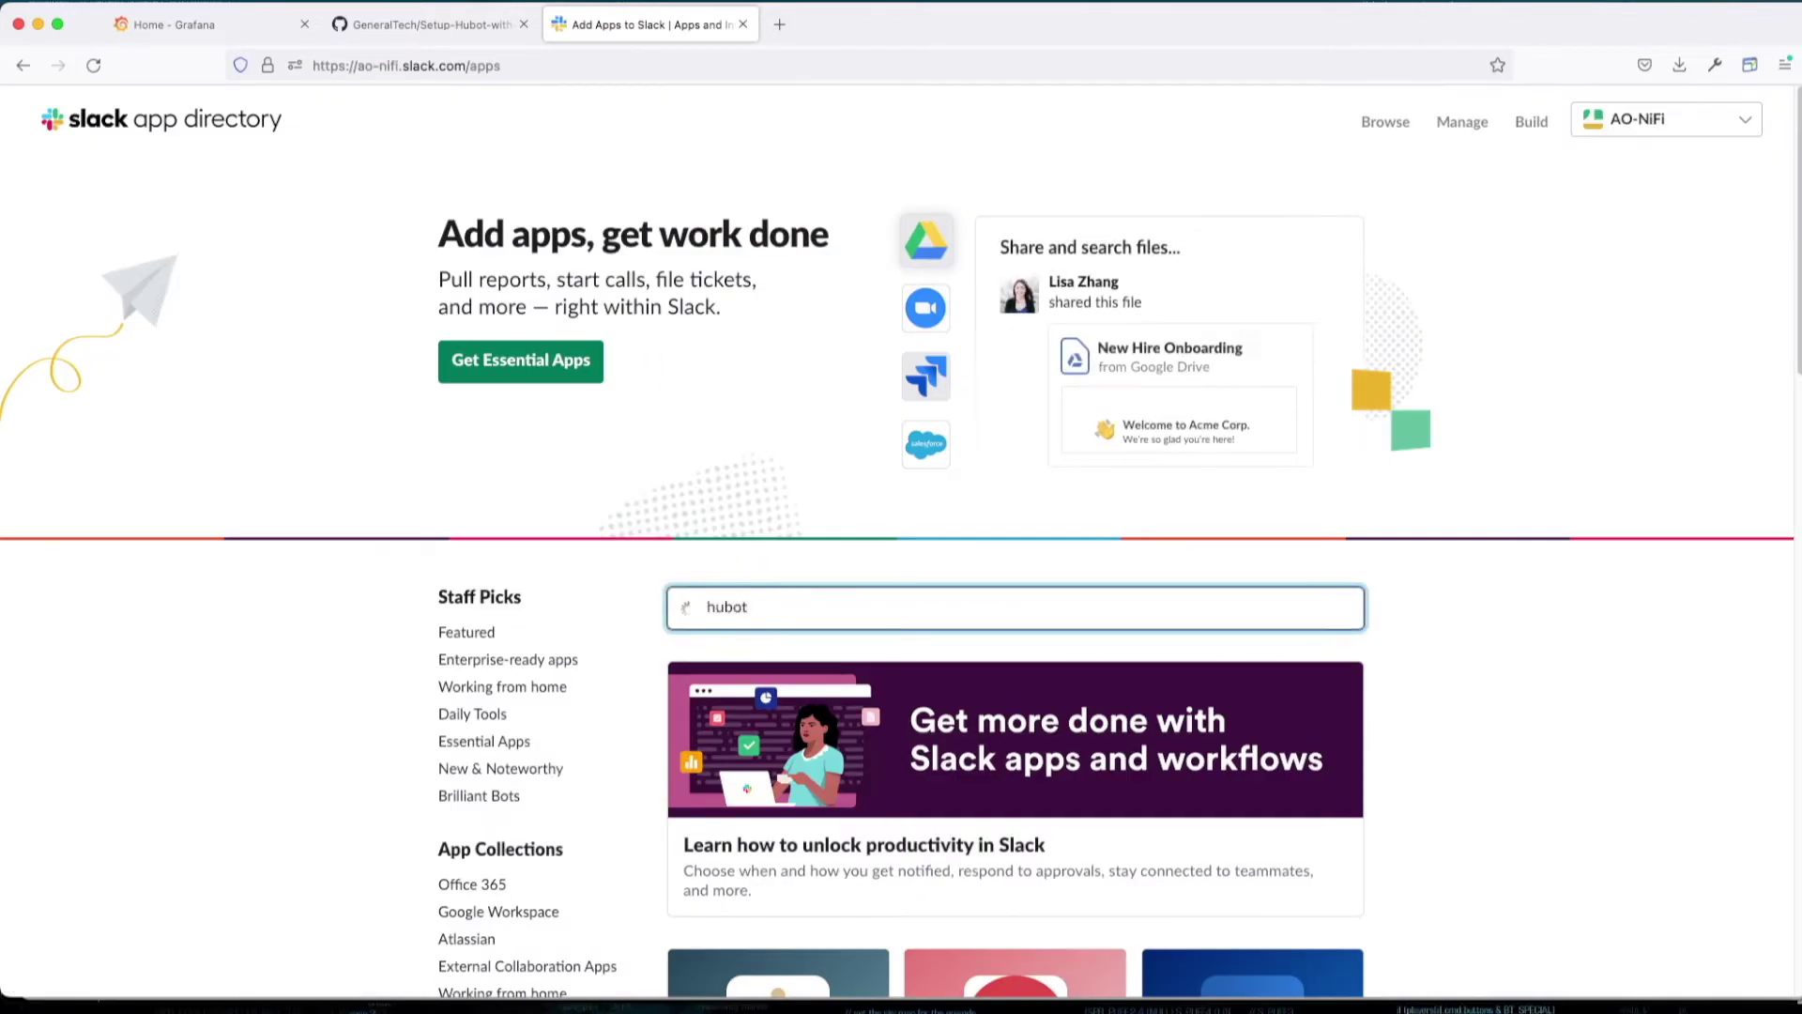
pyautogui.press('Return')
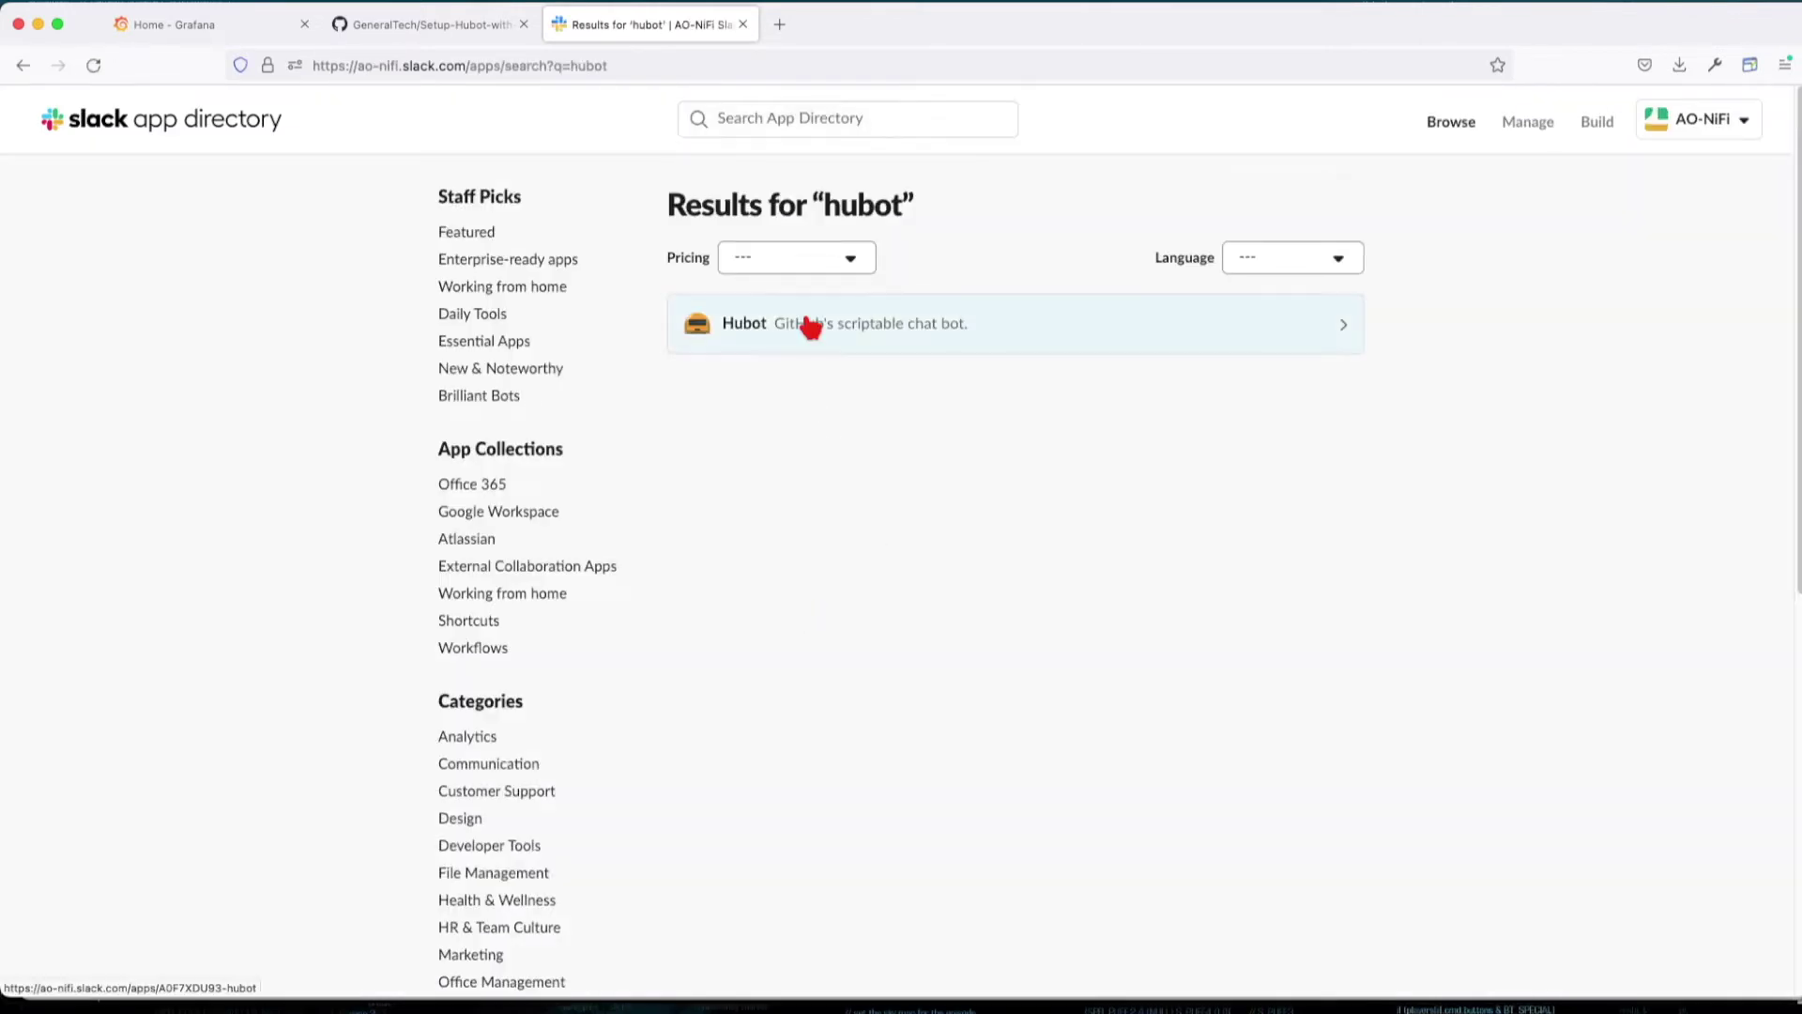
# - Add the Hubot app to Slack as an integration with username bbot
pyautogui.click(809, 325)
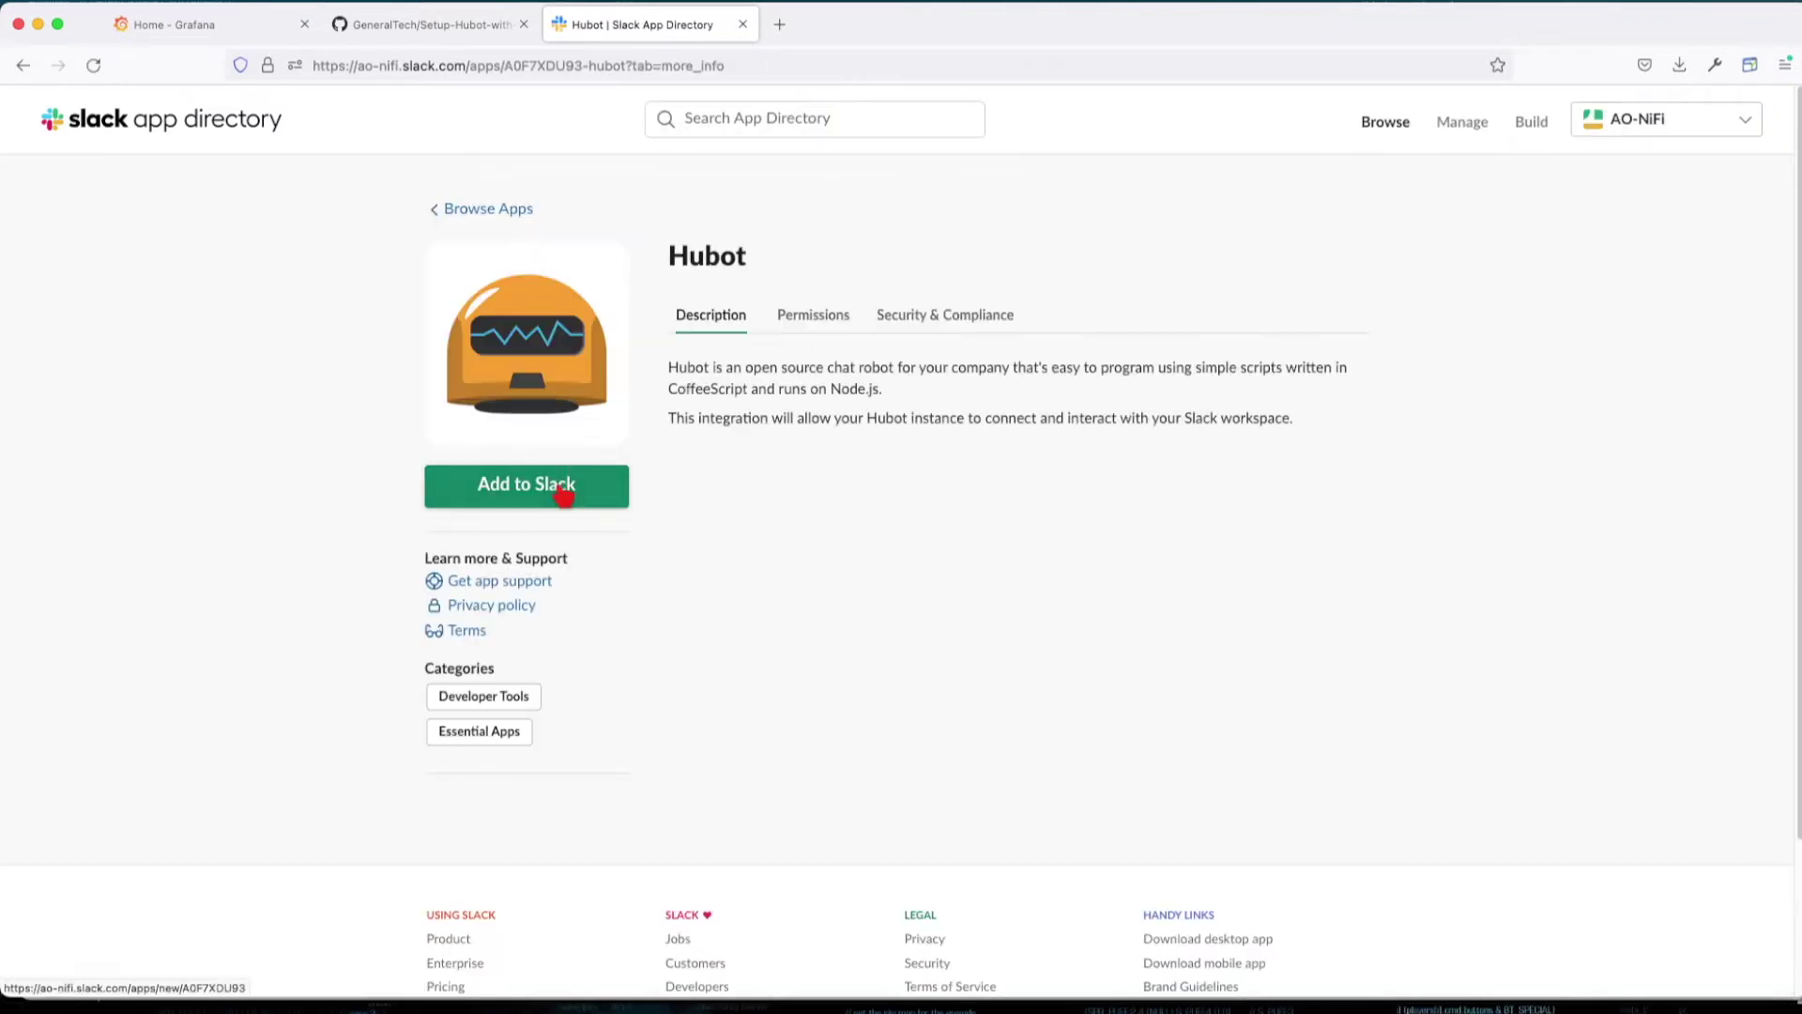
pyautogui.click(563, 496)
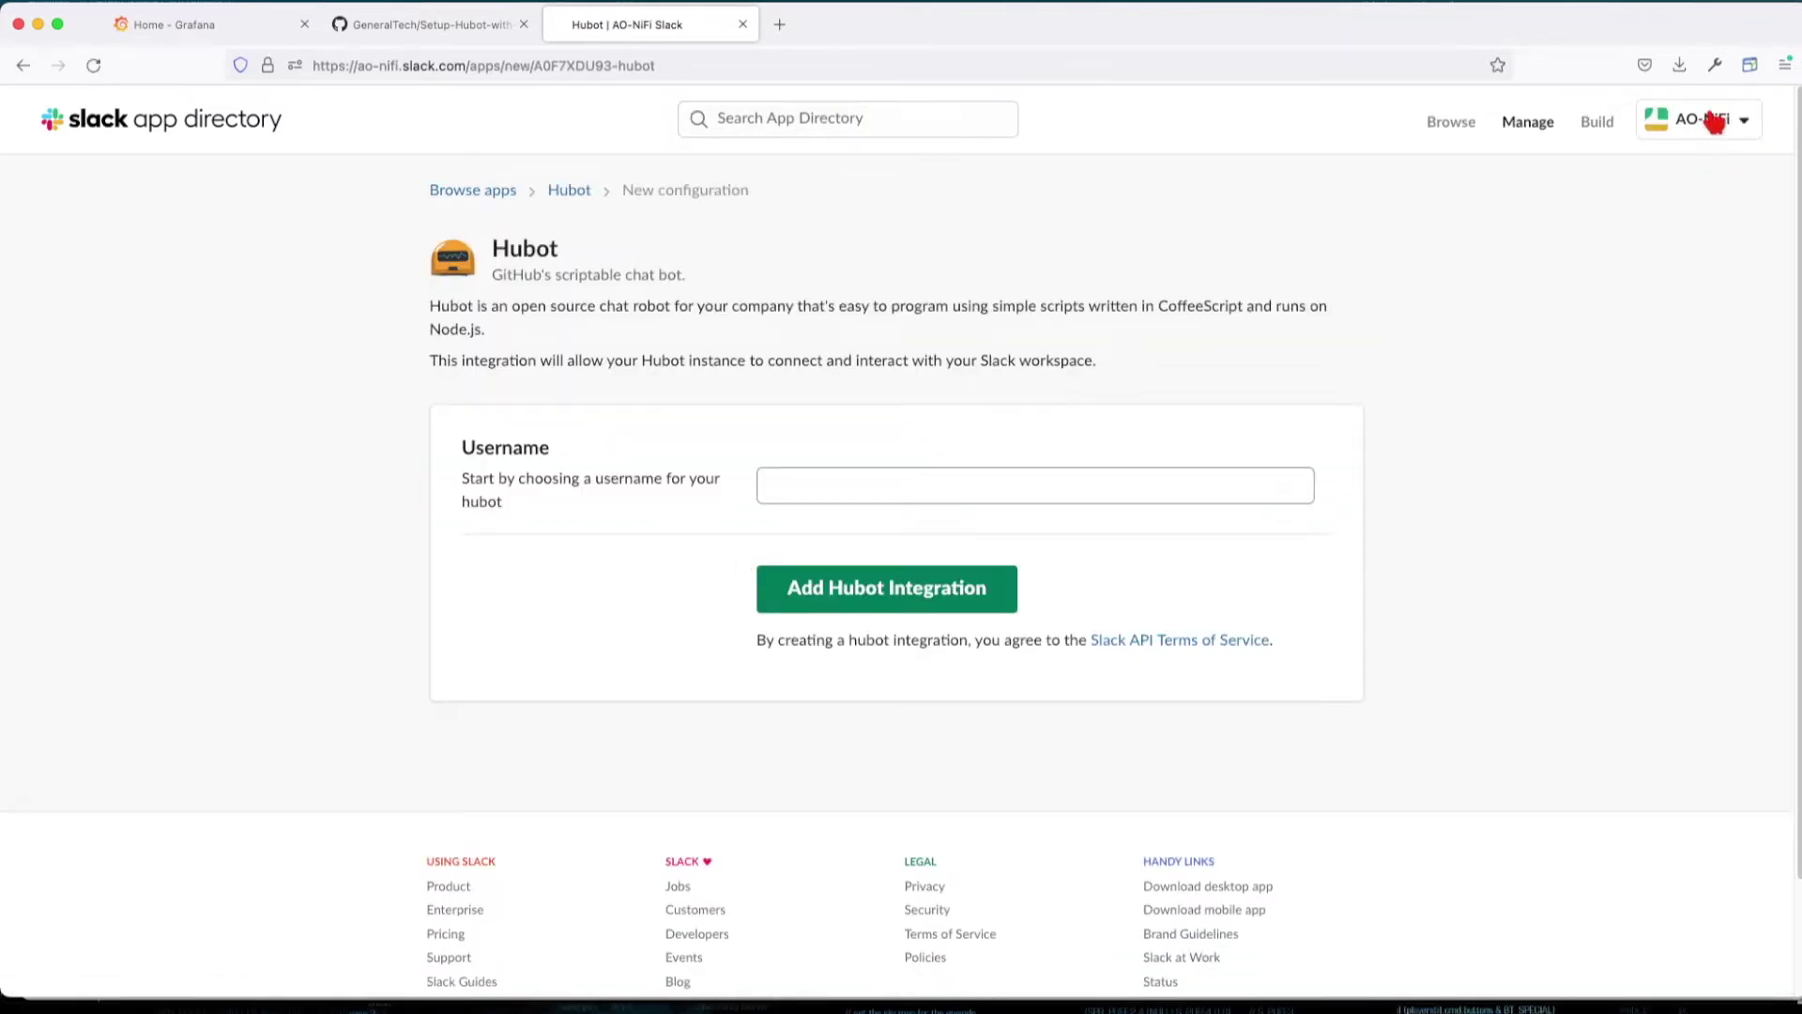
pyautogui.click(809, 480)
pyautogui.write('bbot')
pyautogui.click(923, 598)
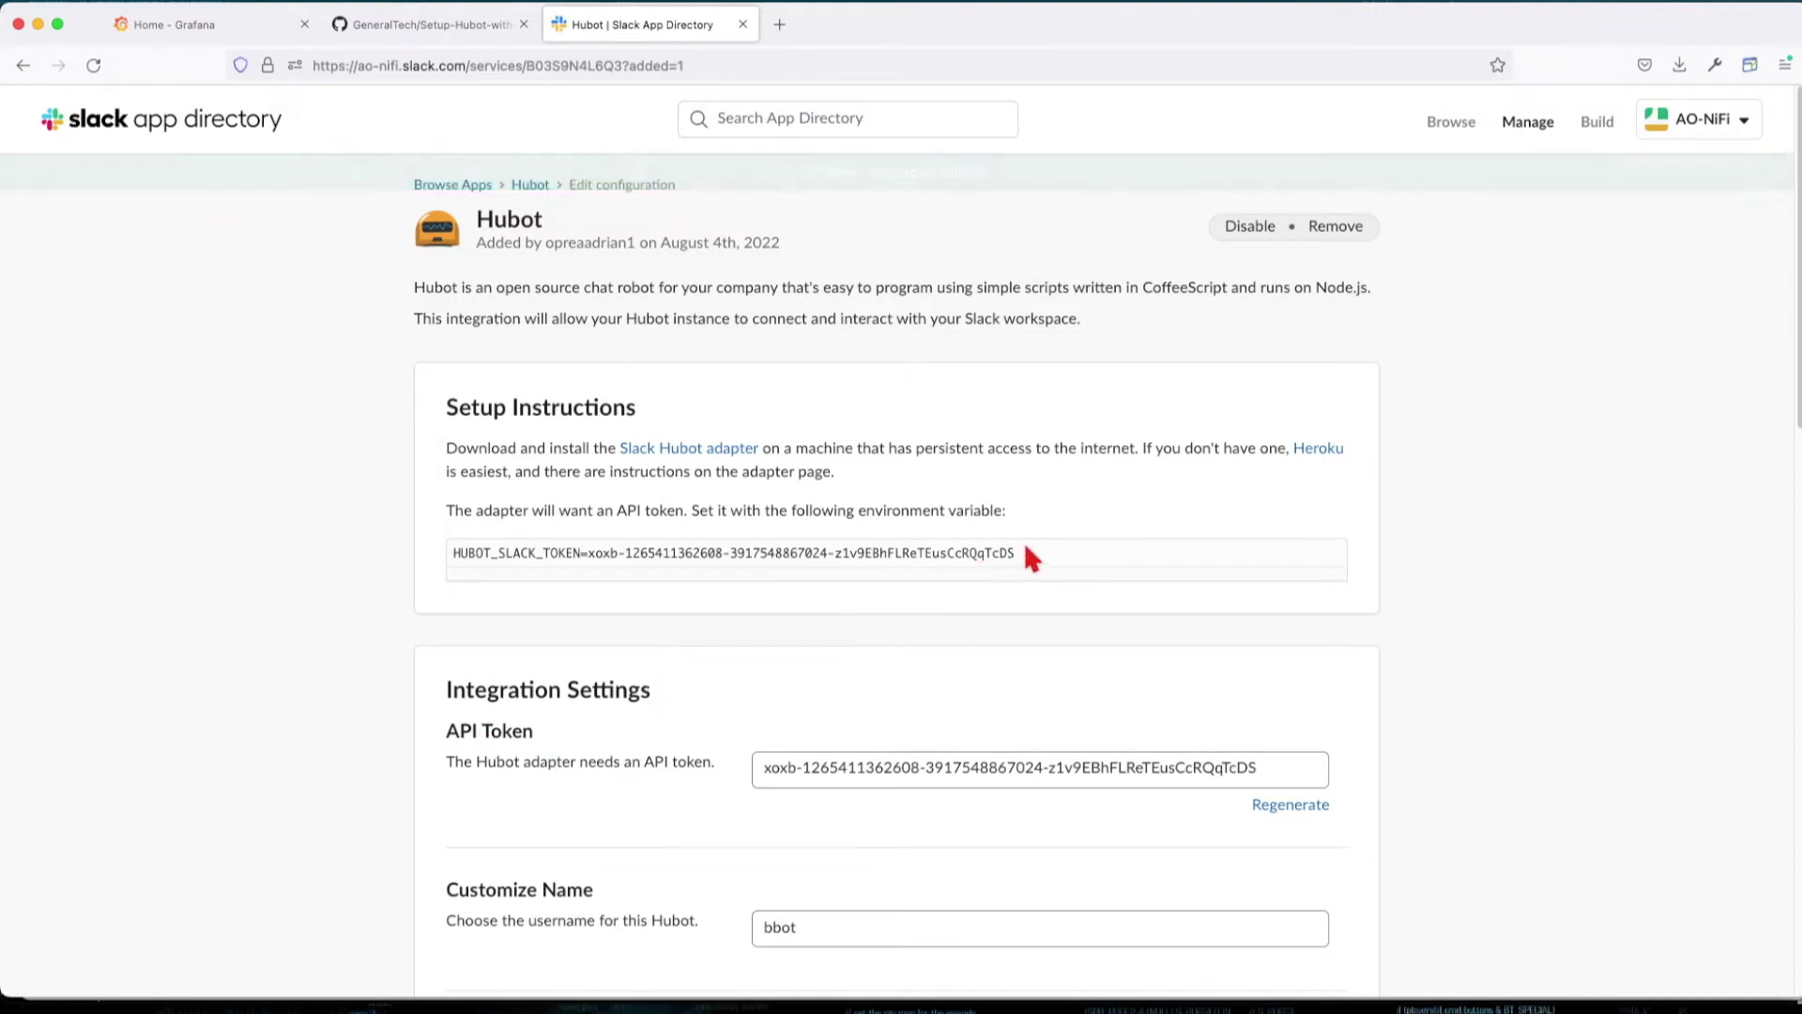
# - Select the HUBOT_SLACK_TOKEN line, save the integration, and return to the Grafana home tab
pyautogui.moveTo(1017, 554); pyautogui.dragTo(976, 552)
pyautogui.scroll(-15, 901, 507)
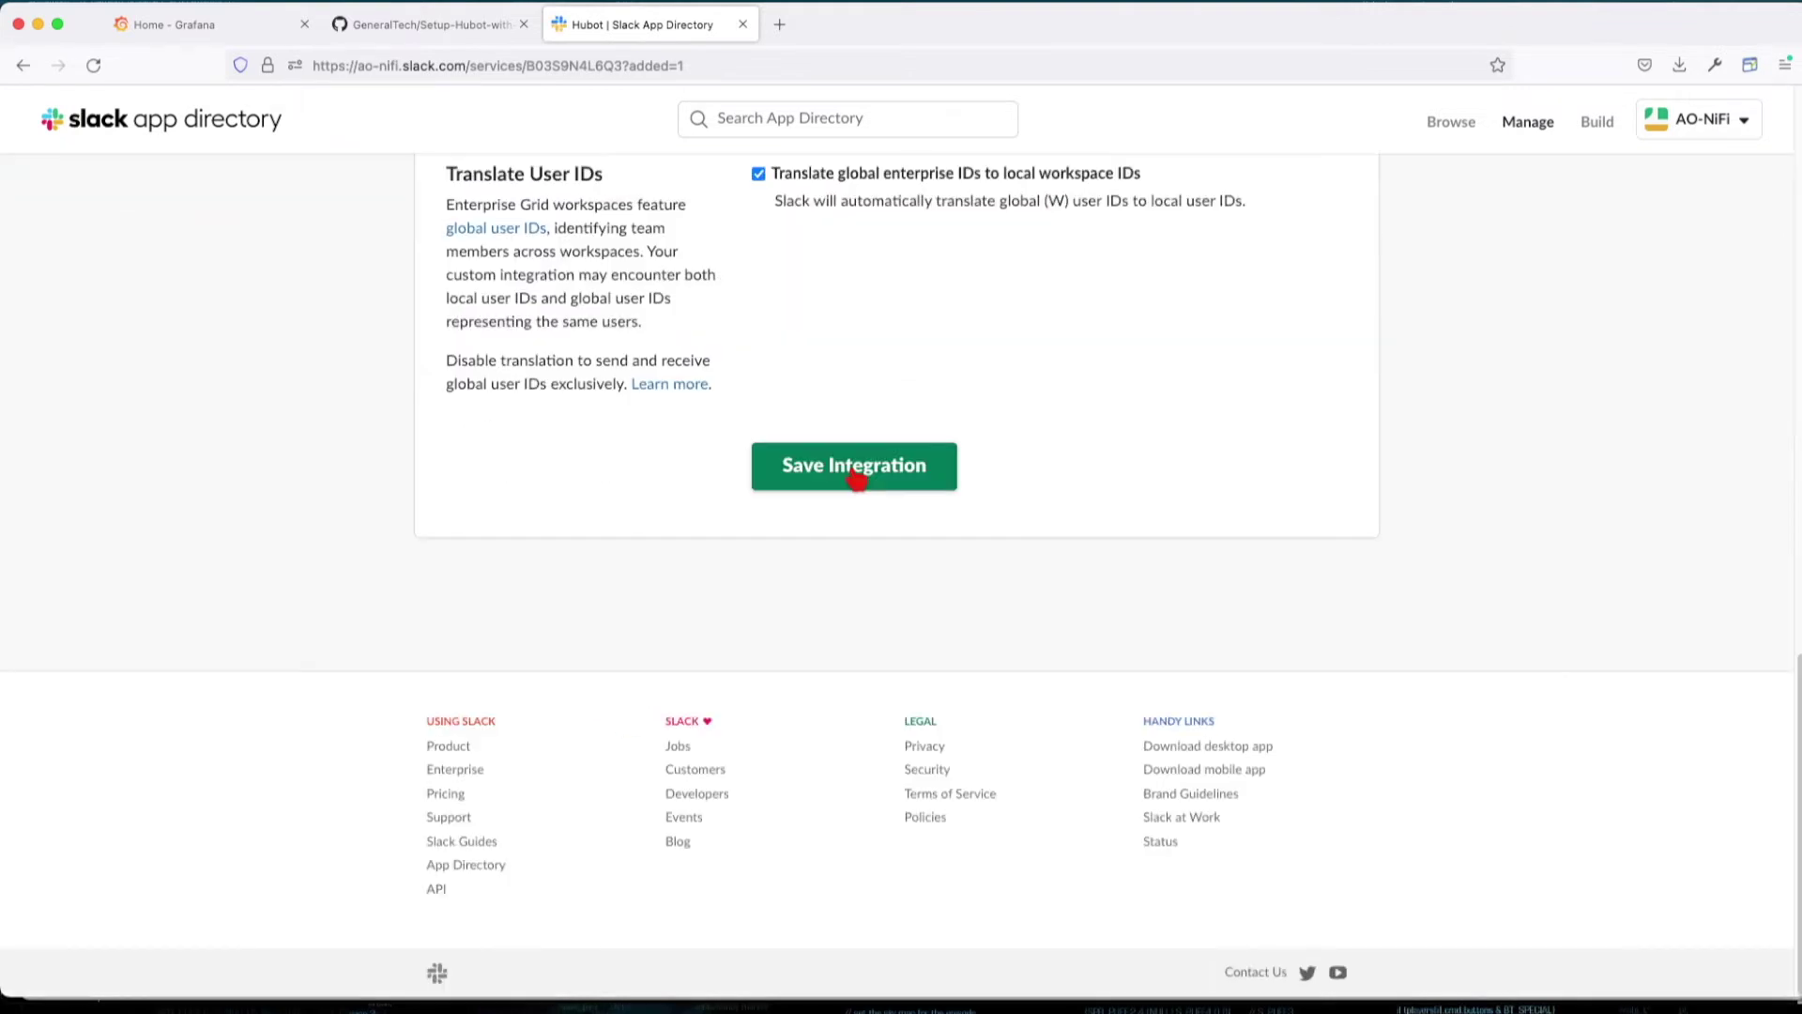
pyautogui.click(849, 466)
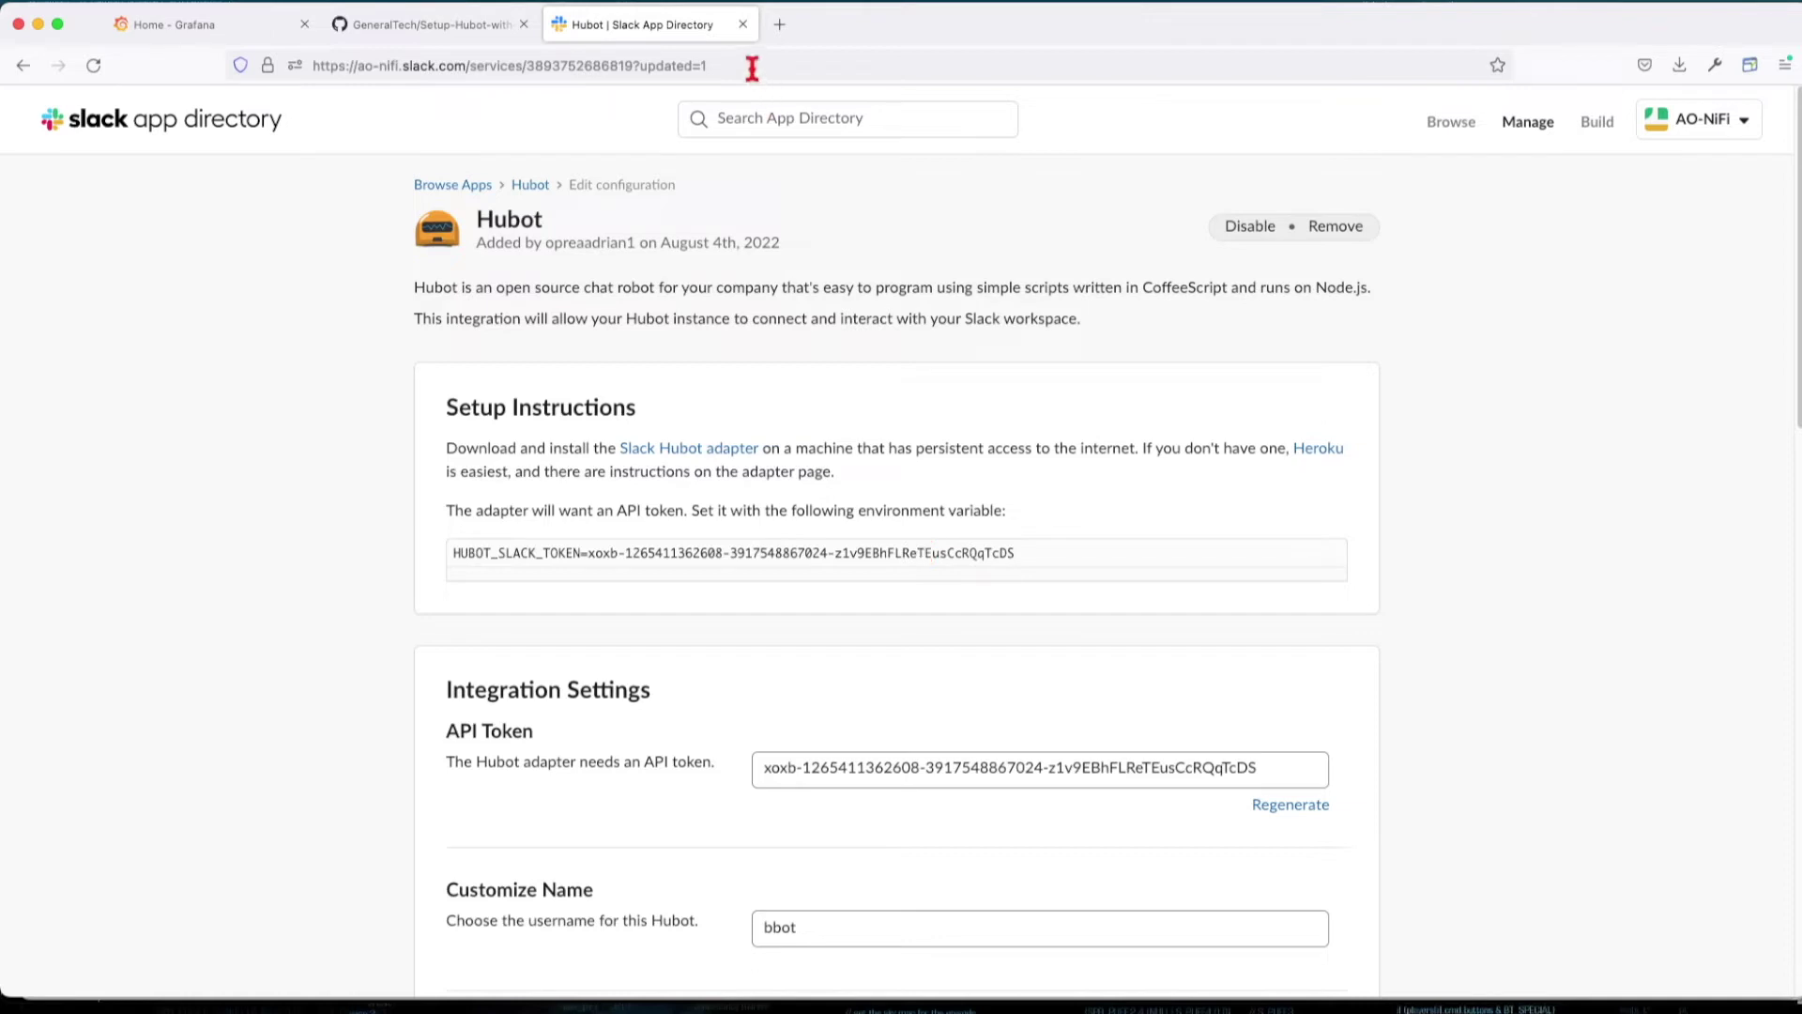
pyautogui.click(246, 31)
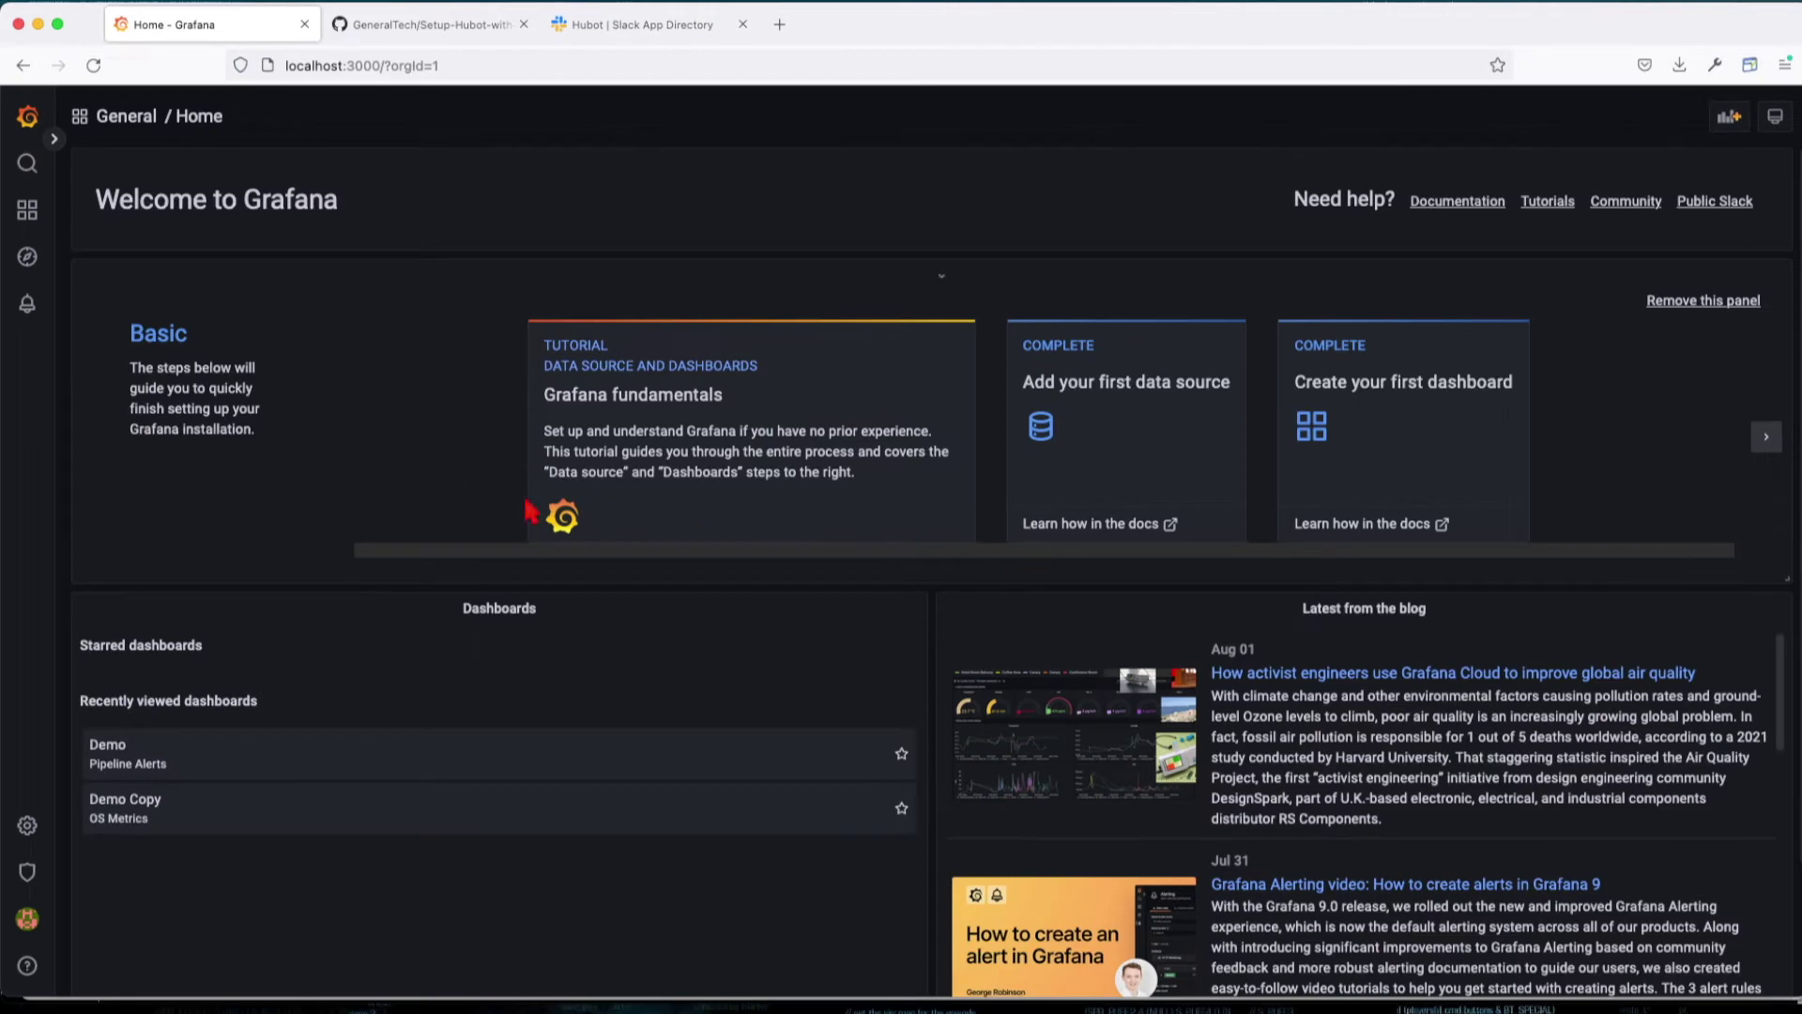
# - Start a new Grafana API key named bbot with the Viewer role
pyautogui.moveTo(29, 826)
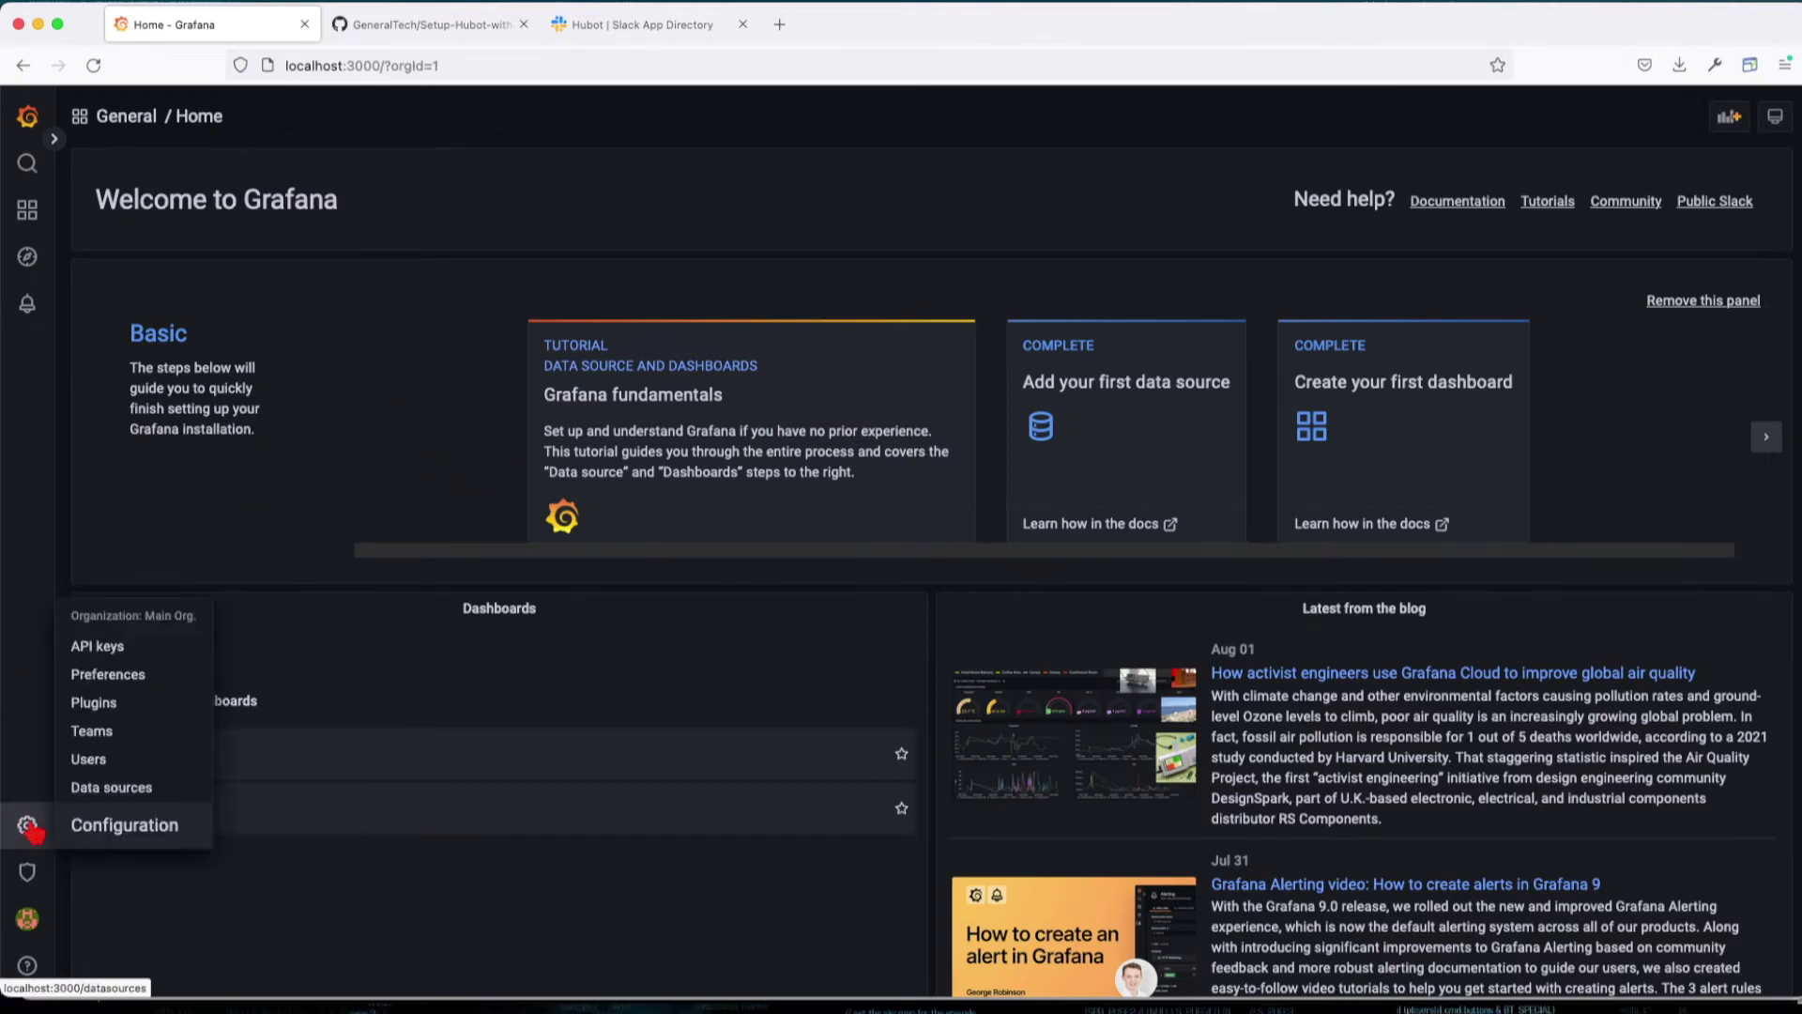
pyautogui.click(98, 646)
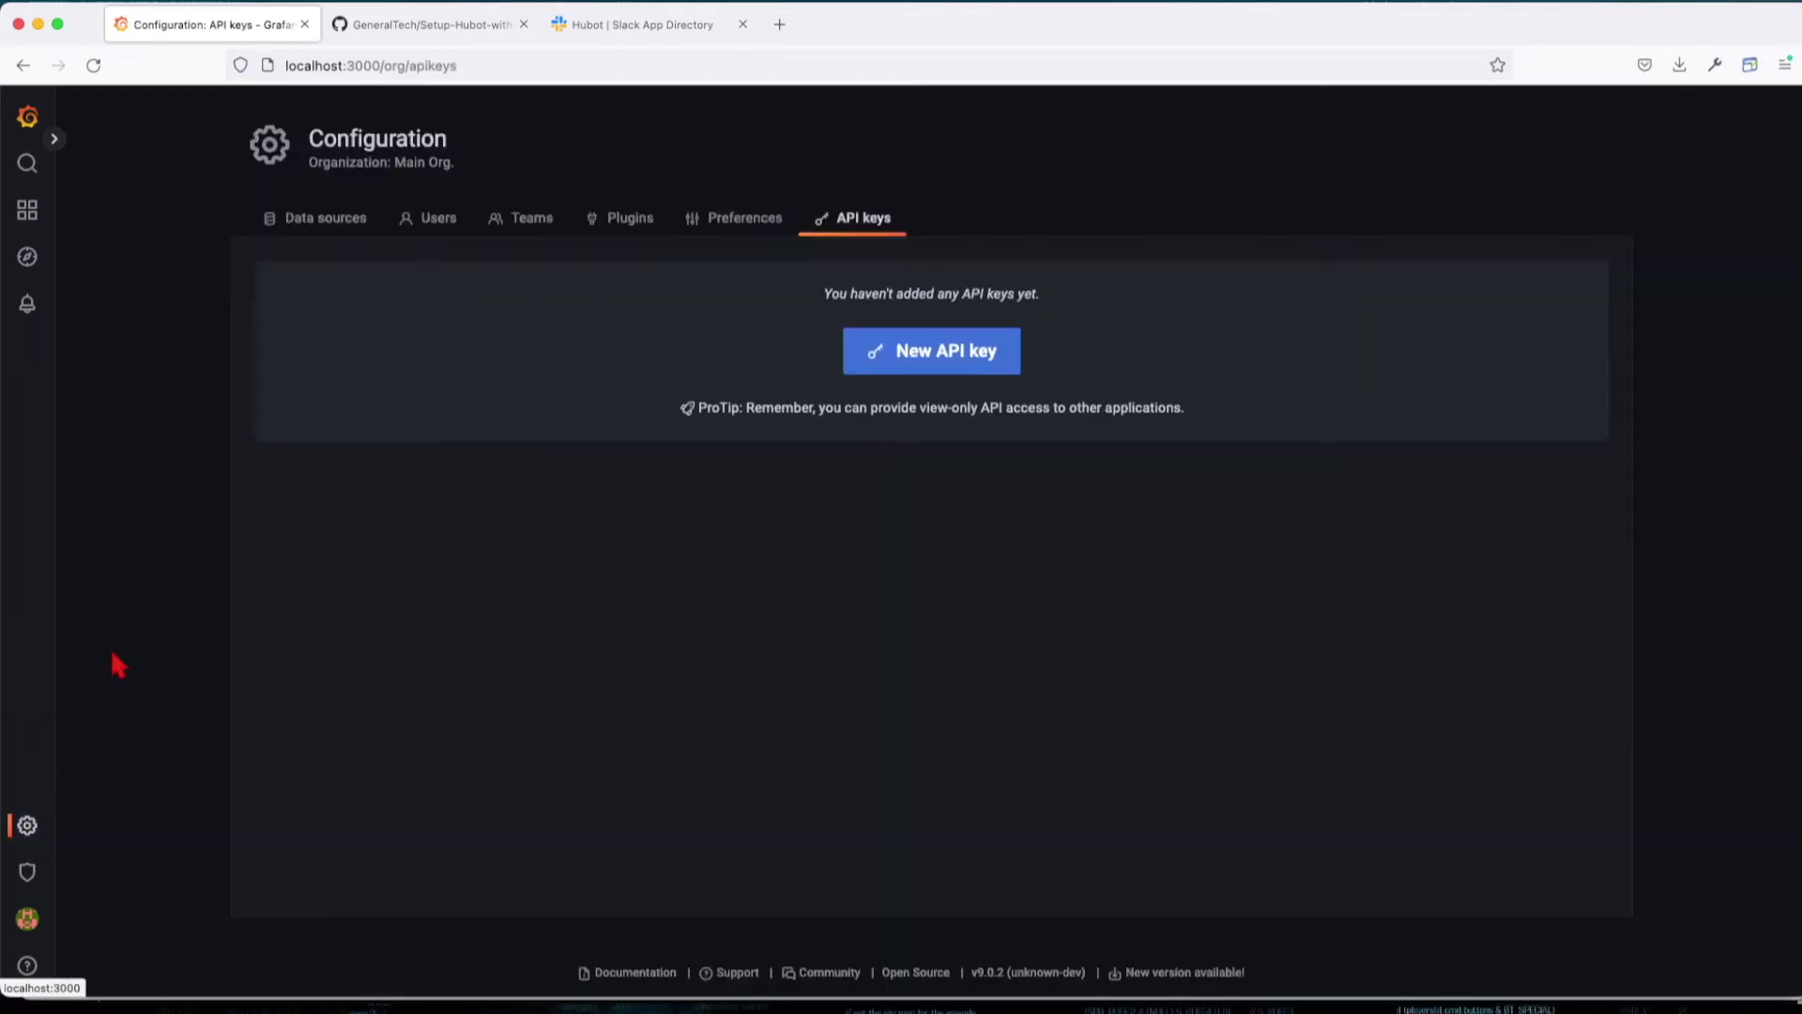
pyautogui.click(932, 367)
pyautogui.click(479, 333)
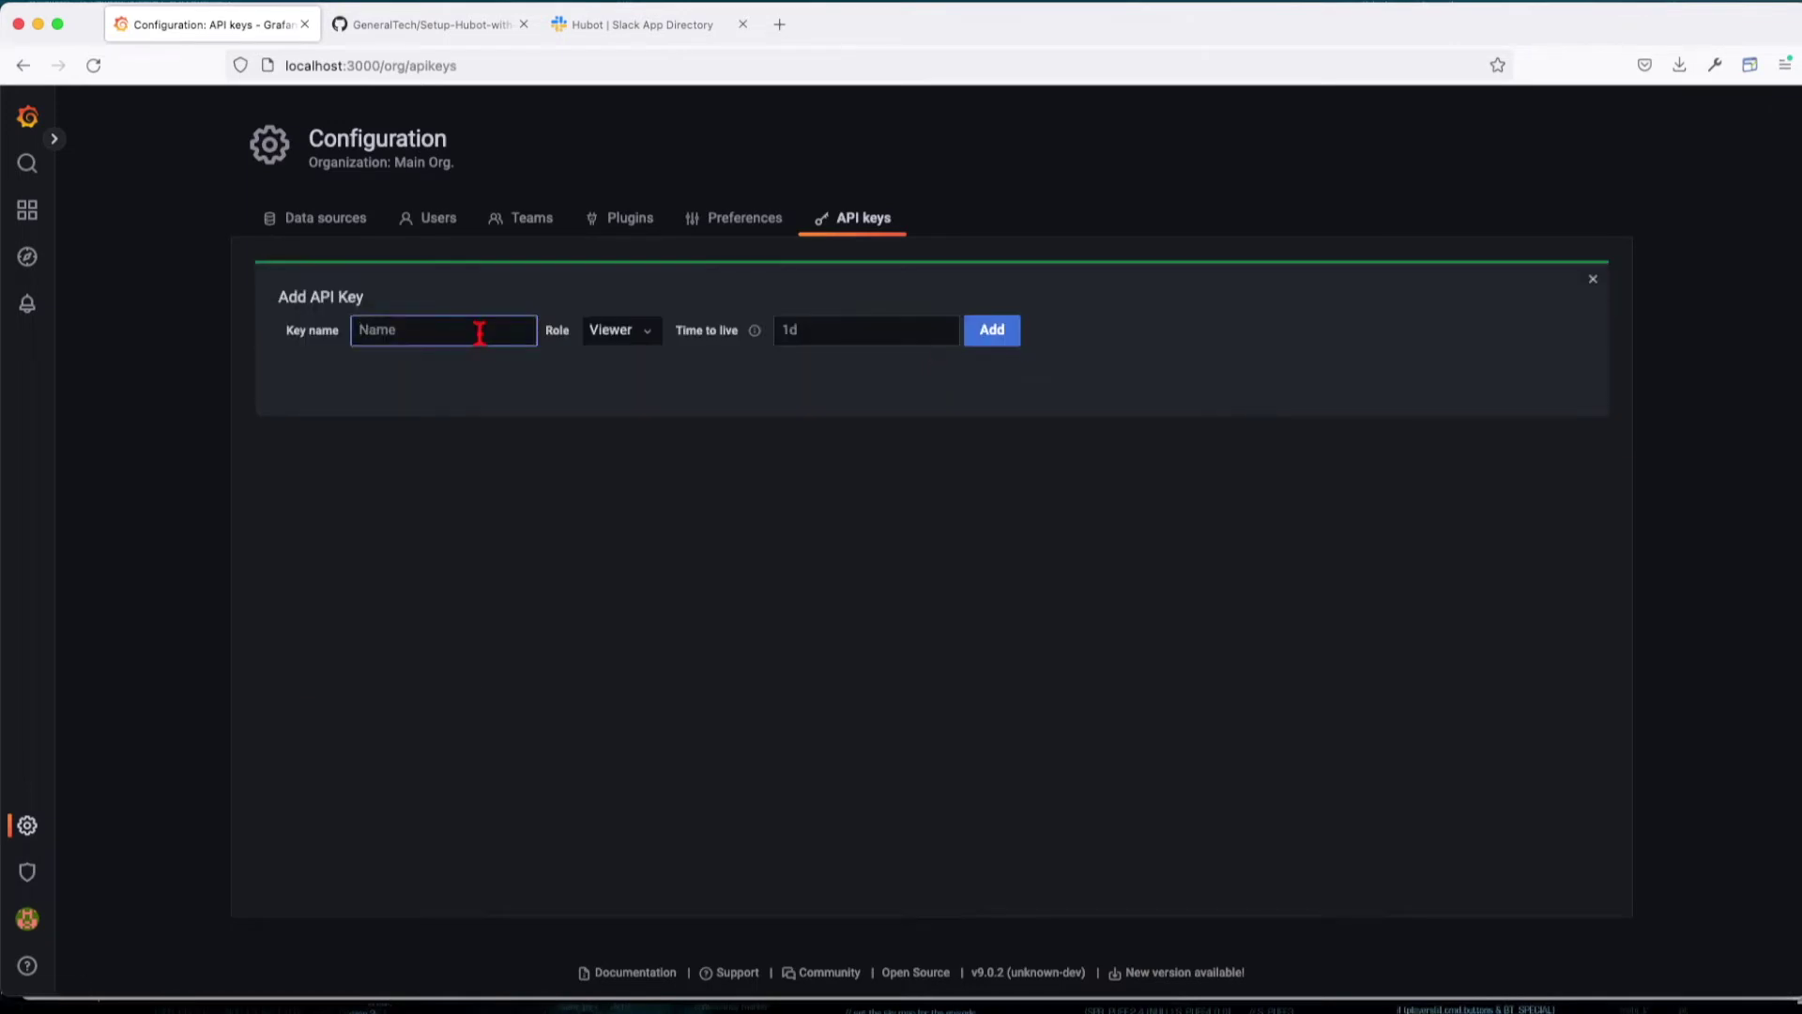
pyautogui.write('bbor')
pyautogui.press('BackSpace')
pyautogui.write('t')
pyautogui.click(648, 336)
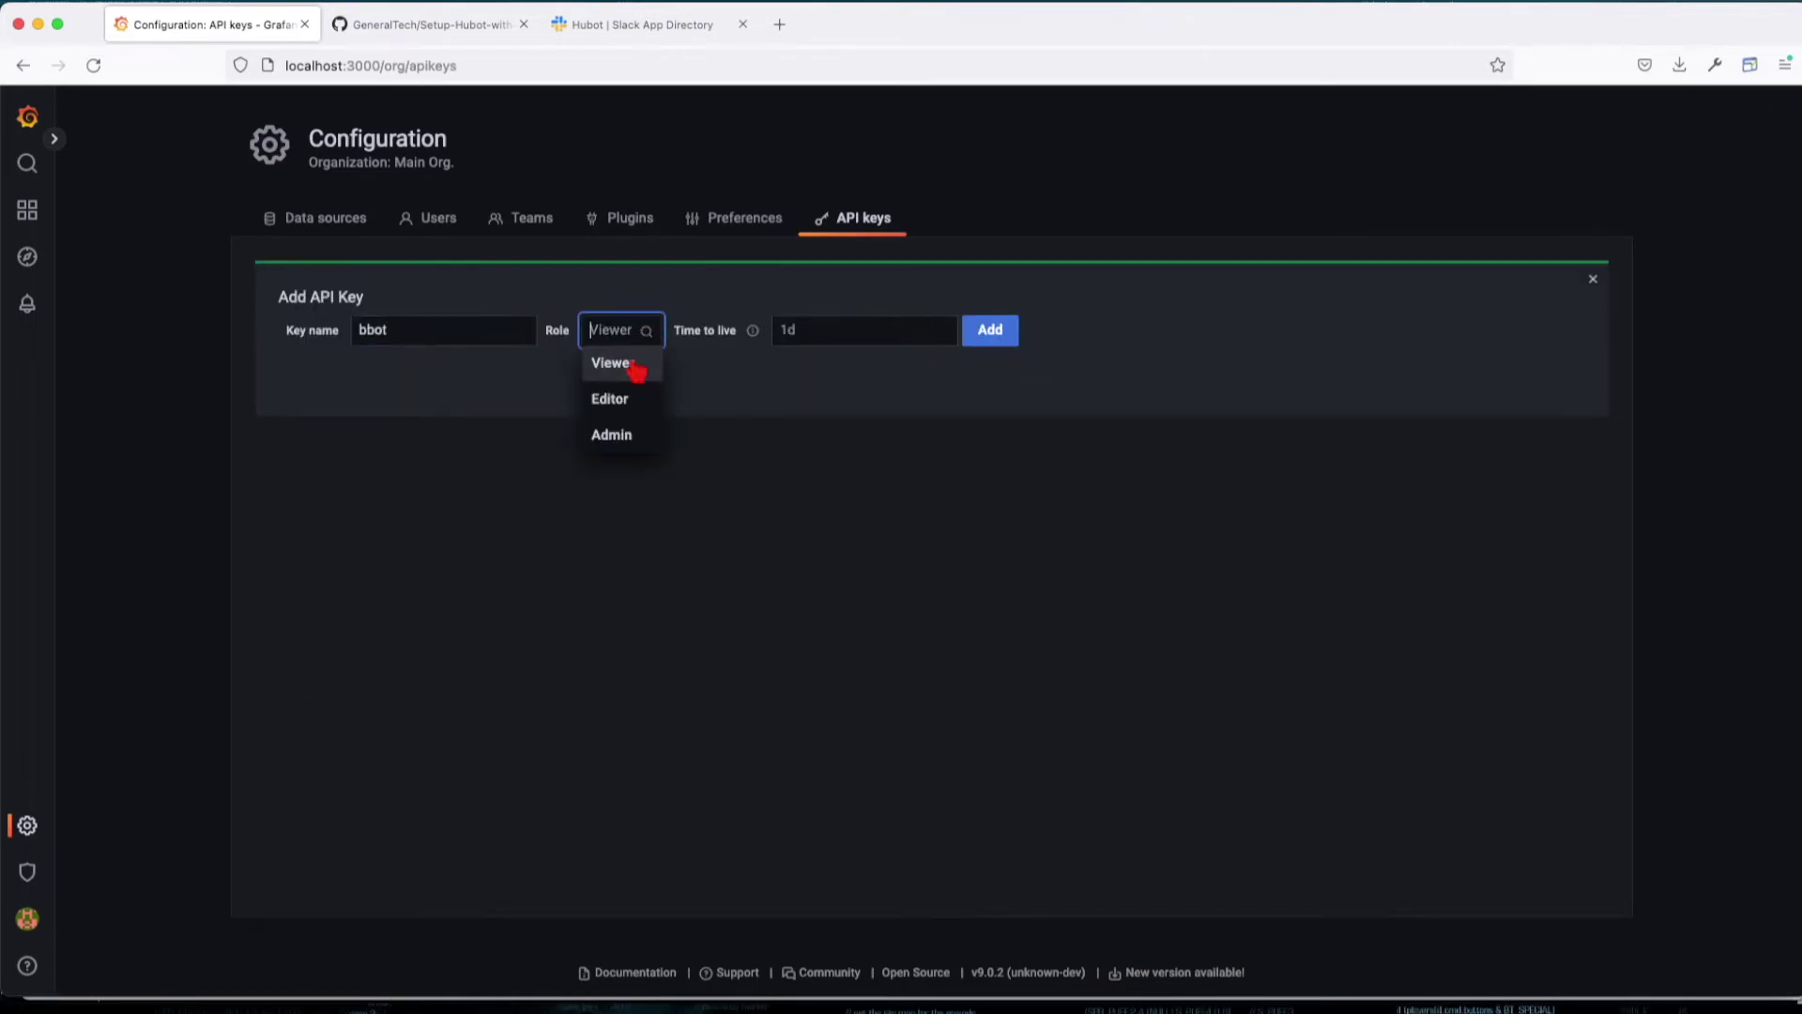
pyautogui.click(637, 371)
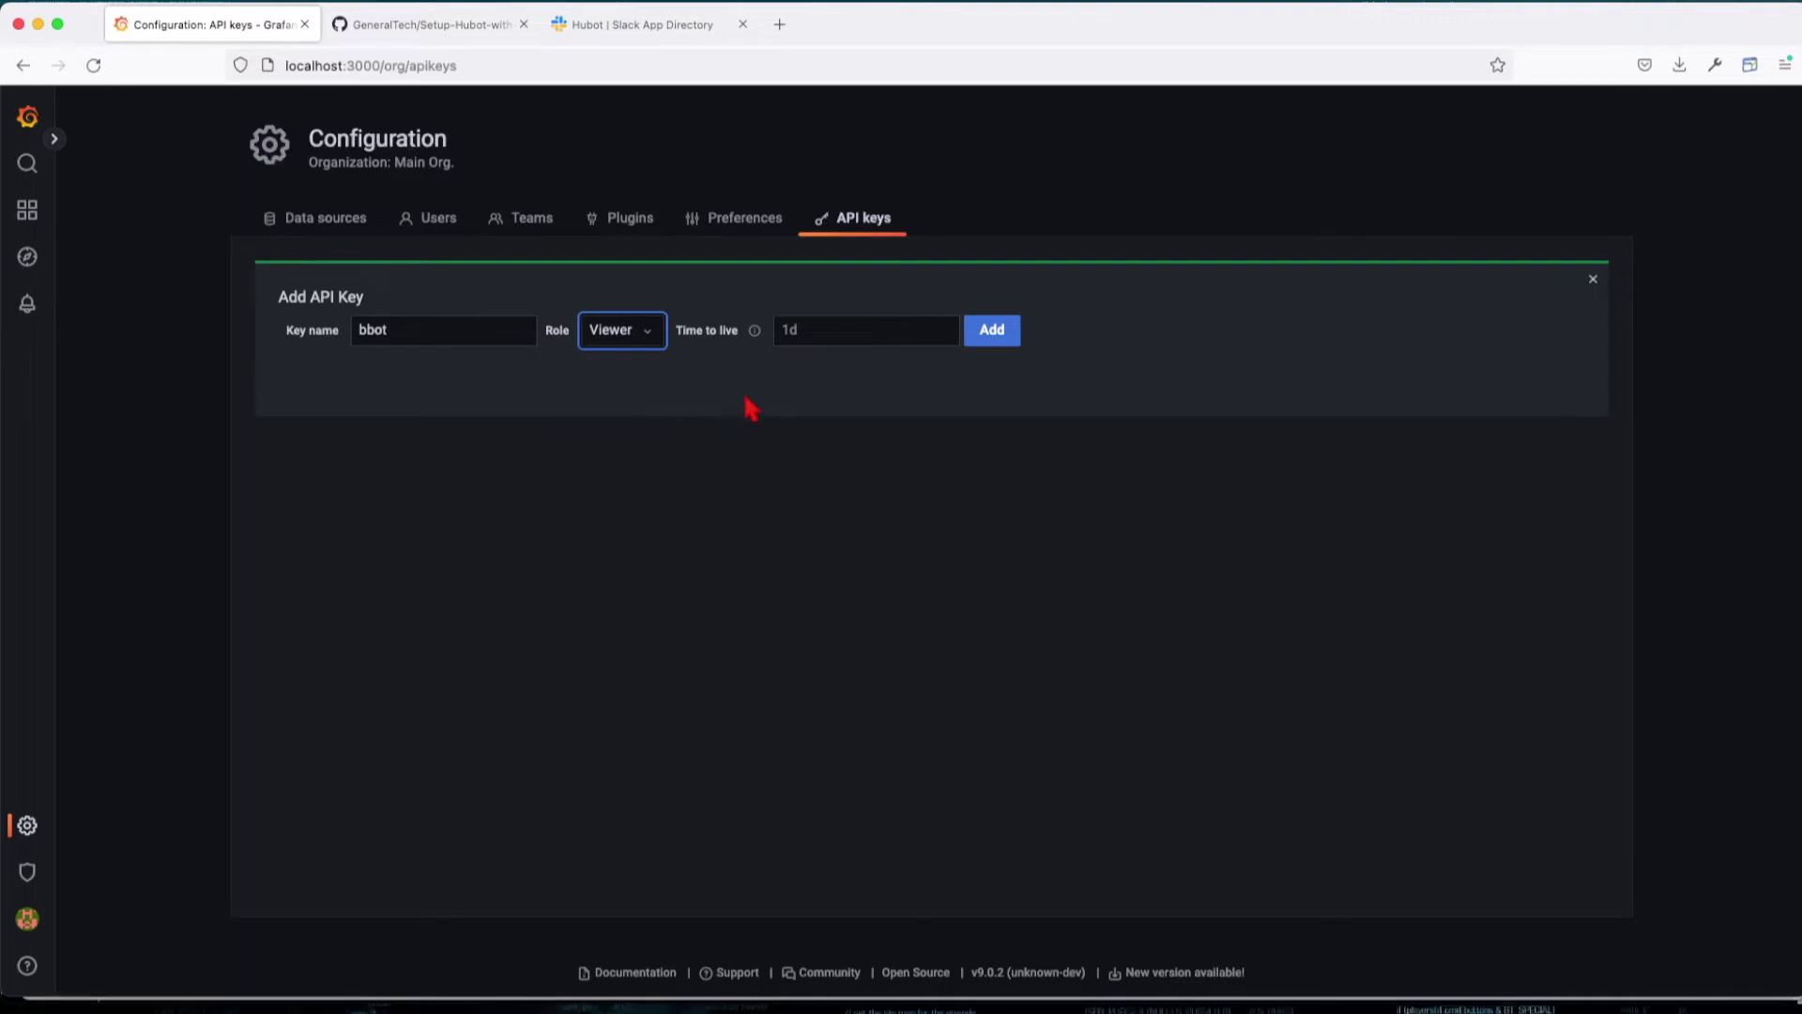
# - Create the bbot API key, copy it, and dismiss the key-created notice
pyautogui.click(996, 334)
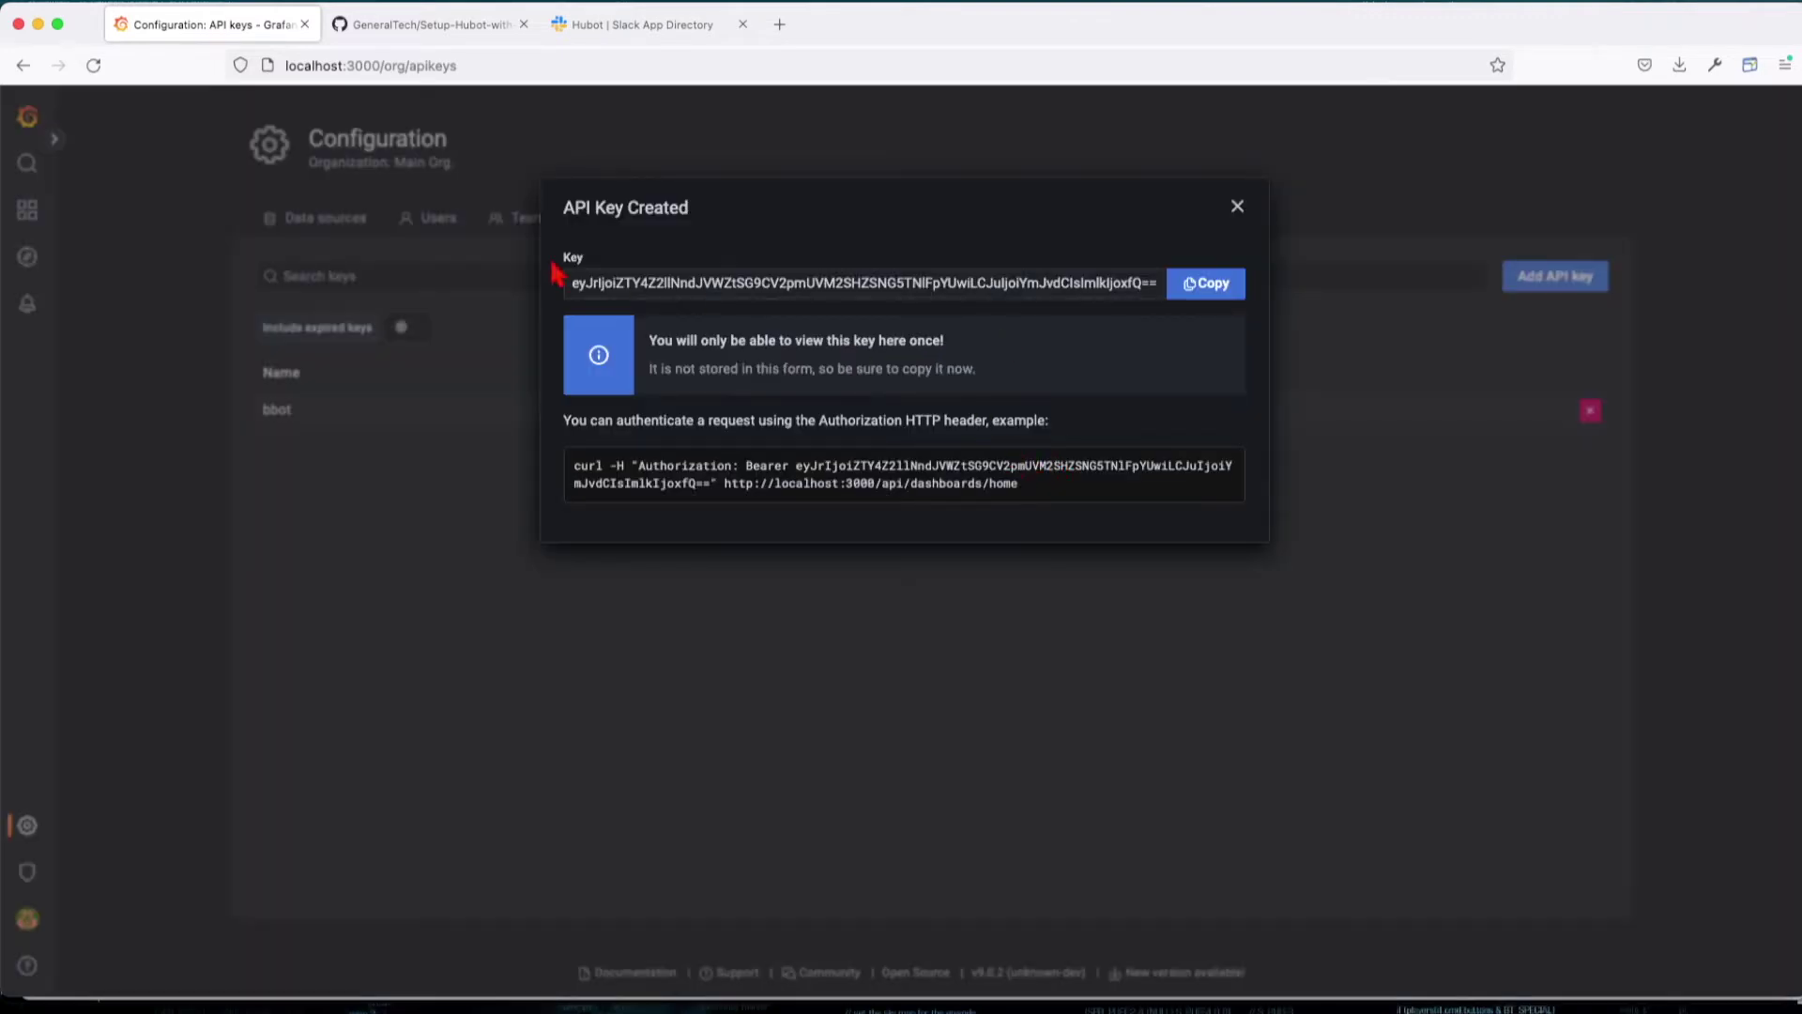
pyautogui.click(1204, 284)
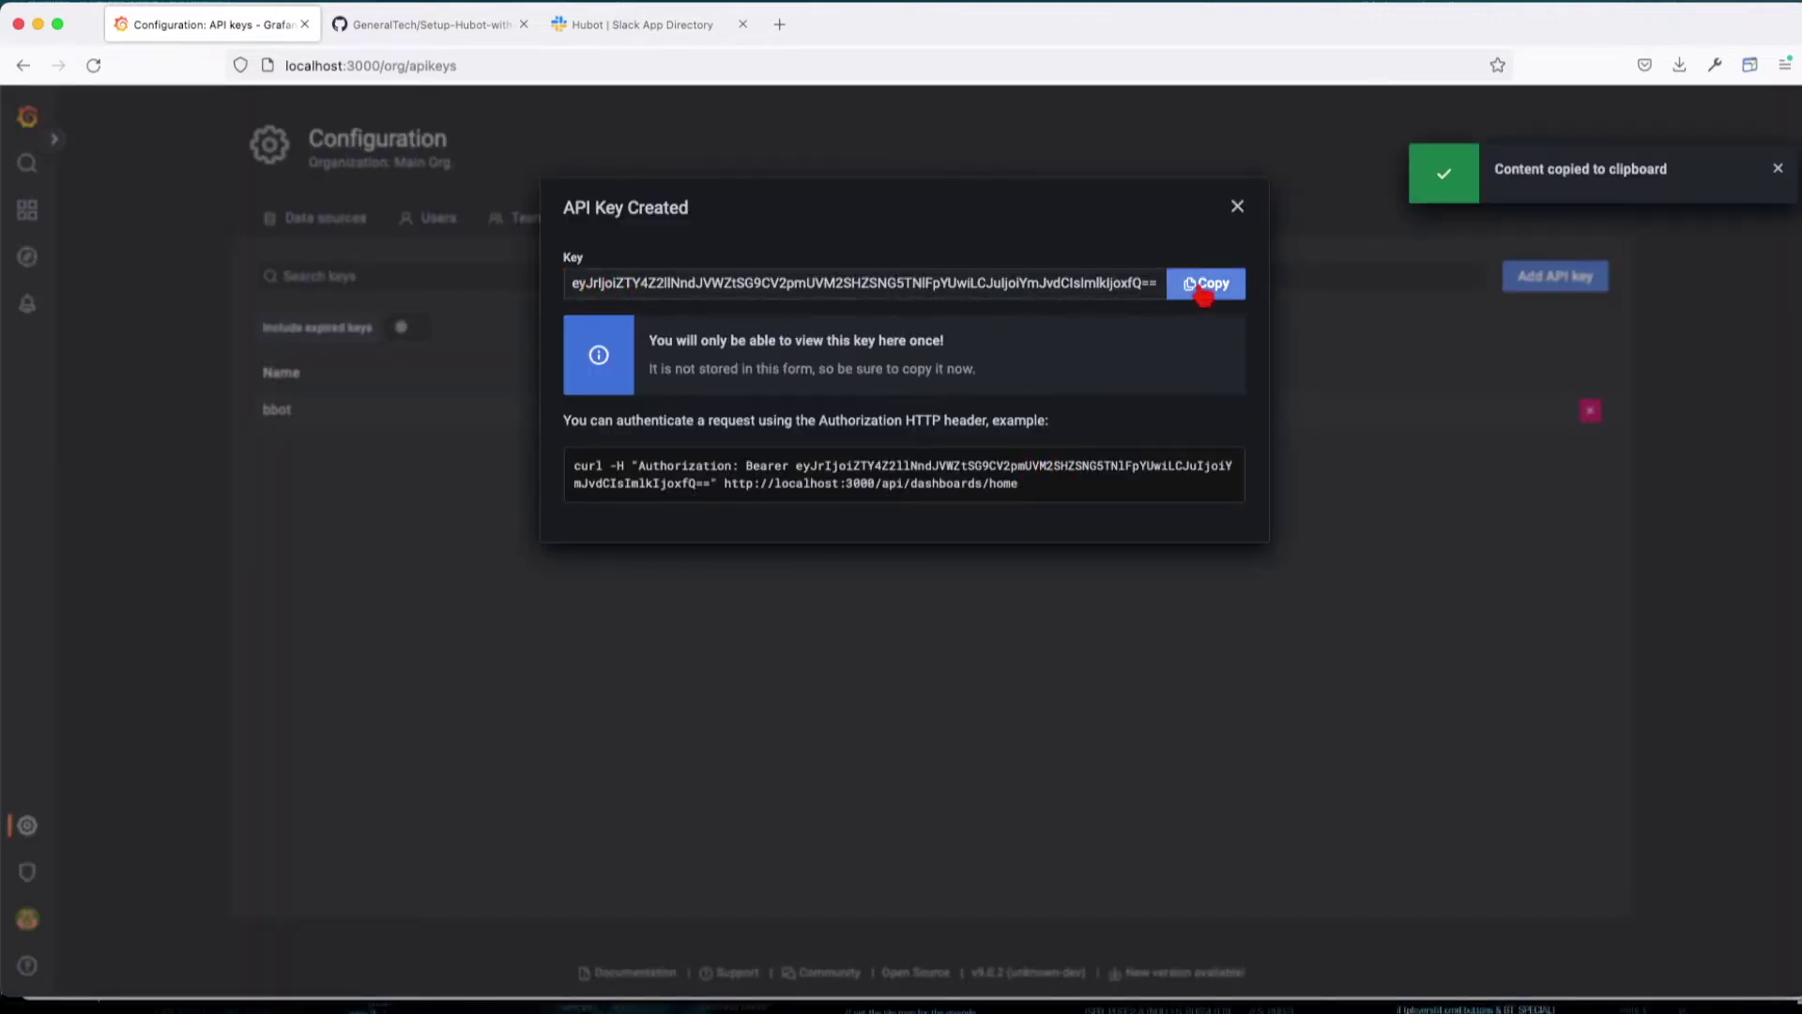
pyautogui.press('super+Tab')
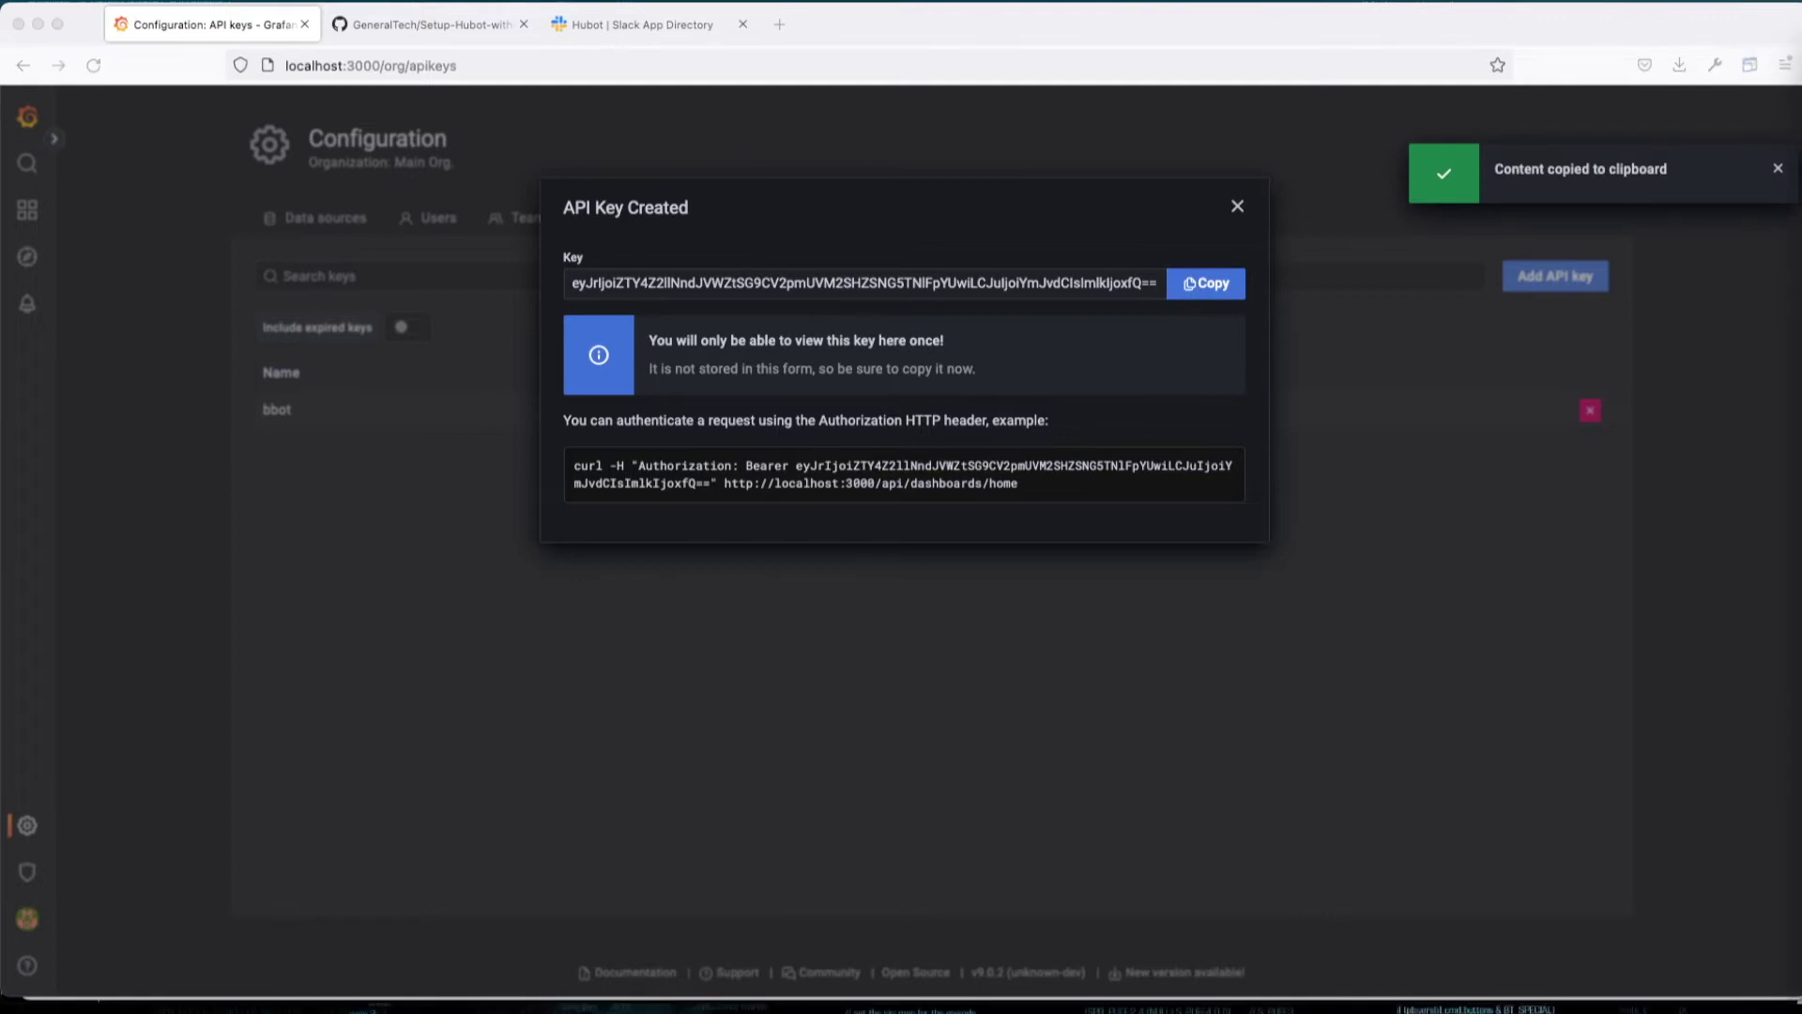
pyautogui.click(1238, 207)
pyautogui.click(1238, 208)
# - Go back to the Grafana home page and open the Demo dashboard
pyautogui.click(28, 118)
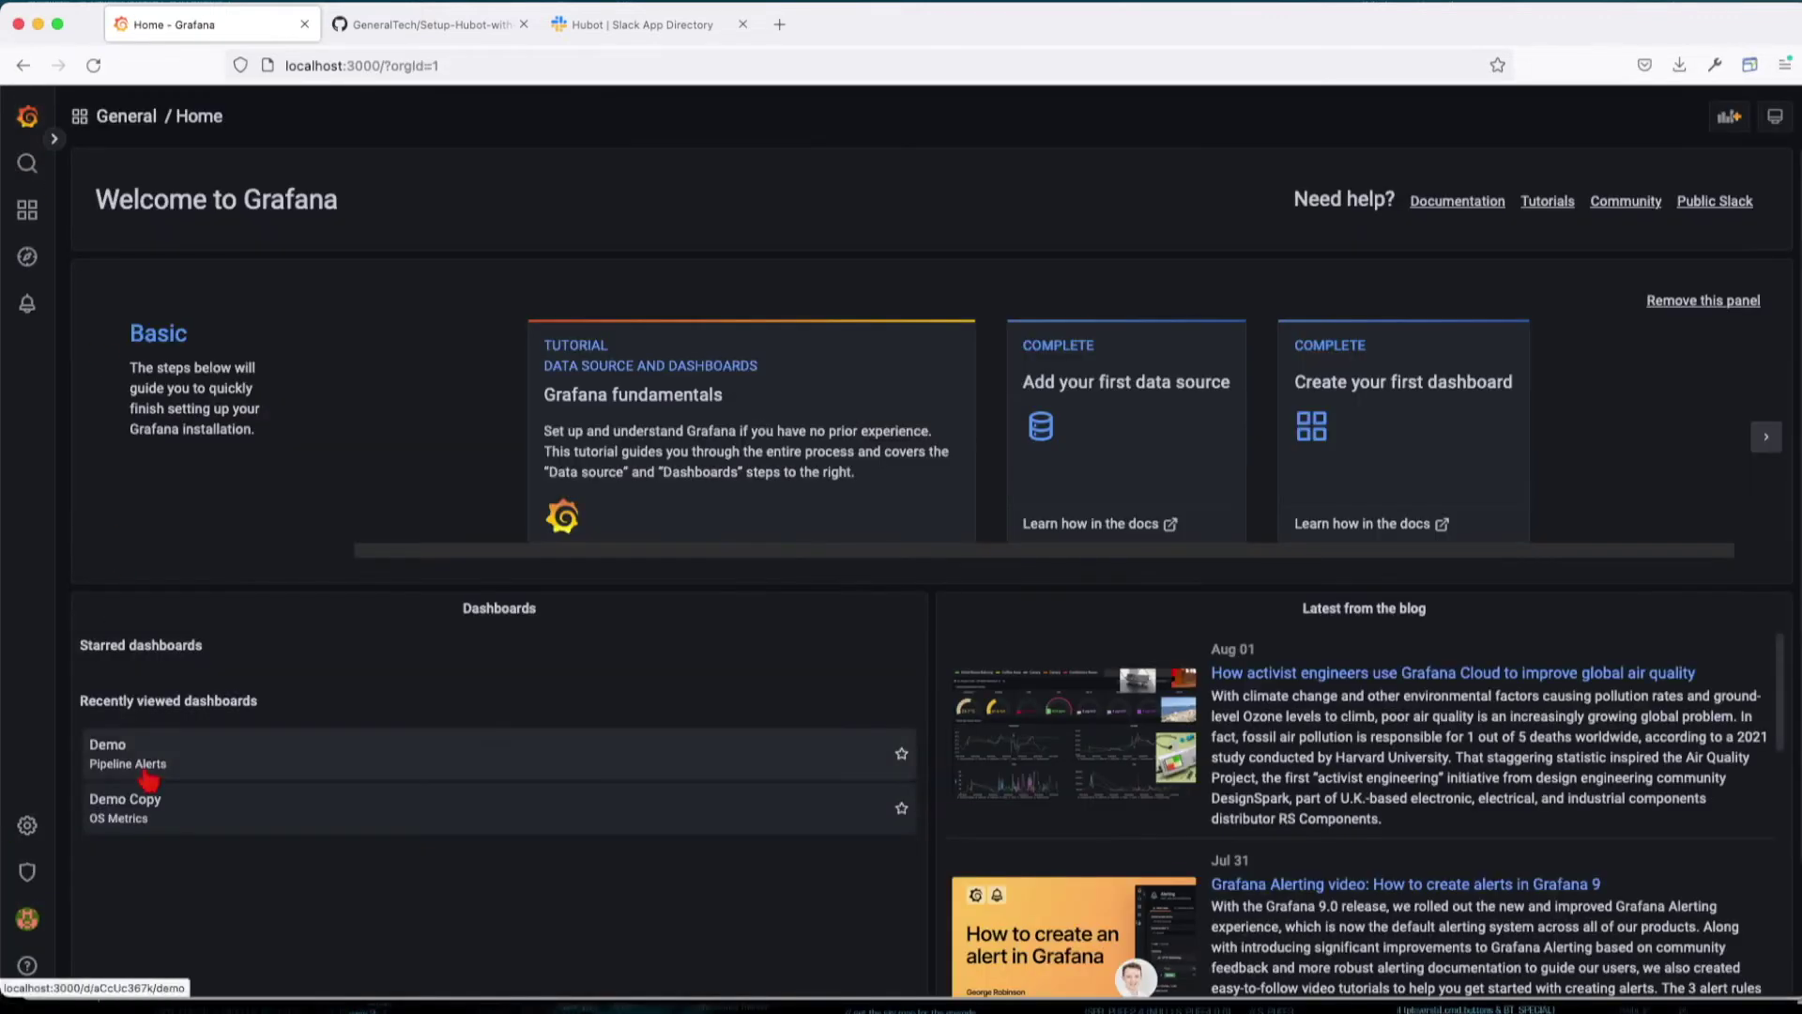
pyautogui.scroll(-1, 376, 746)
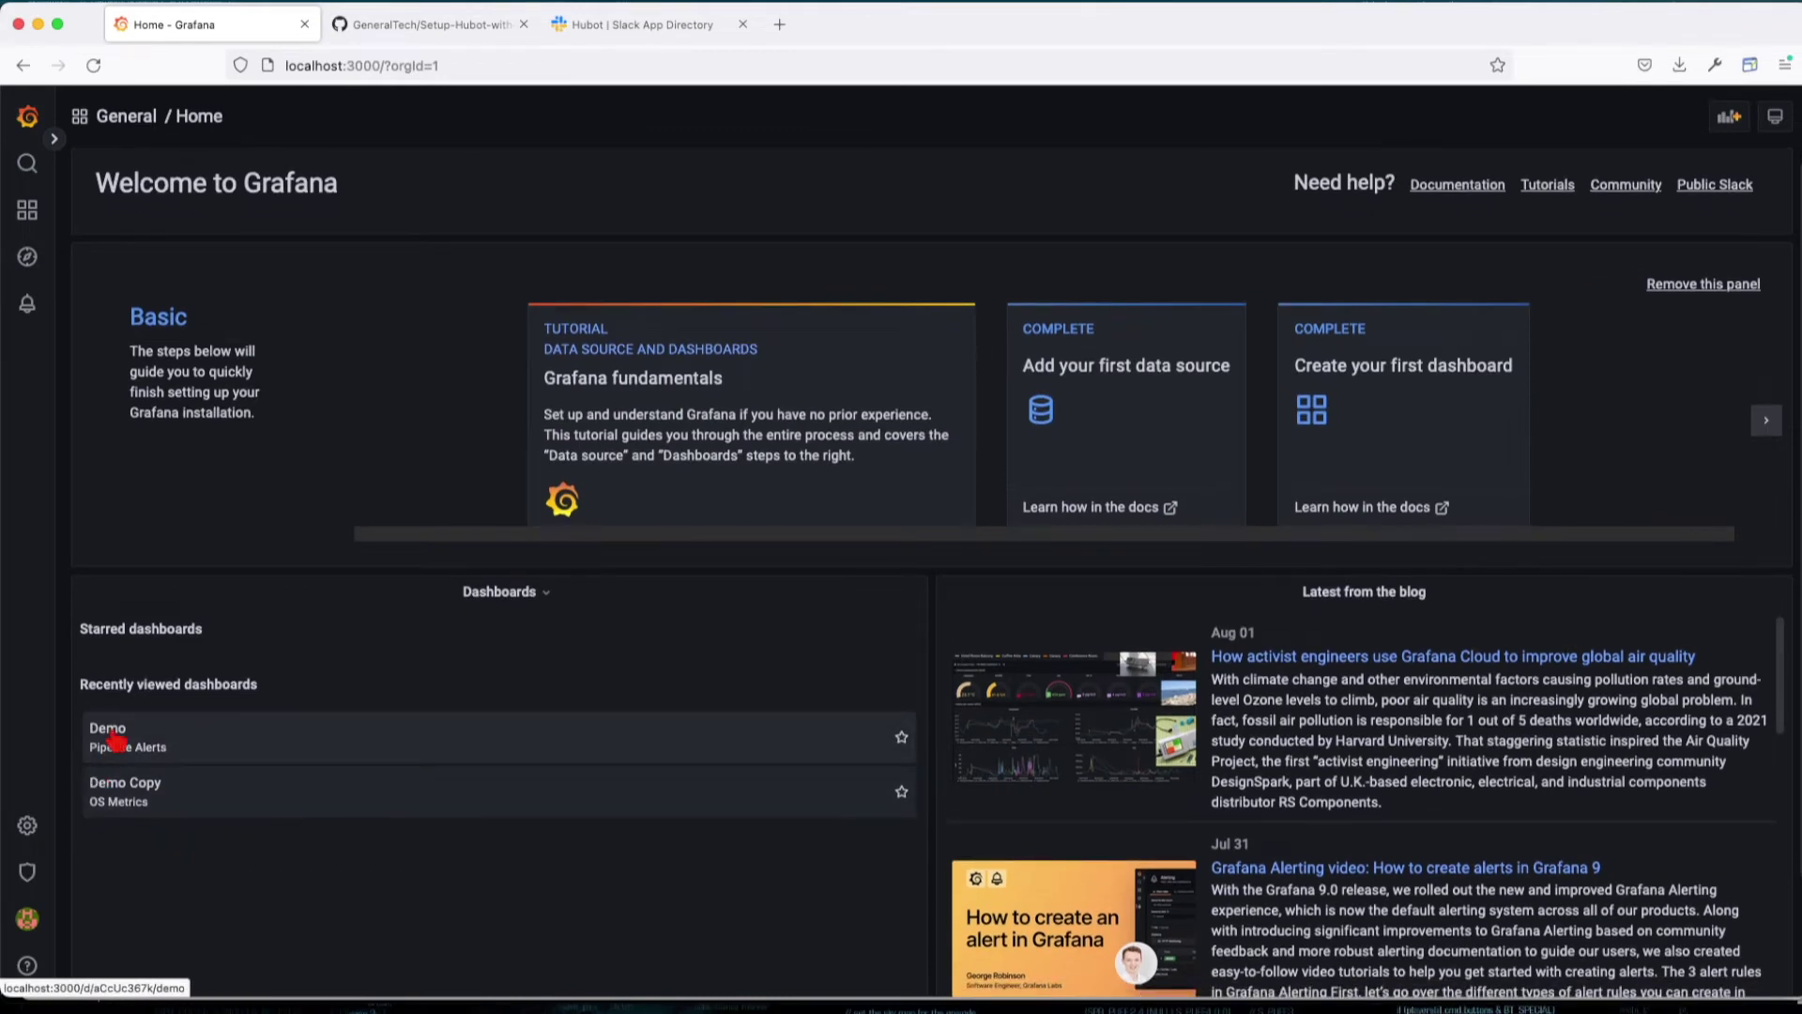
pyautogui.click(114, 737)
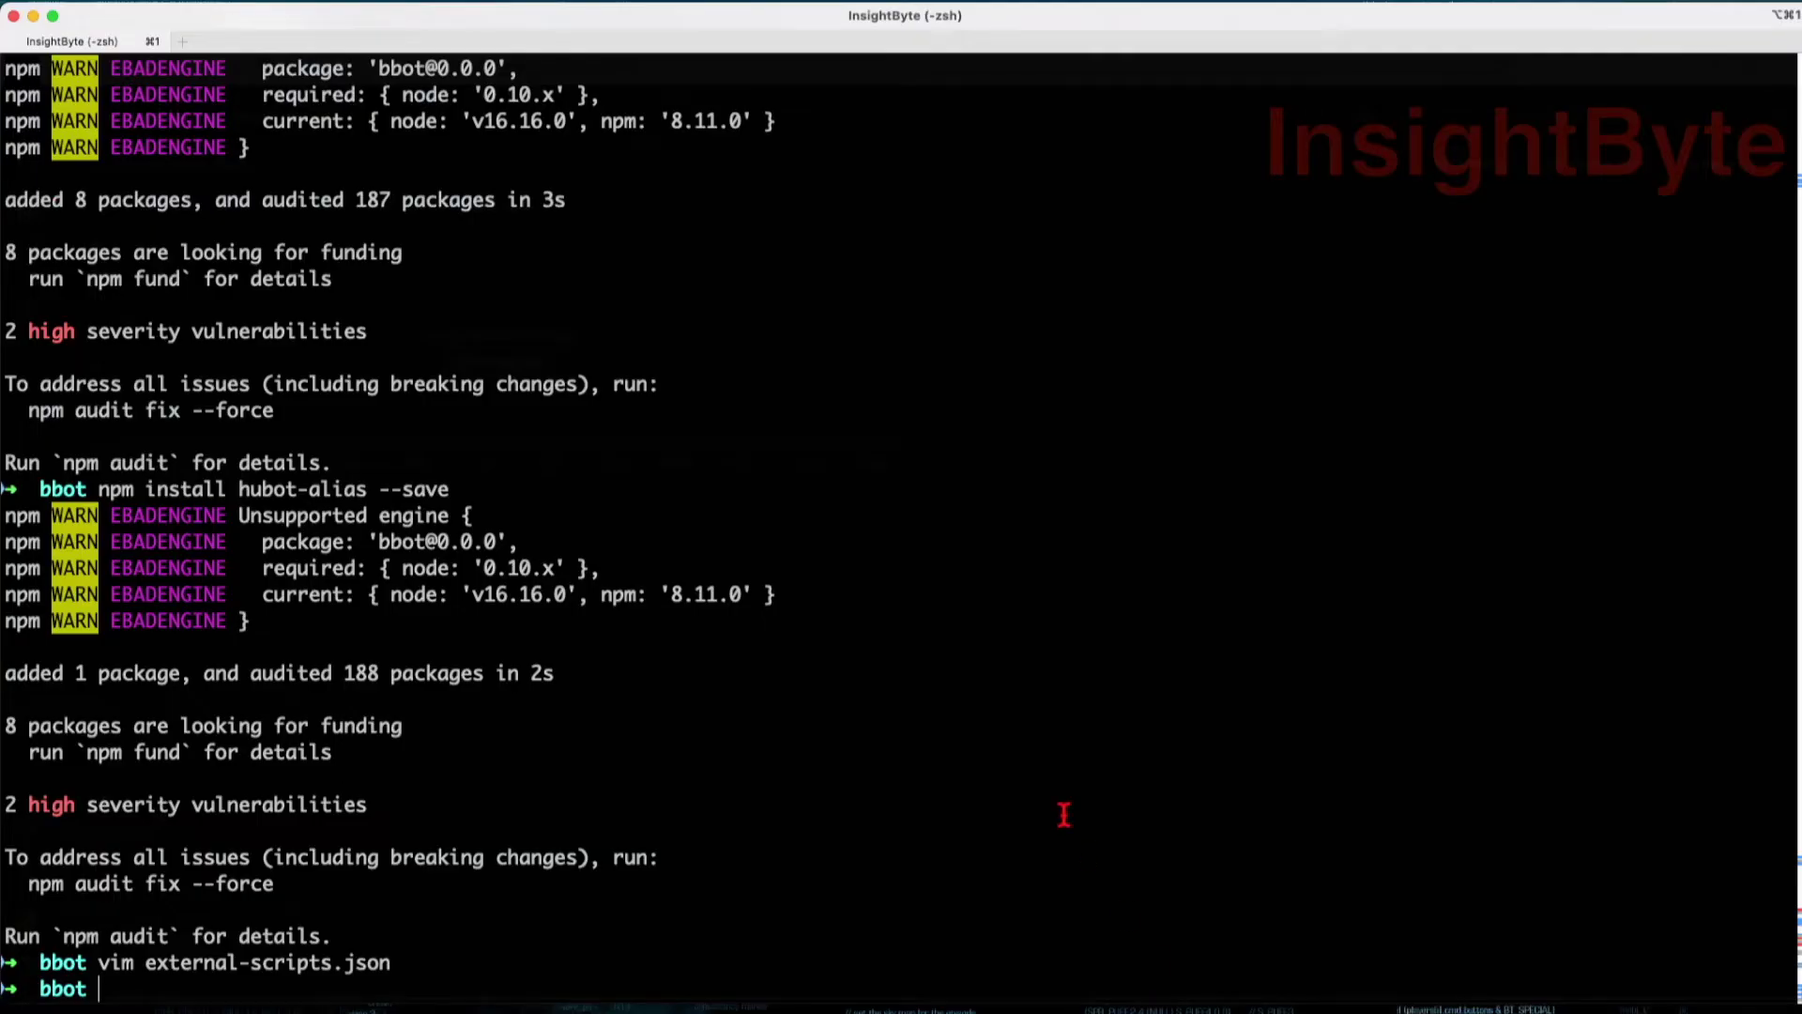
# - Run the four HUBOT exports: Slack token, Grafana host, Grafana API key, HUBOT_LOG_LEVEL=debug
pyautogui.press('Return')
pyautogui.press('Return')
pyautogui.press('Return')
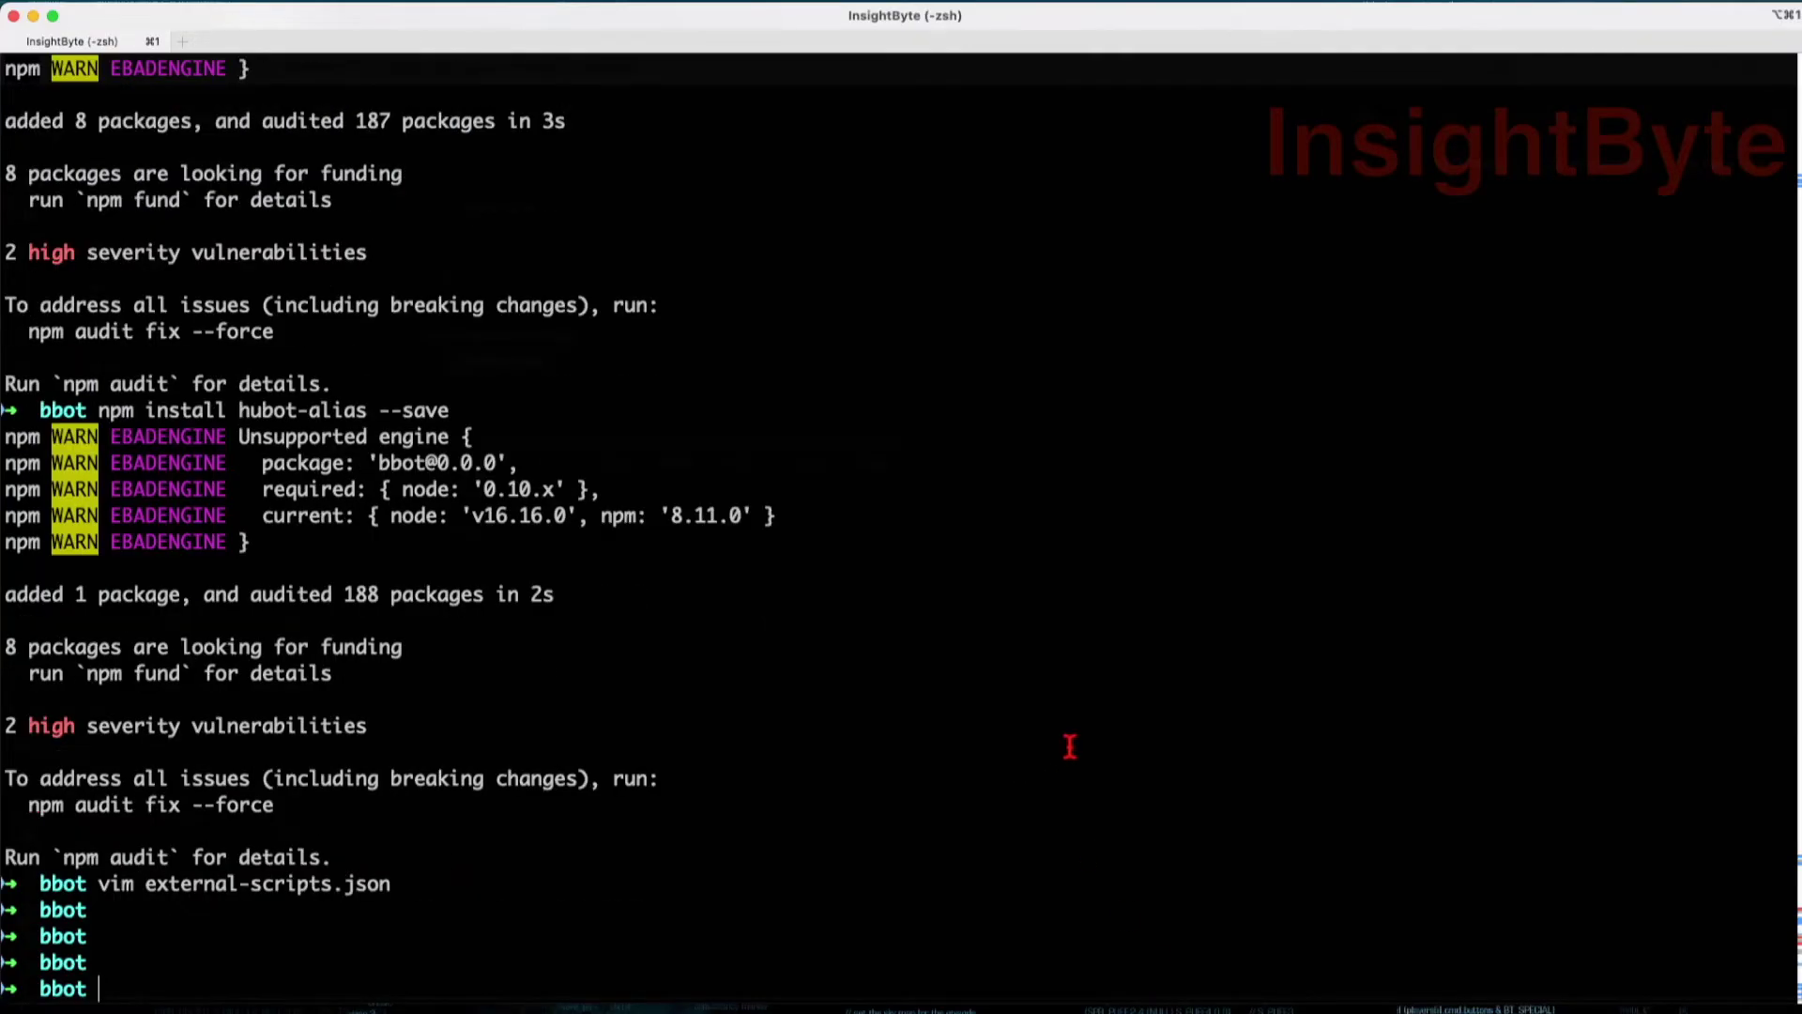
pyautogui.press('super+v')
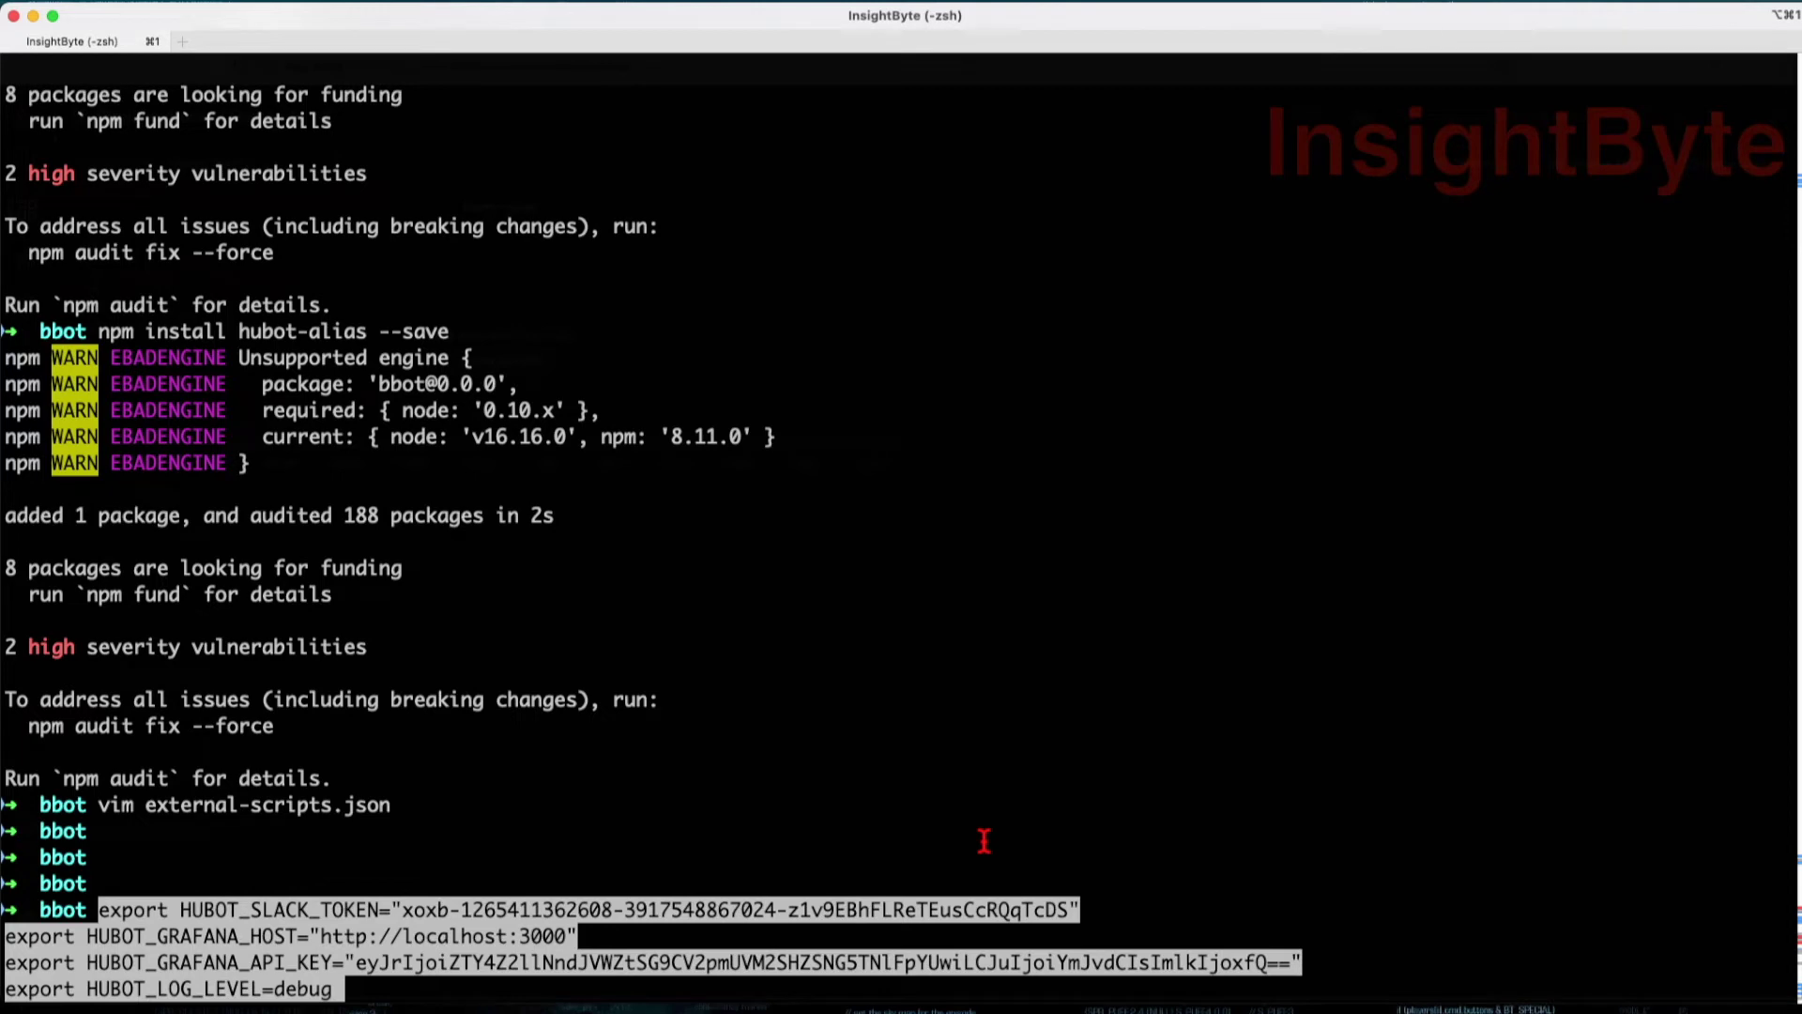
pyautogui.doubleClick(225, 910)
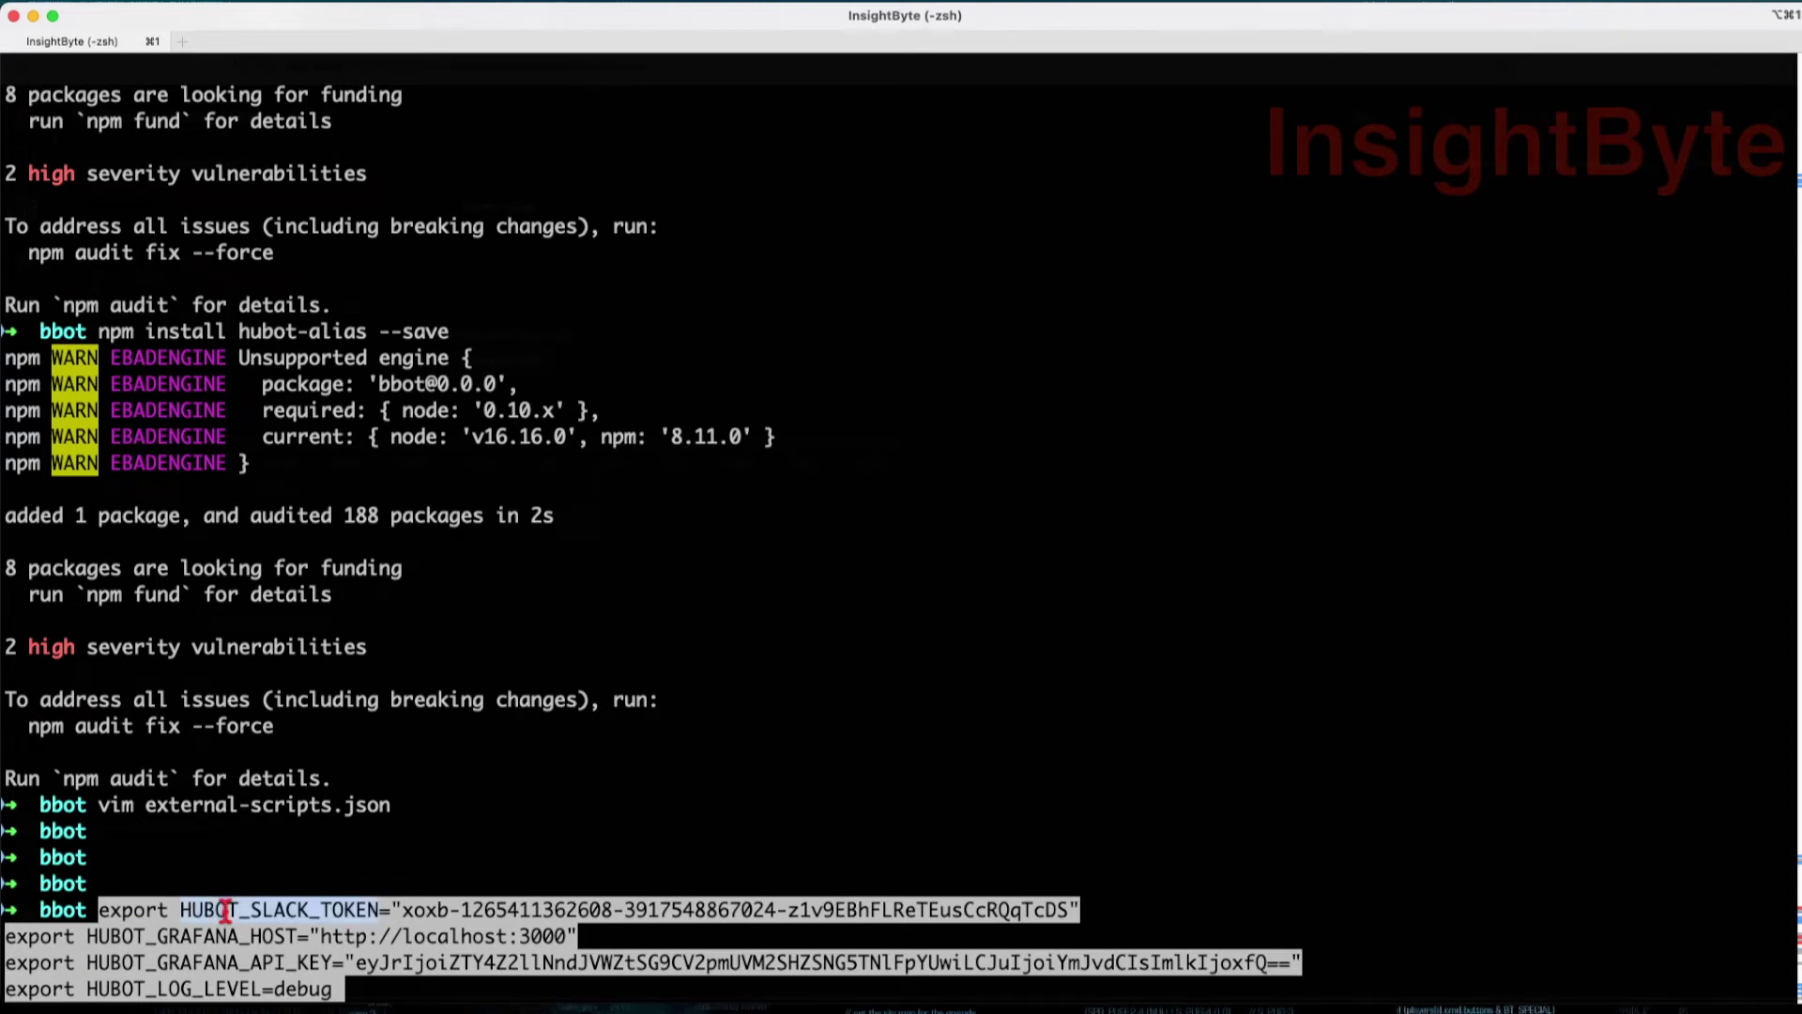
pyautogui.doubleClick(191, 932)
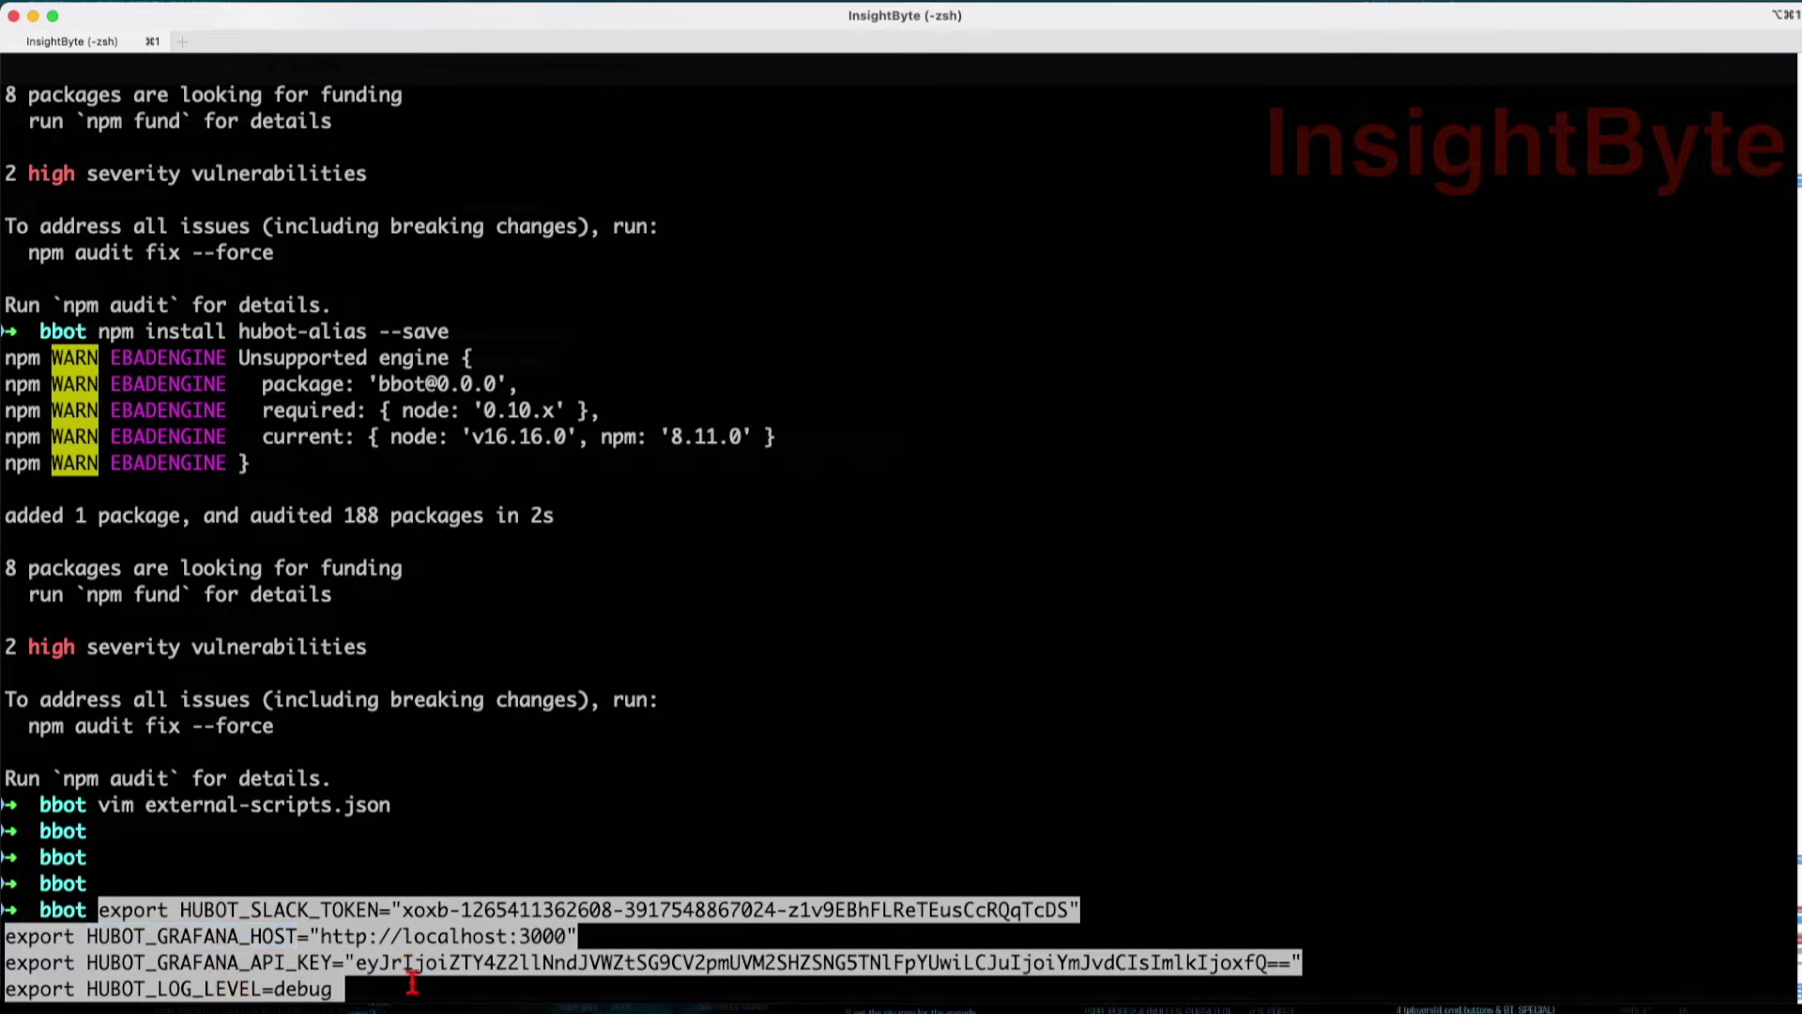
pyautogui.press('Return')
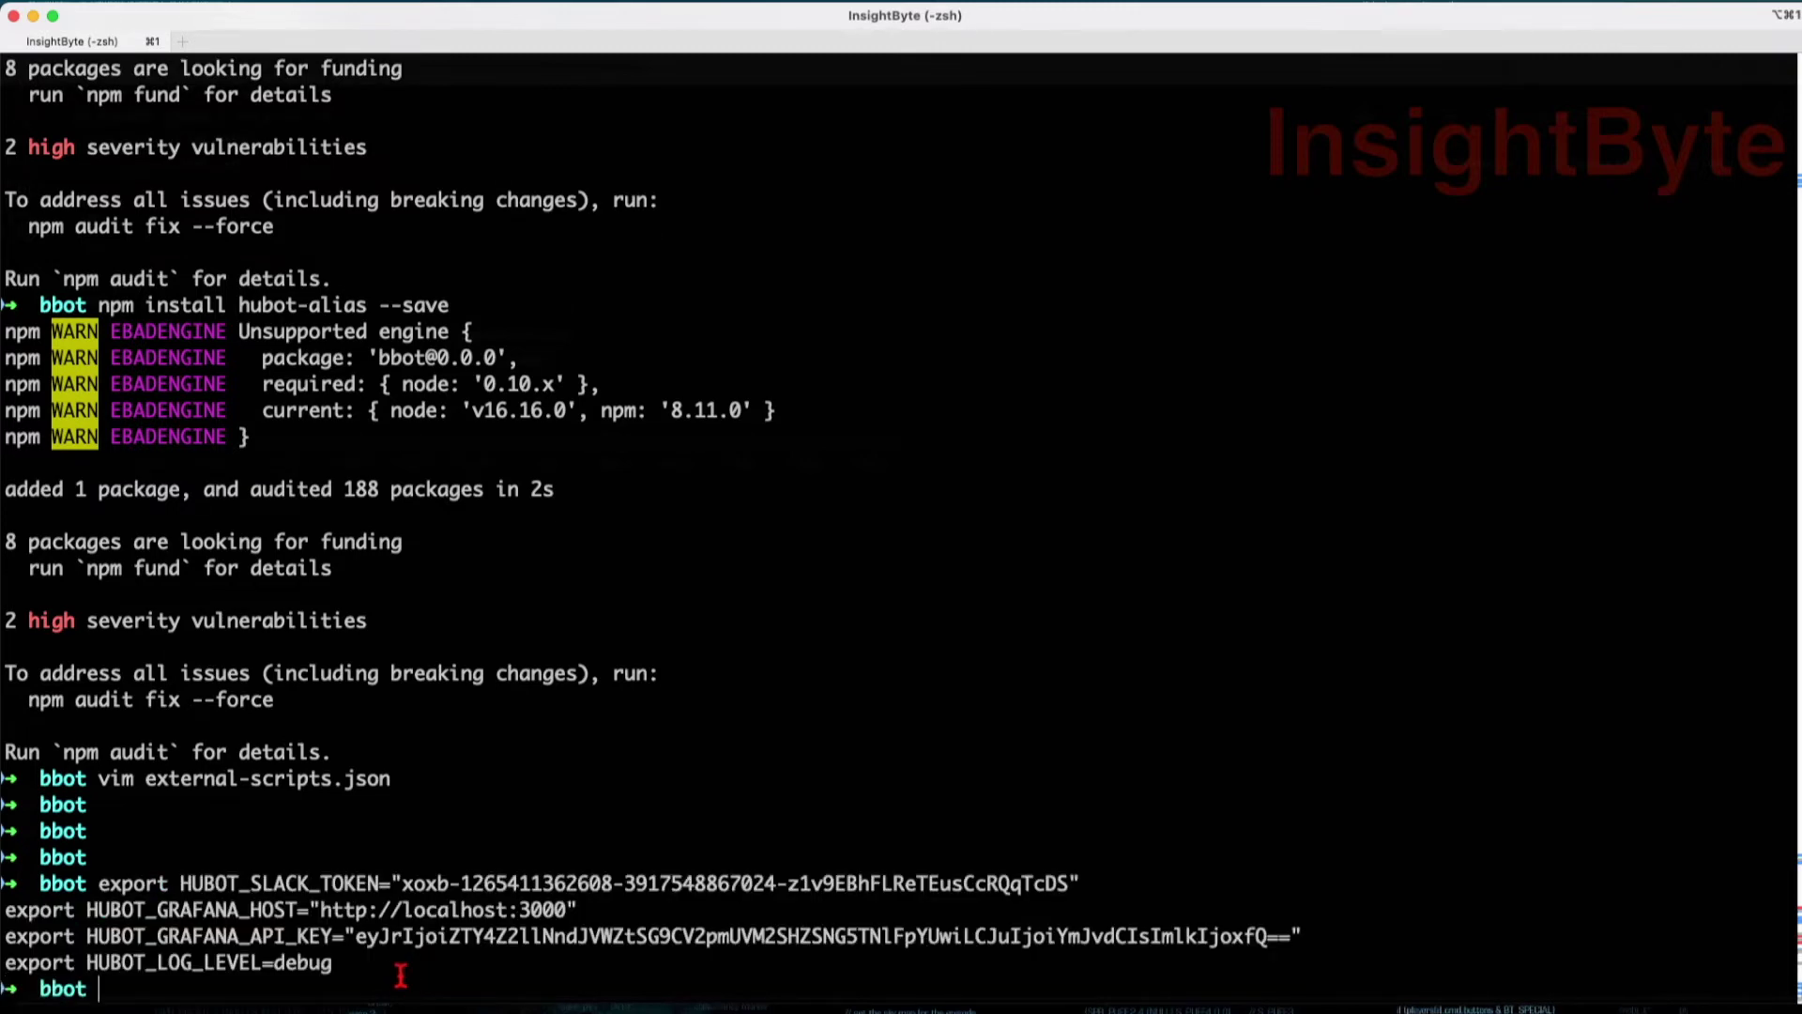
pyautogui.moveTo(394, 976); pyautogui.dragTo(82, 890)
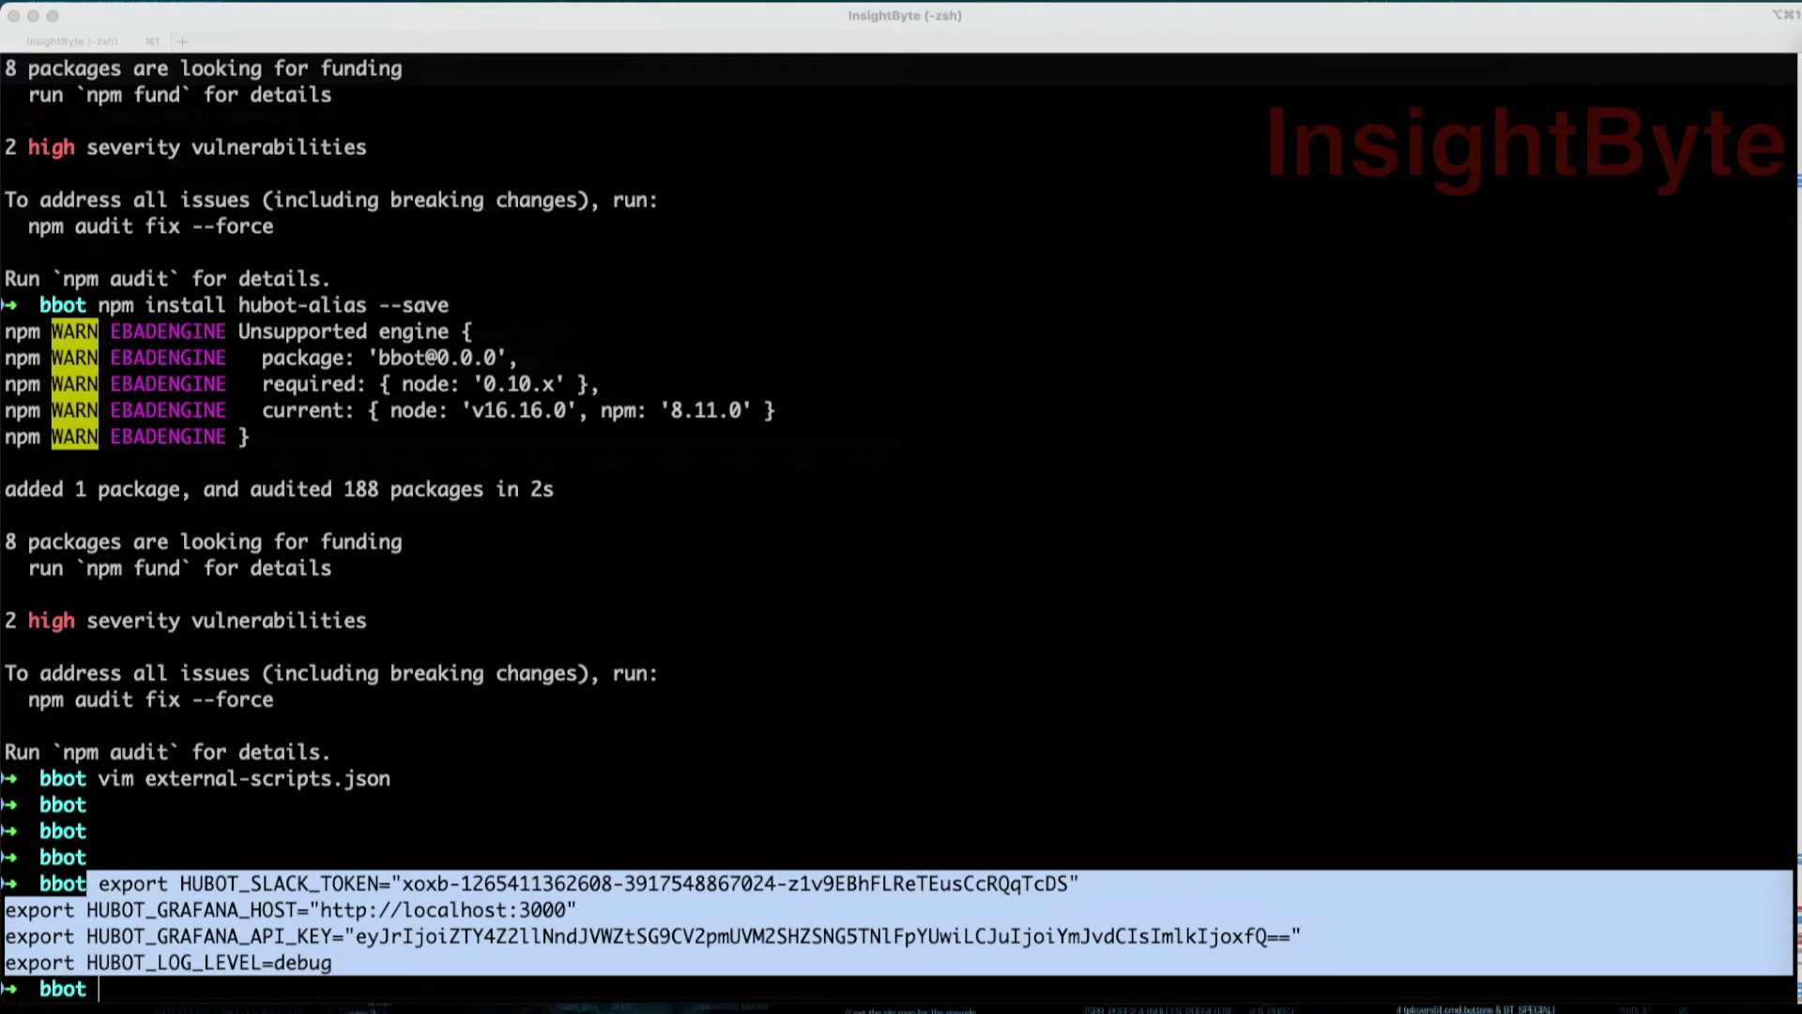
# - Launch bbot with './bin/hubot --adapter slack' so its log shows hubot-grafana and hubot-alias loading
pyautogui.click(756, 915)
pyautogui.write('./bin/hubot --adapter slack')
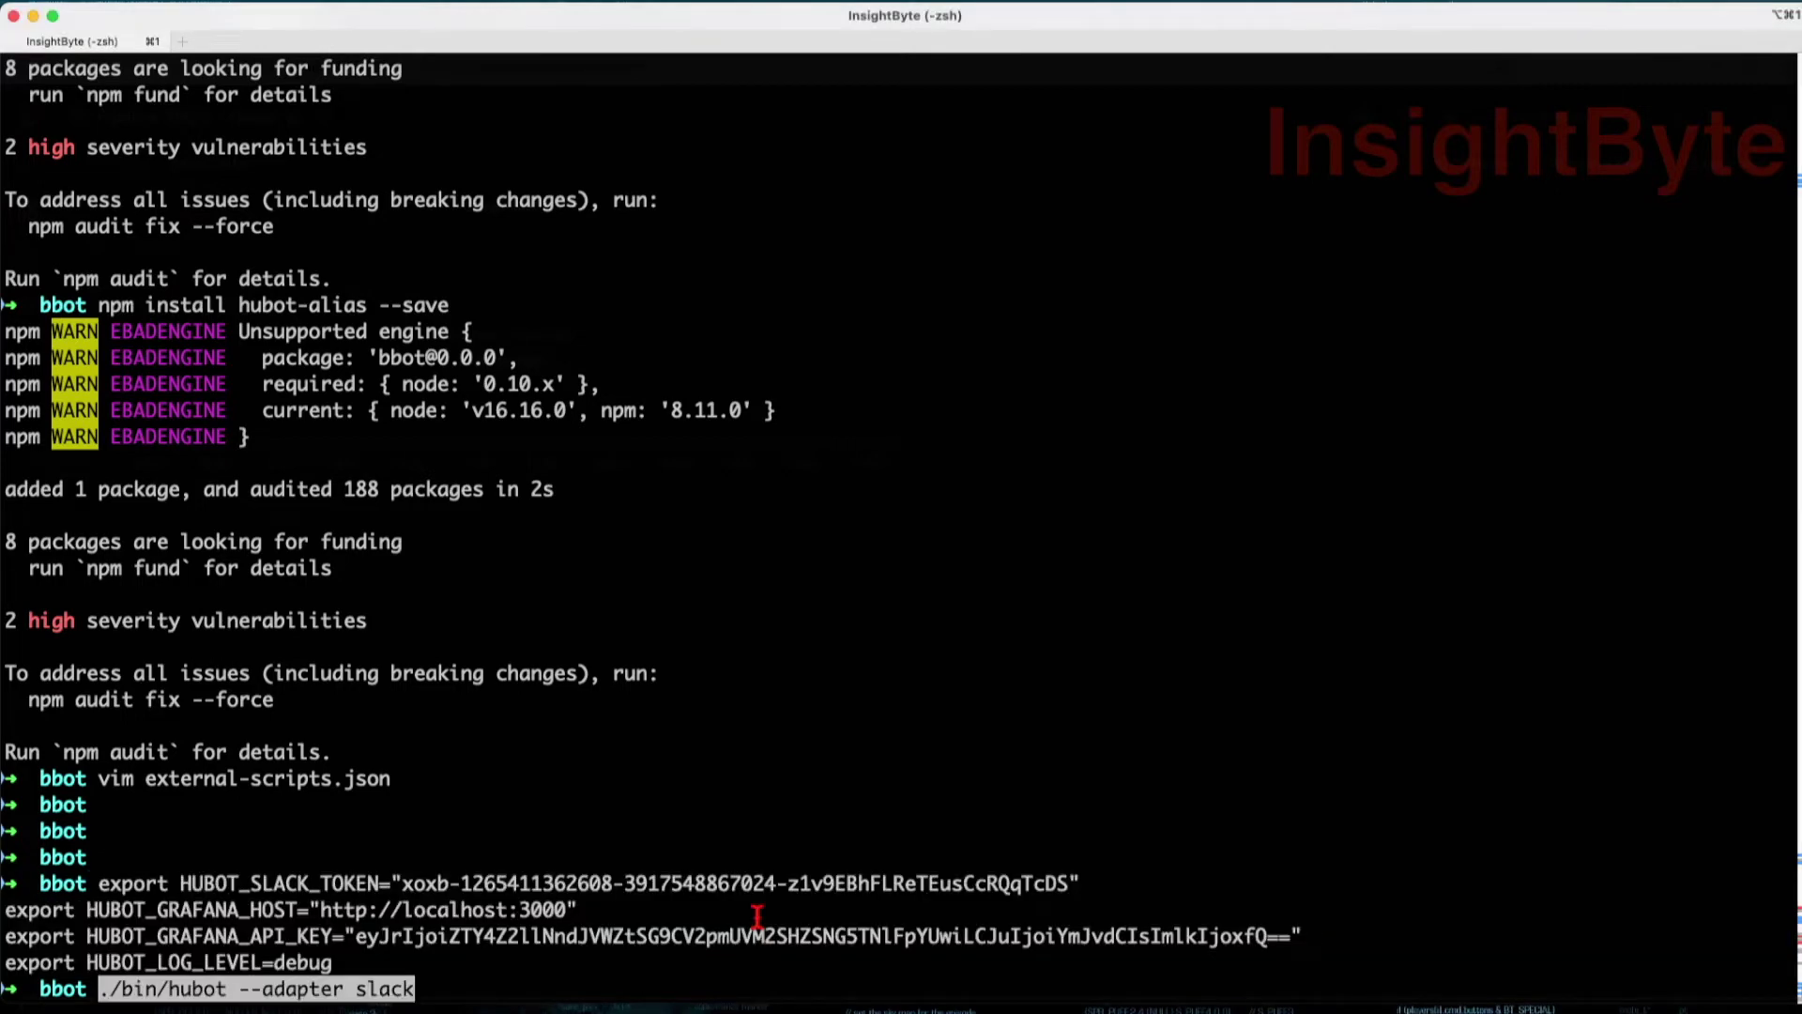
pyautogui.press('Return')
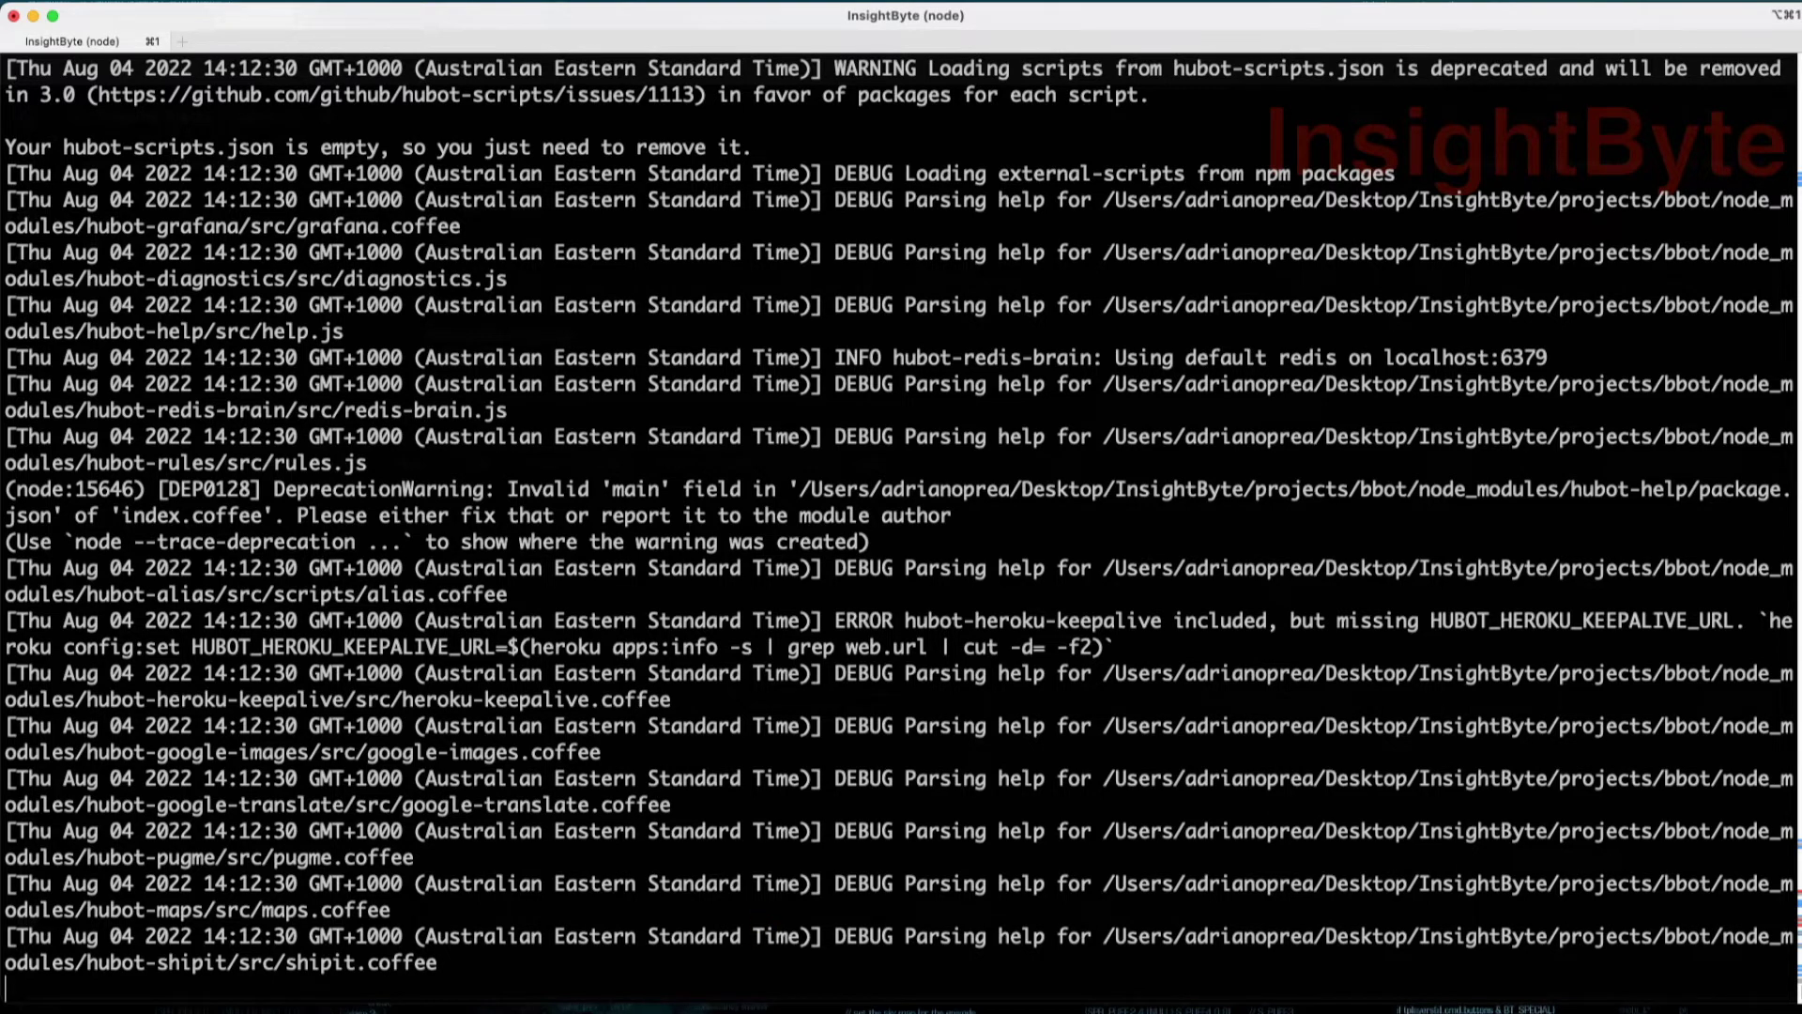
pyautogui.press('super+Tab')
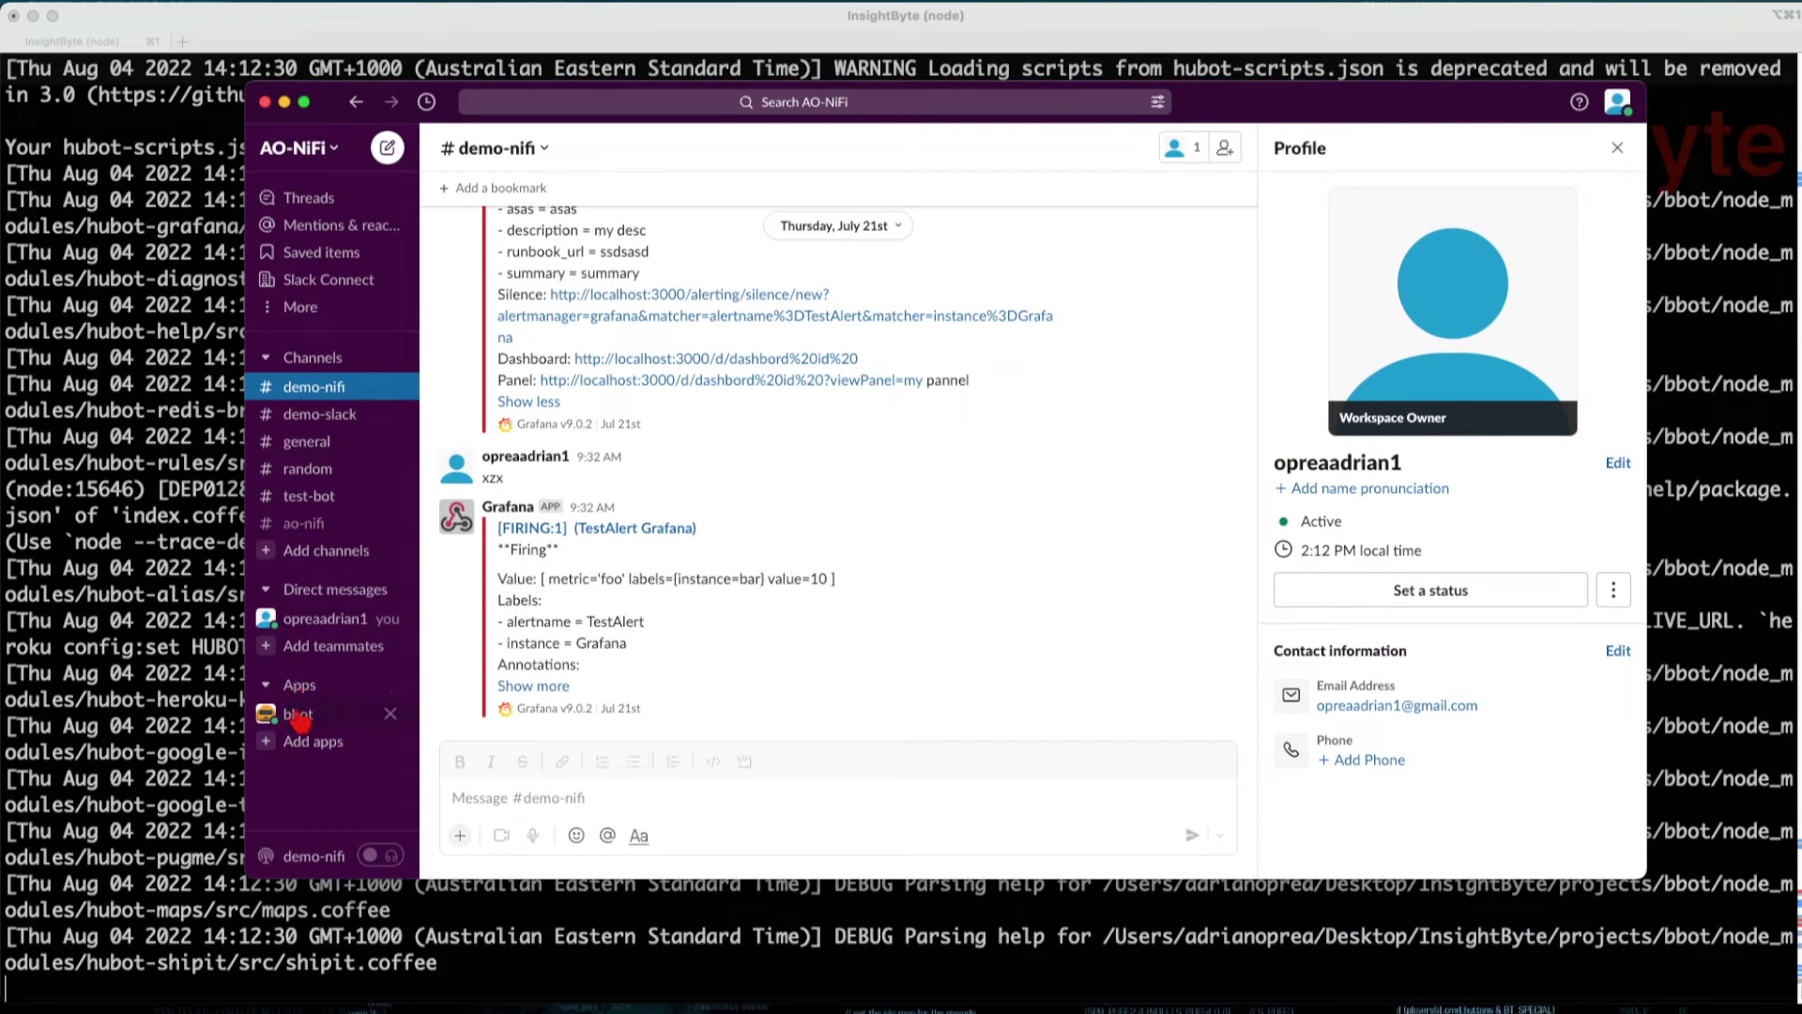
# - Send bbot a help request in its direct message and scroll up through the reply
pyautogui.click(300, 717)
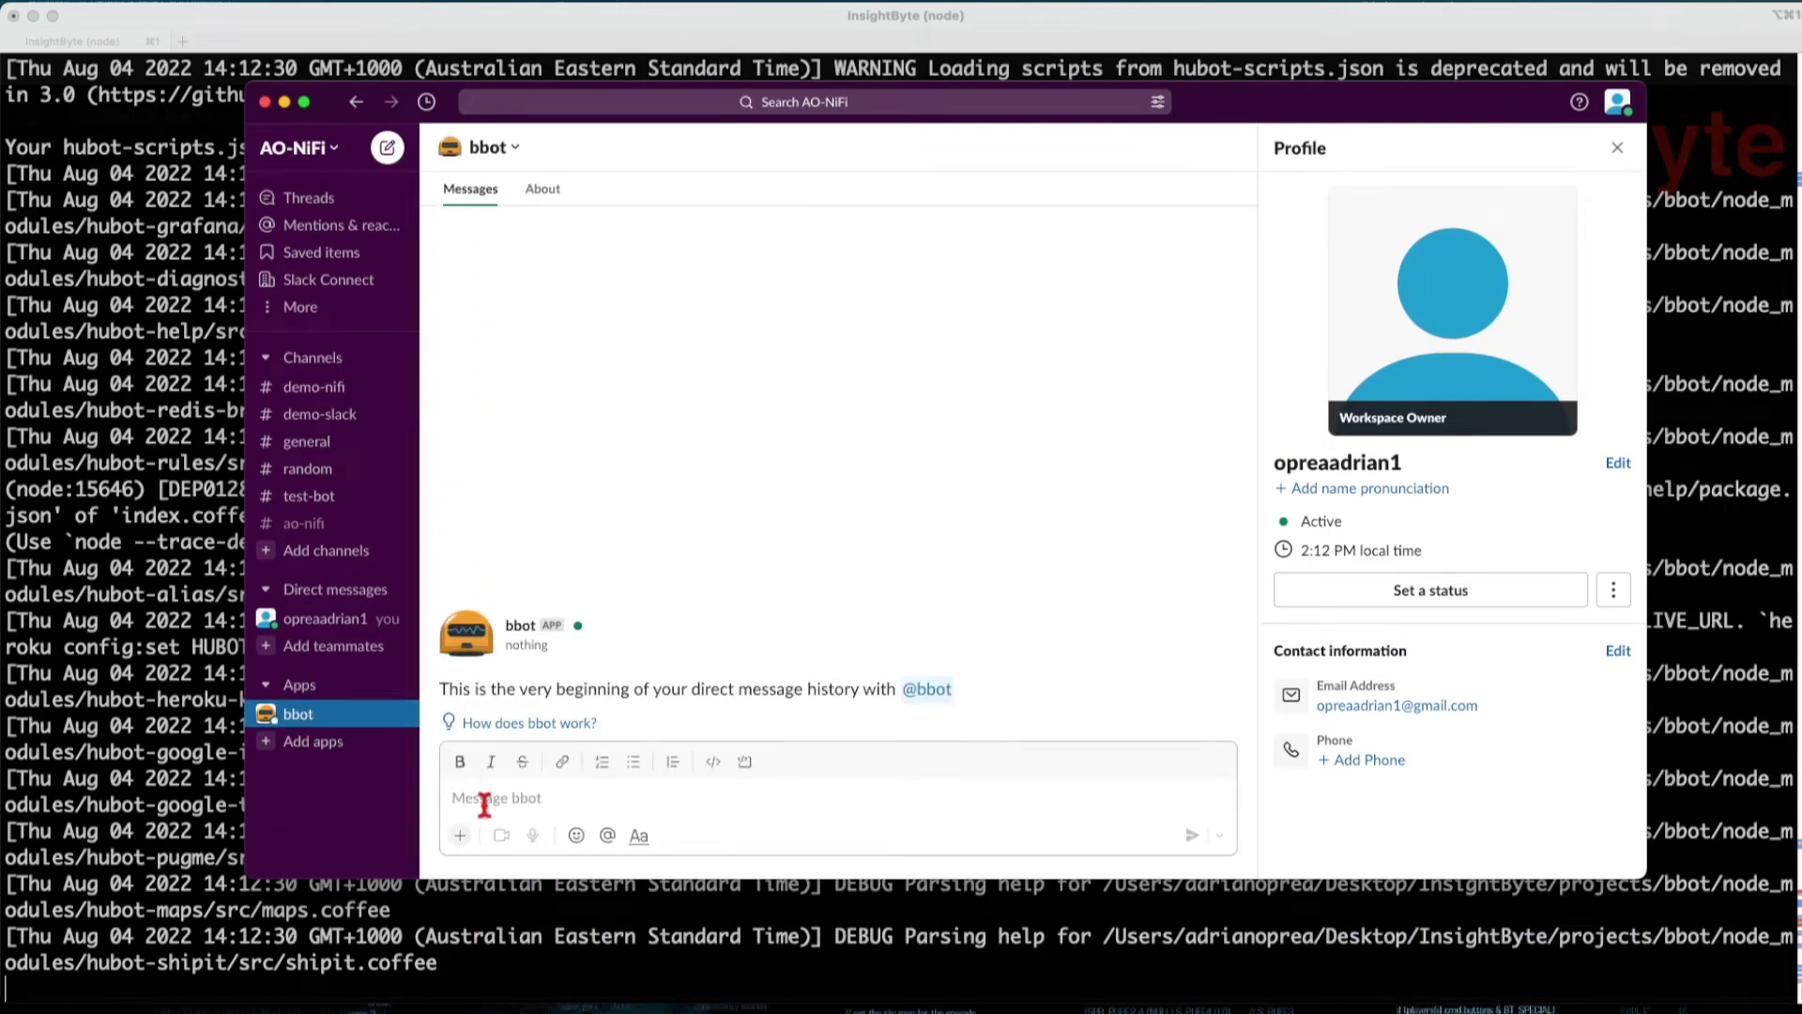
pyautogui.write('@bbot')
pyautogui.press('Return')
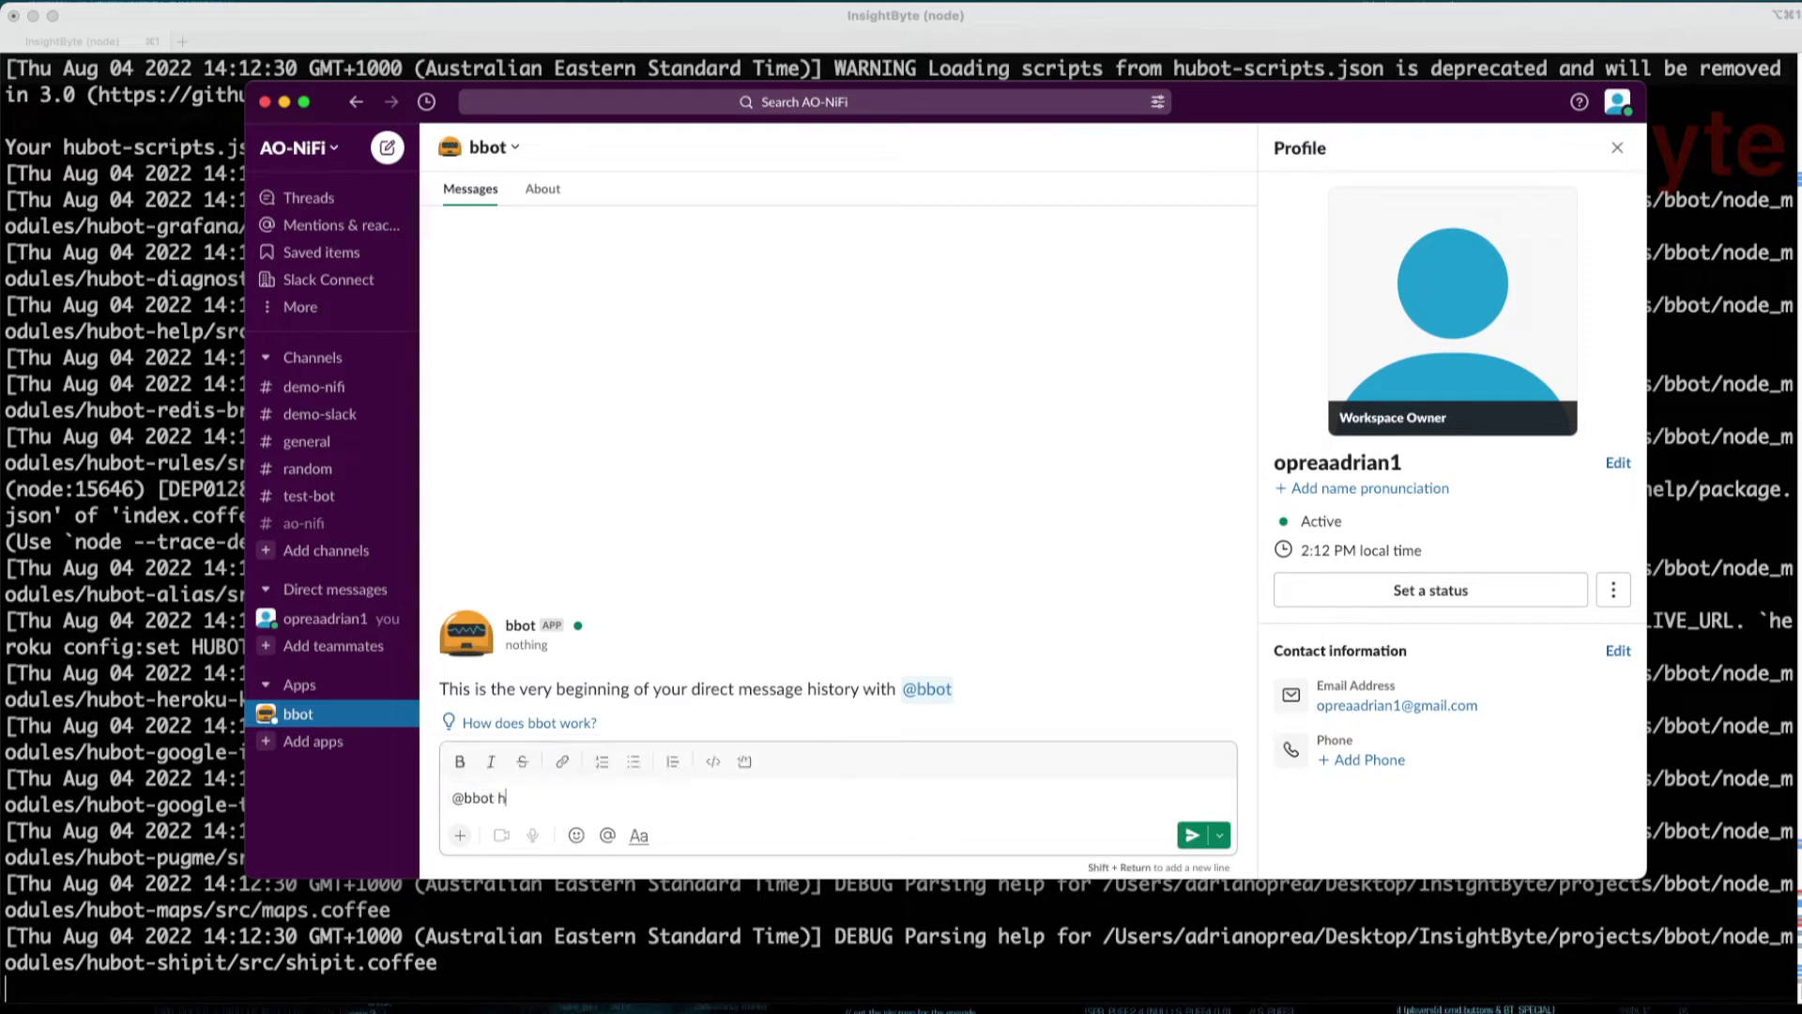
pyautogui.write('hw')
pyautogui.press('Return')
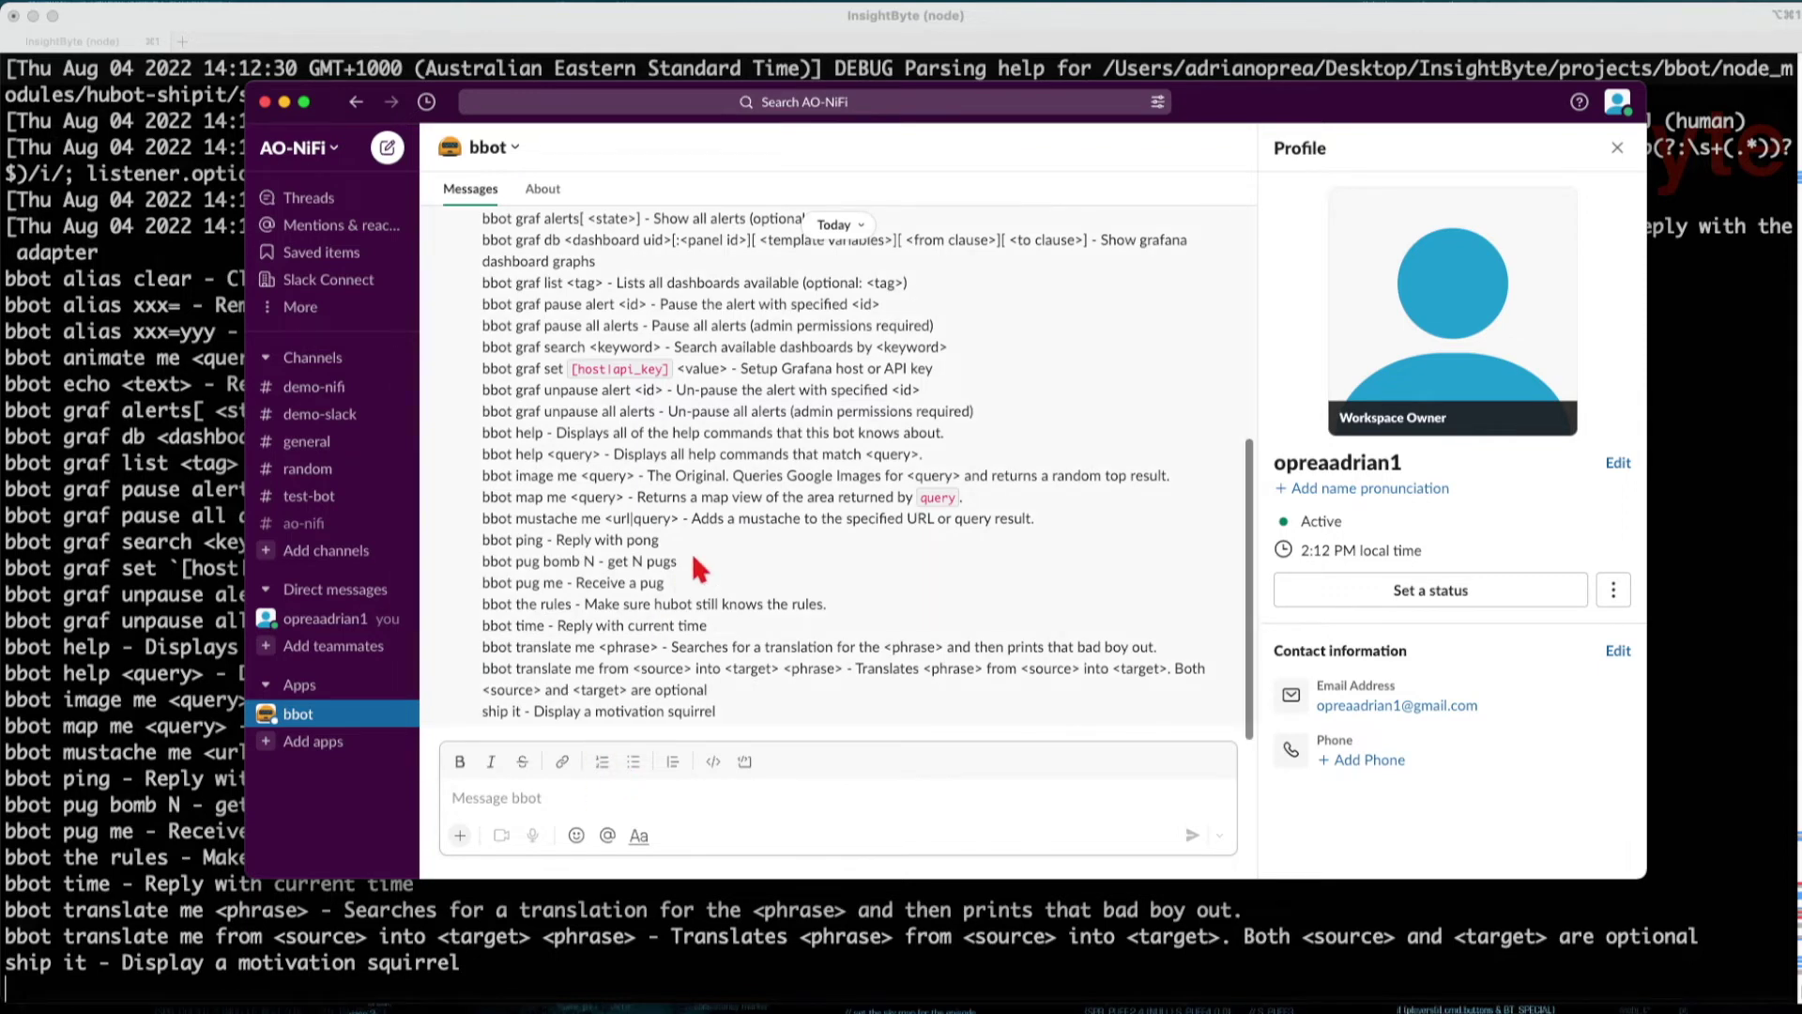
pyautogui.scroll(5, 691, 552)
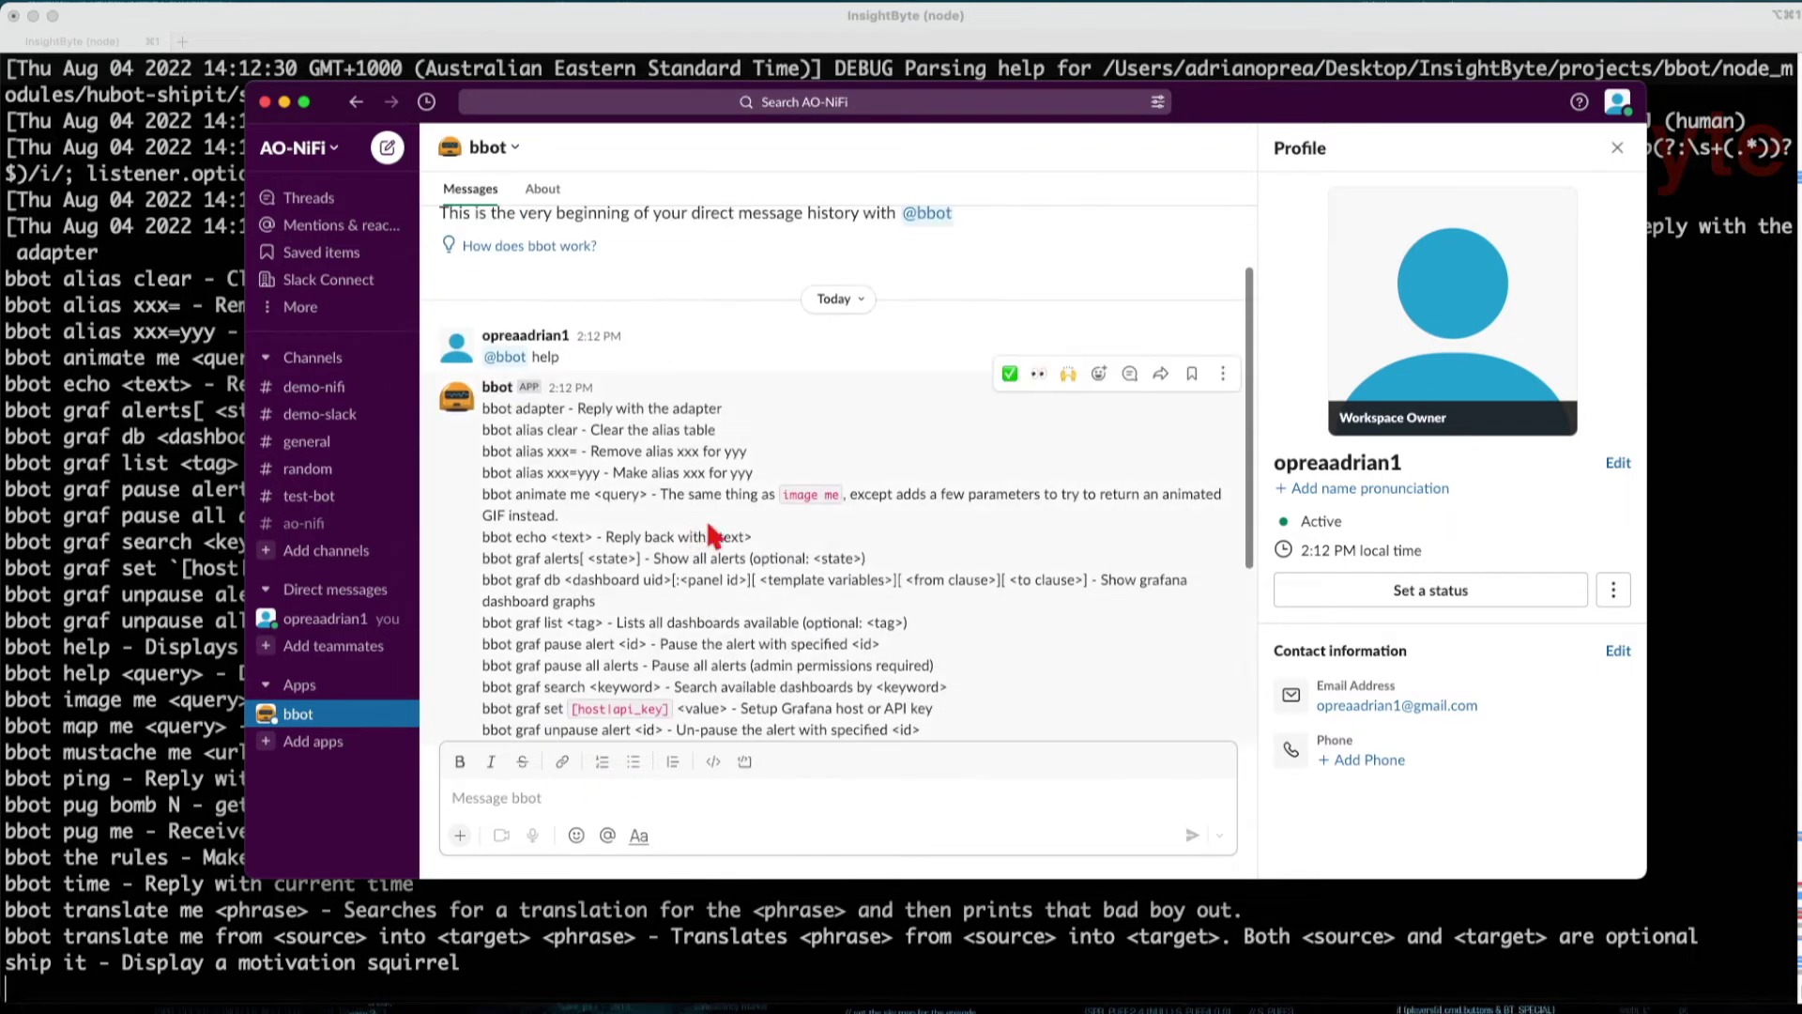
# - Stop the running Hubot with Ctrl+C and restart it with the Slack adapter
pyautogui.click(327, 552)
pyautogui.click(314, 523)
pyautogui.click(315, 522)
pyautogui.click(183, 862)
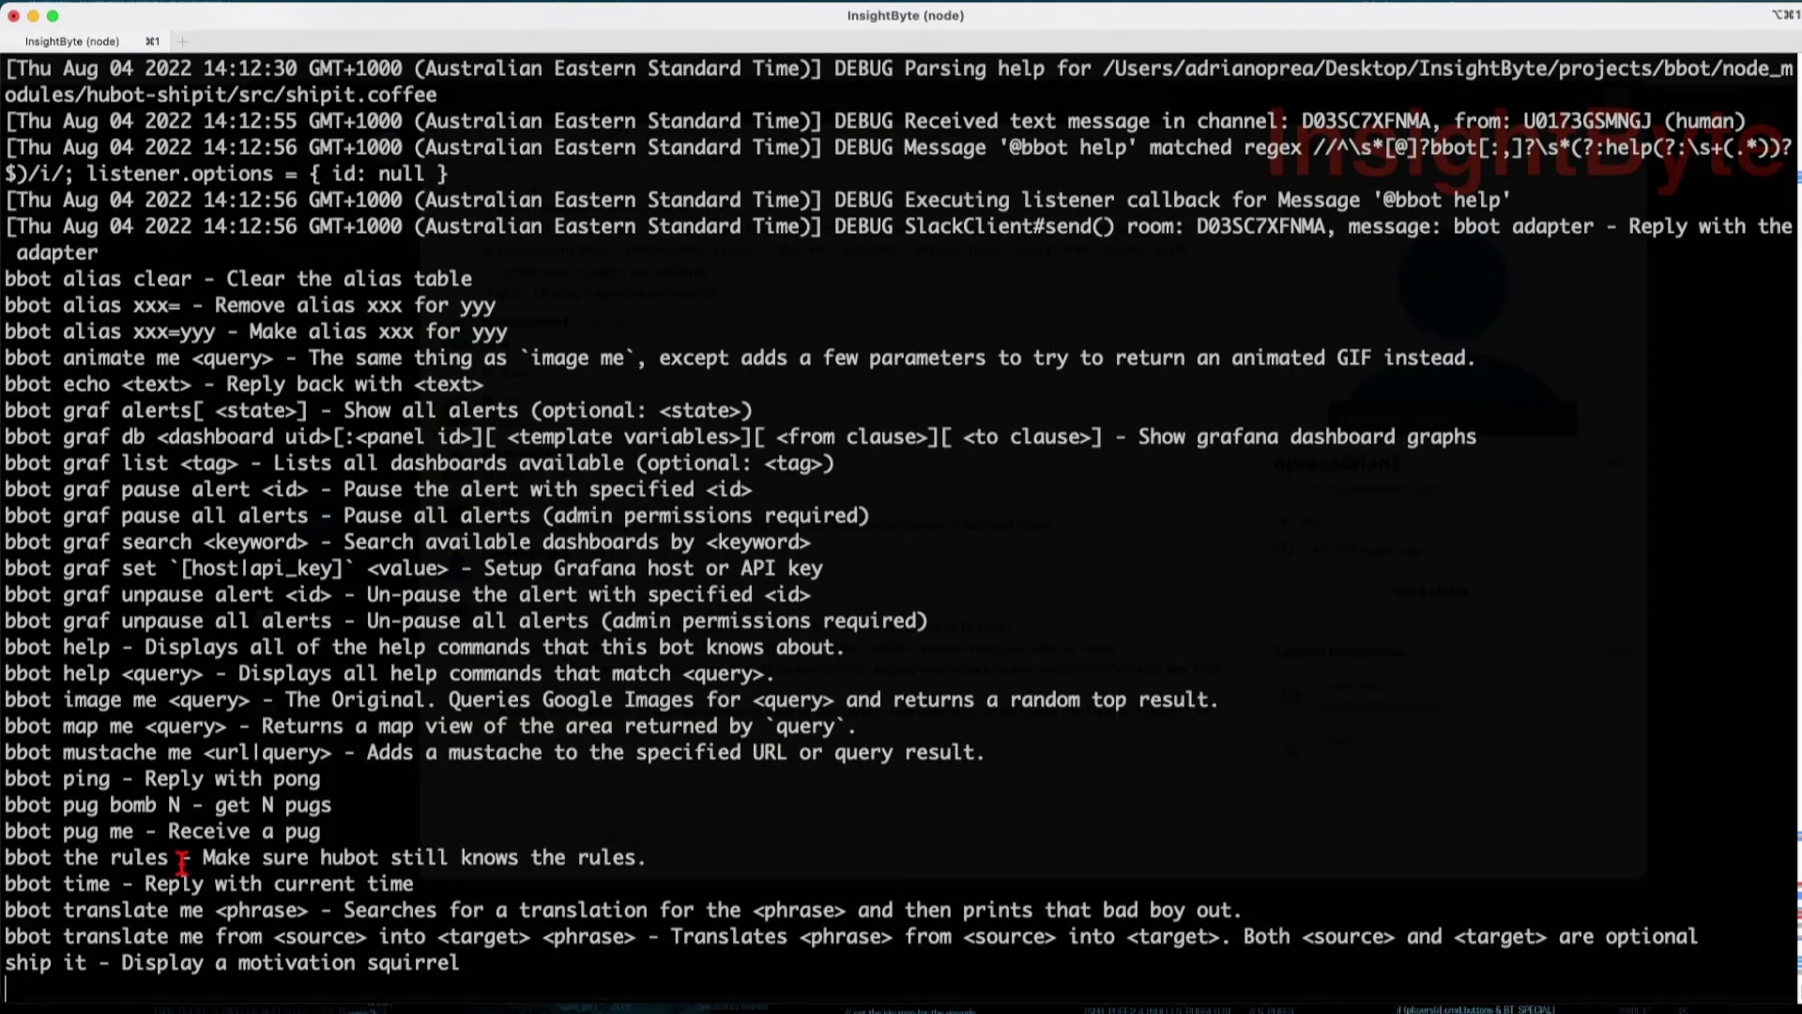
pyautogui.hotkey('ctrl', 'c')
pyautogui.press('super+Tab')
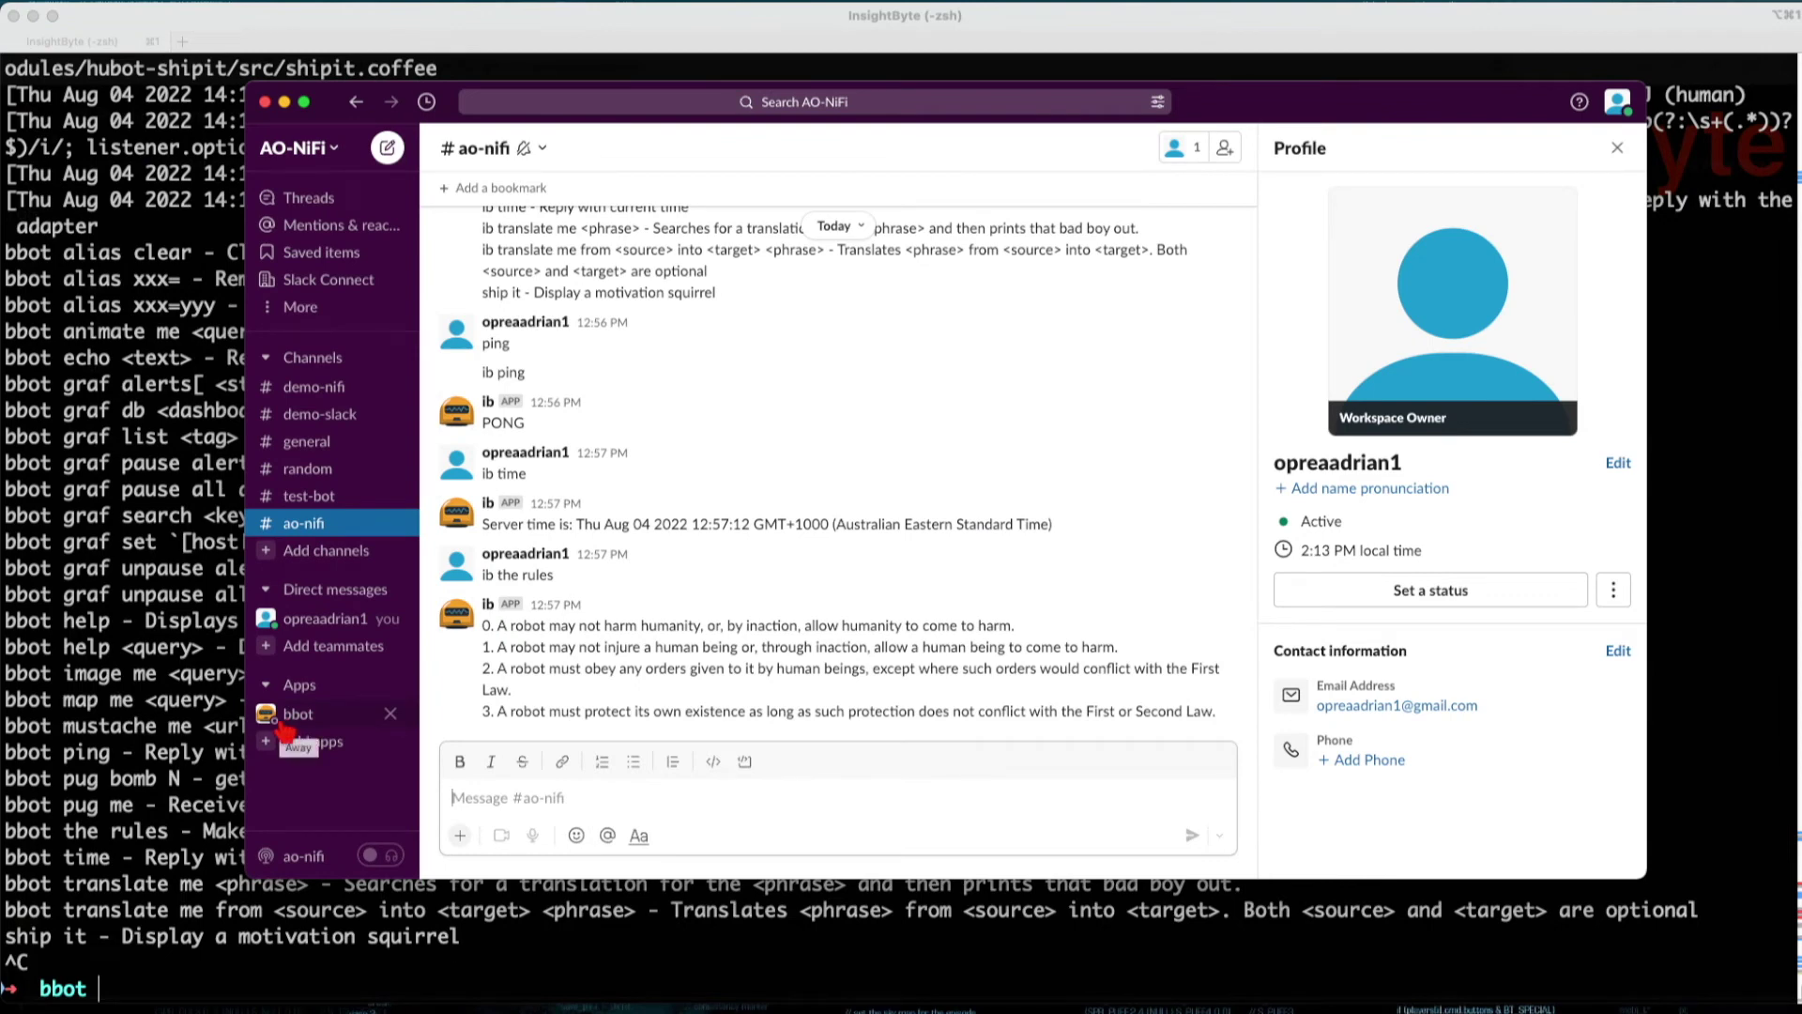
pyautogui.press('super+Tab')
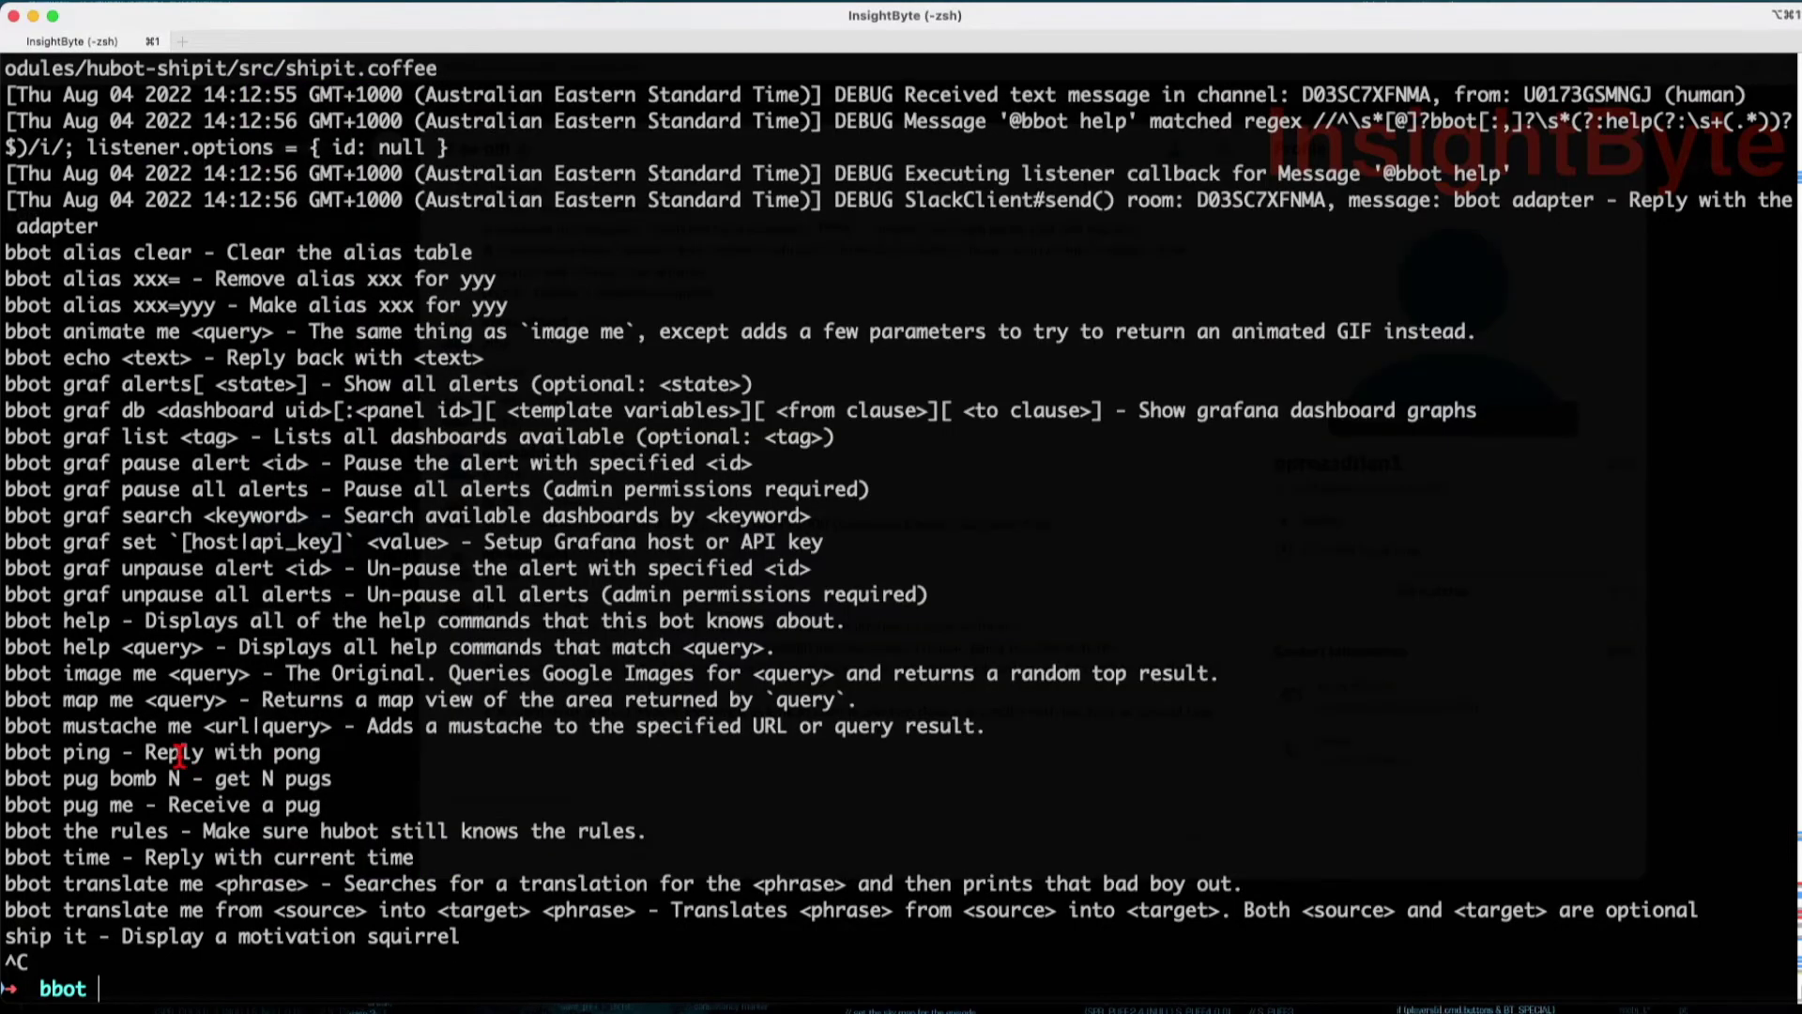
pyautogui.press('Up')
pyautogui.press('Return')
pyautogui.press('super+Tab')
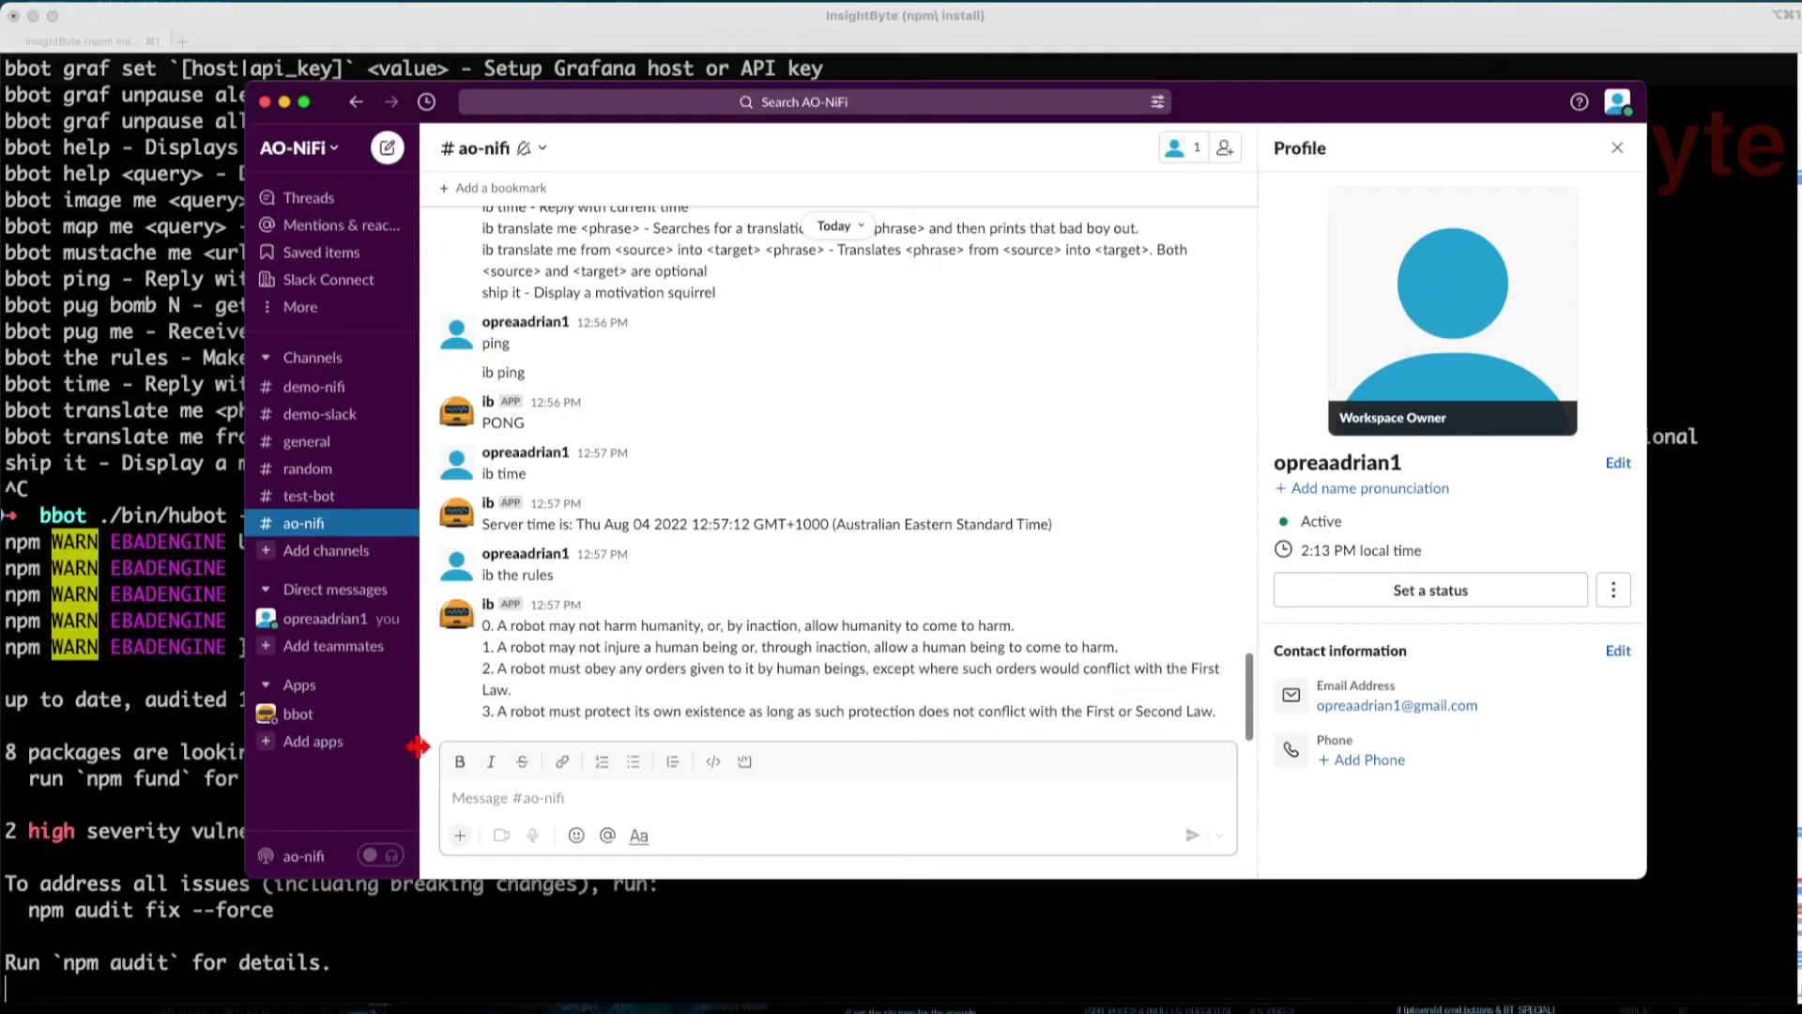
pyautogui.click(319, 714)
pyautogui.click(601, 795)
pyautogui.write('@bbot graf list')
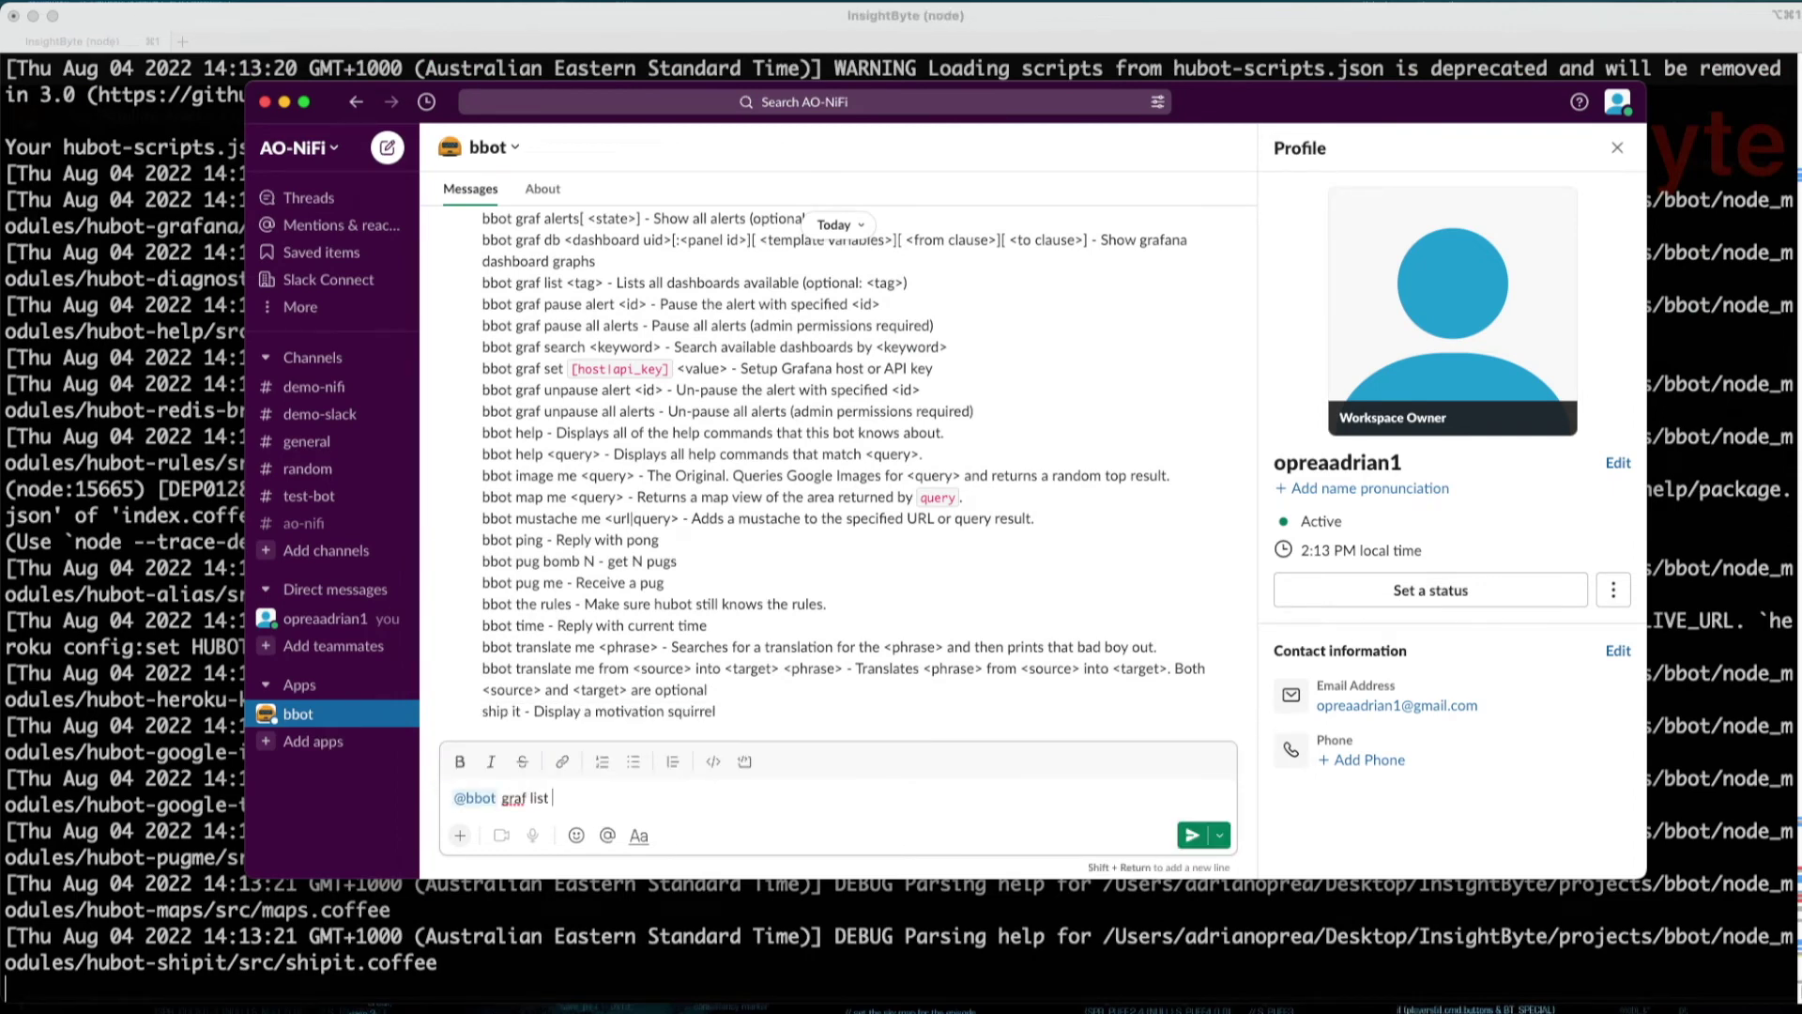
pyautogui.press('Return')
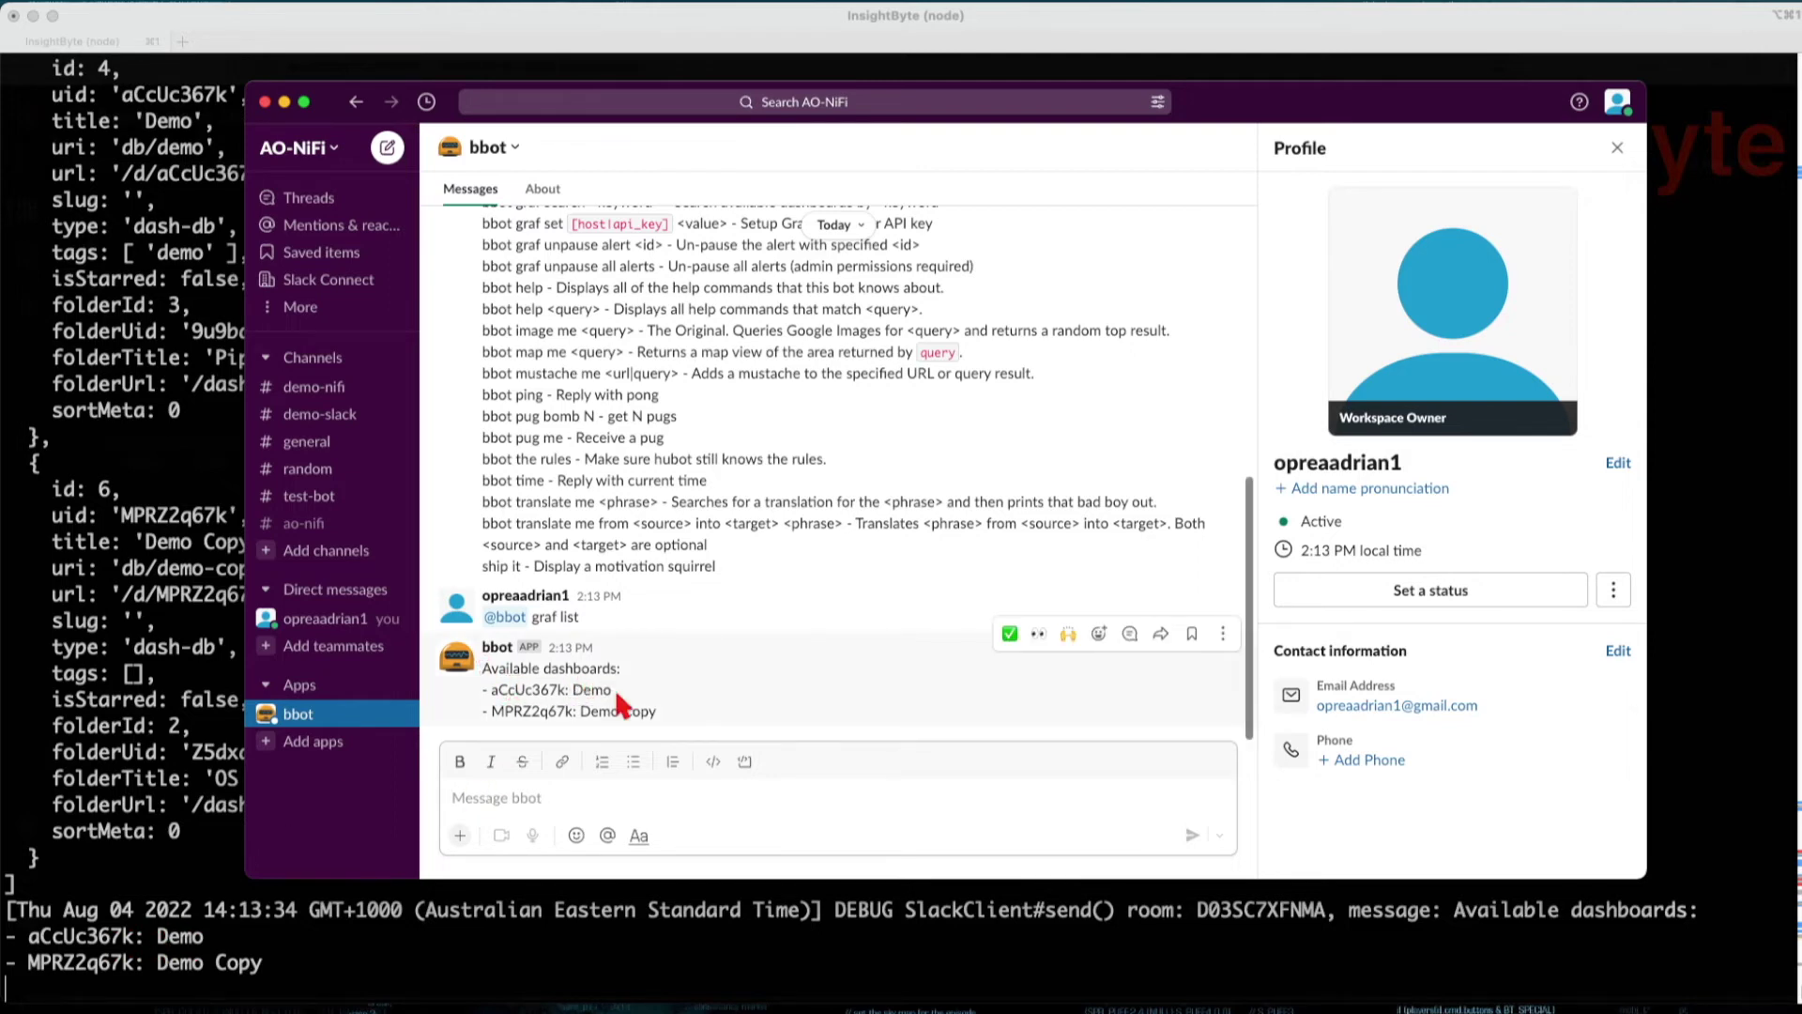
# - Select the Demo dashboard id aCcUc367k in bbot's dashboard list
pyautogui.click(575, 689)
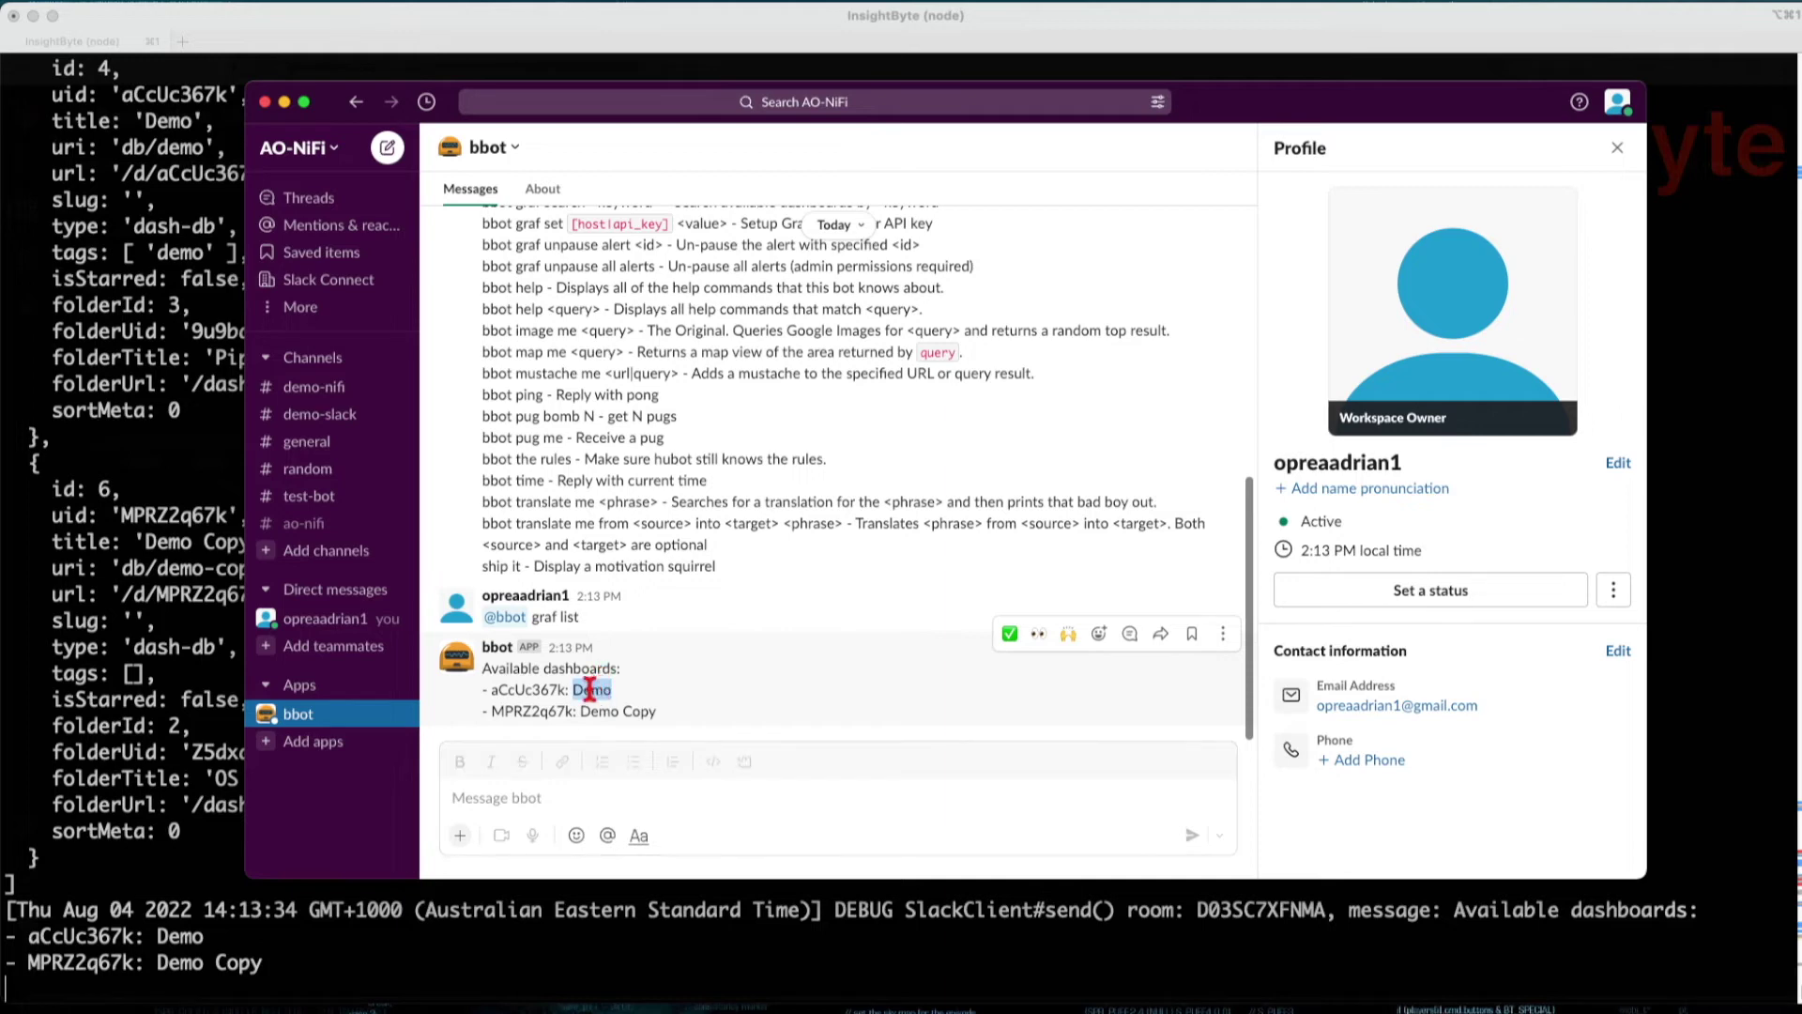
pyautogui.doubleClick(528, 689)
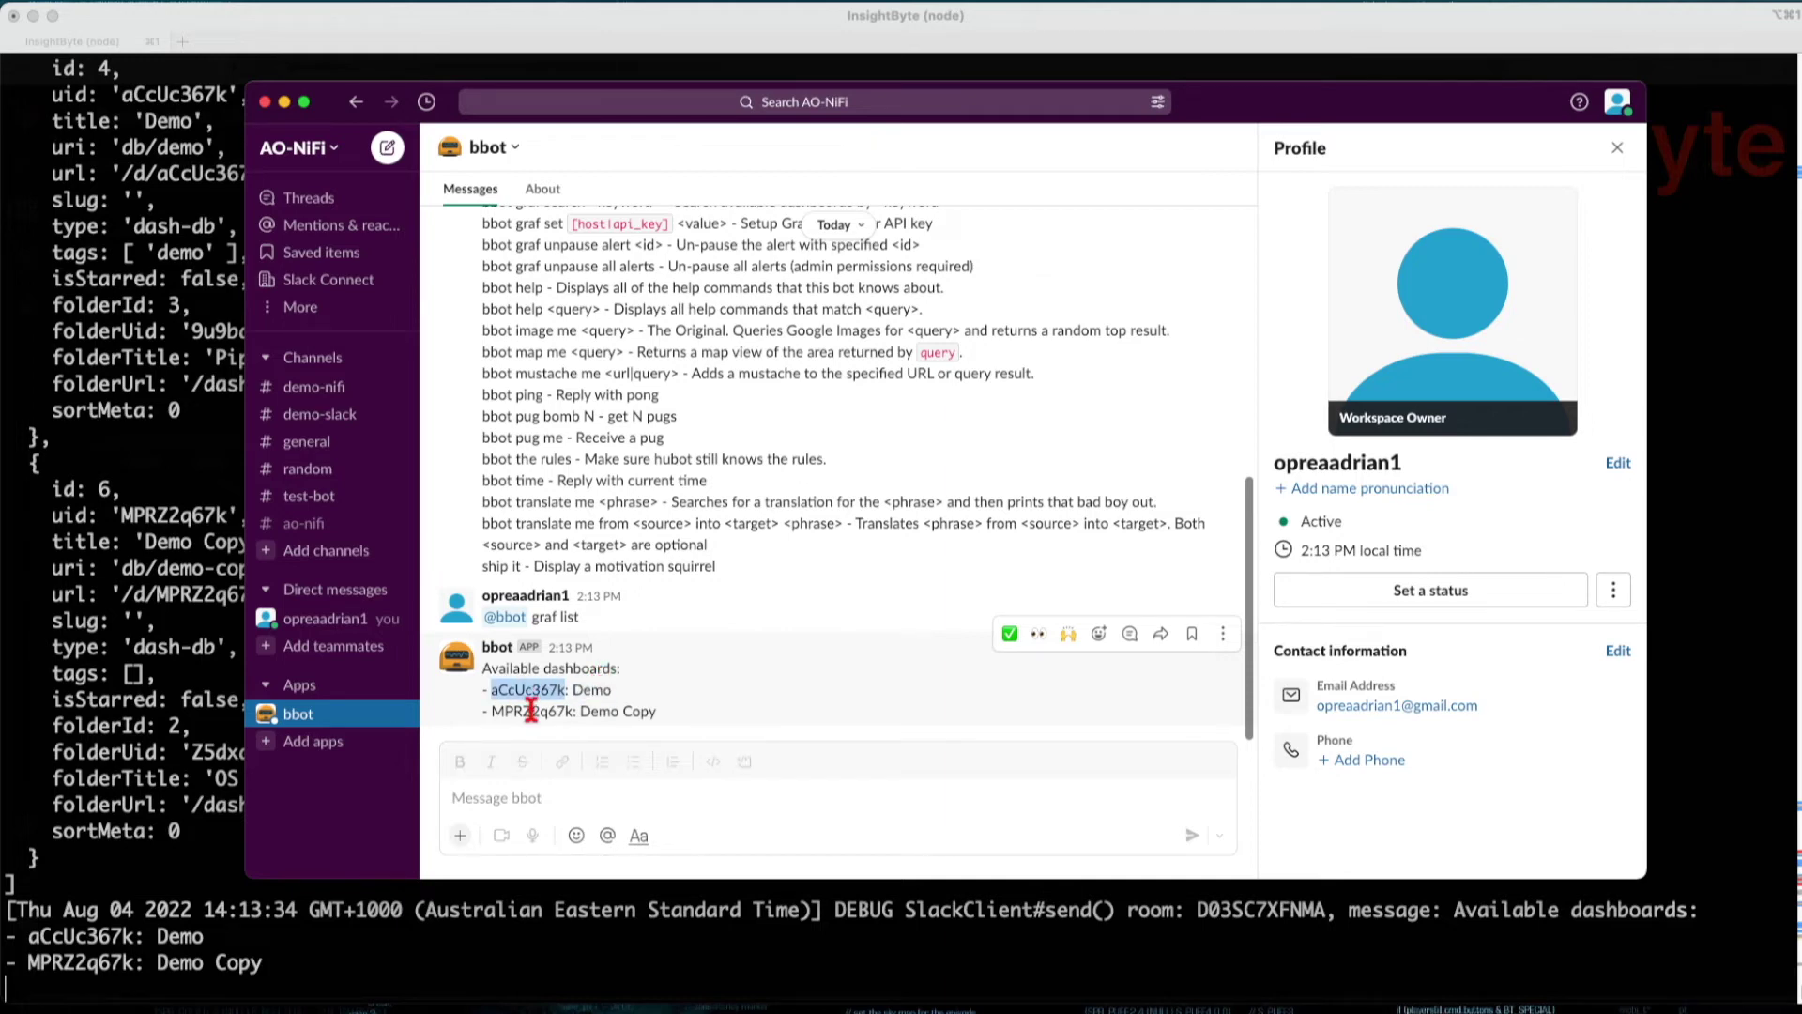
pyautogui.press('super+Tab')
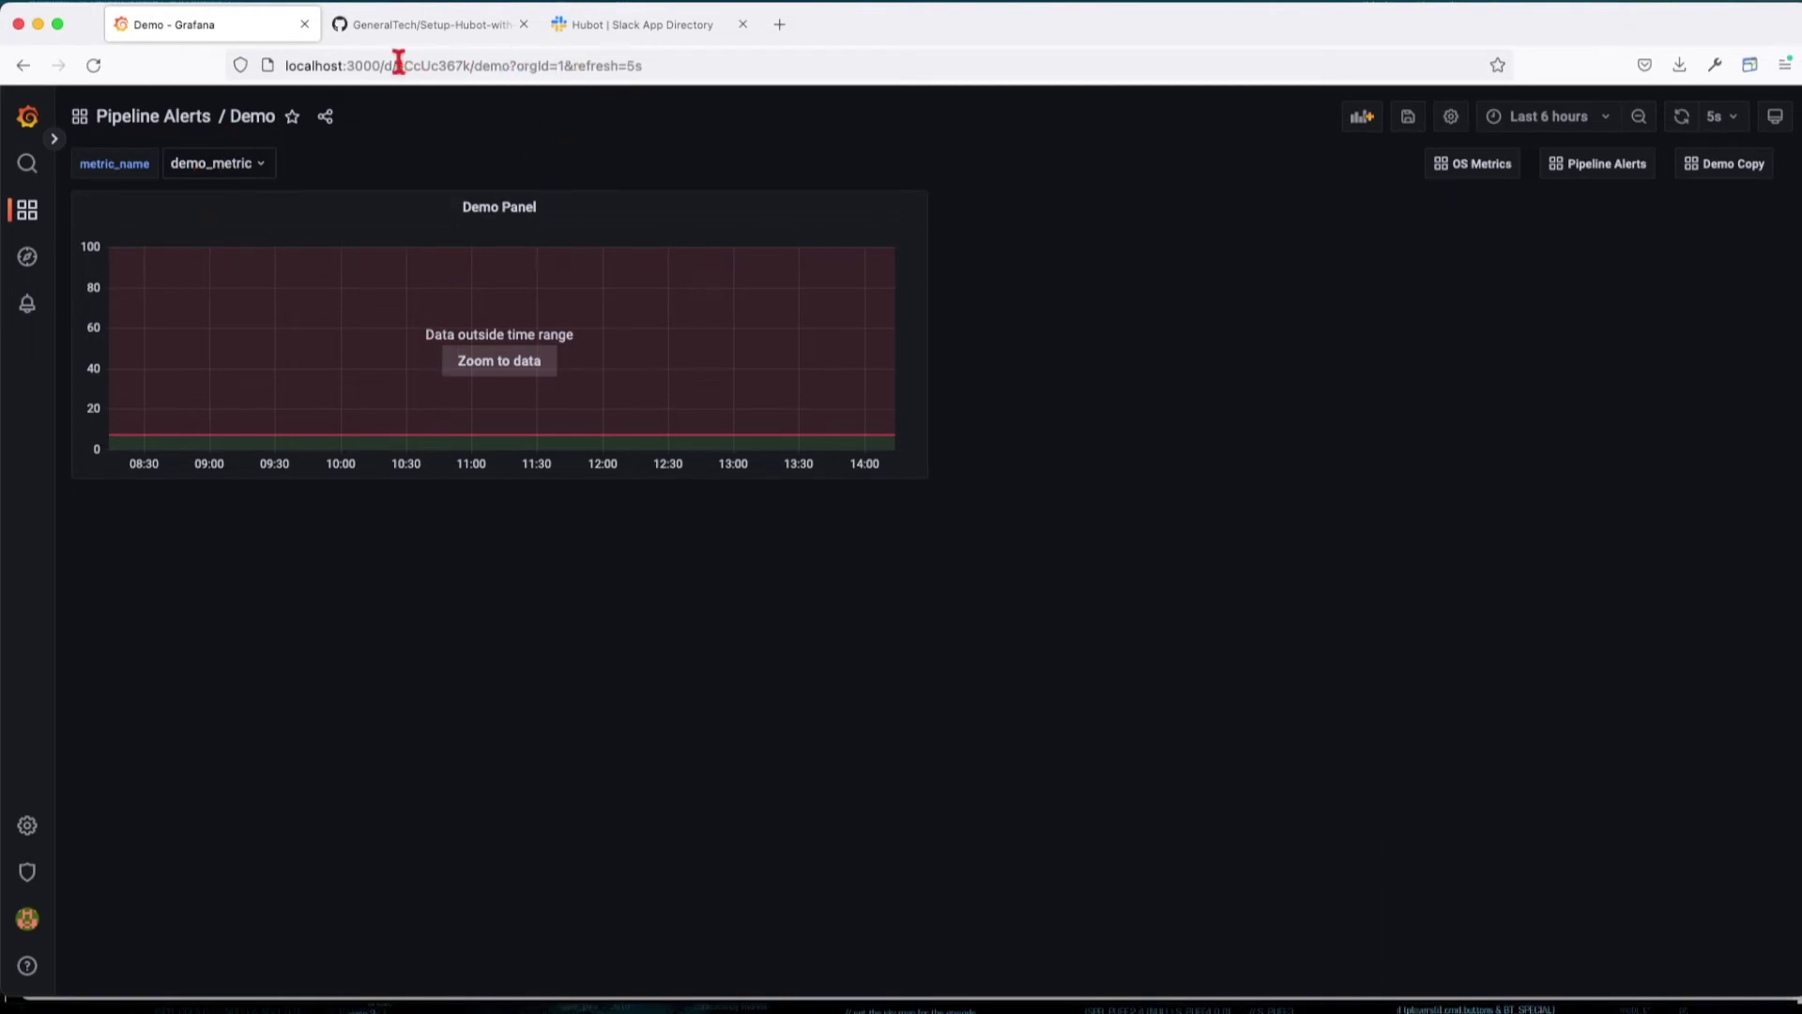
# - Select the aCcUc367k id in Grafana's Demo dashboard URL to confirm it matches
pyautogui.moveTo(398, 65); pyautogui.dragTo(468, 64)
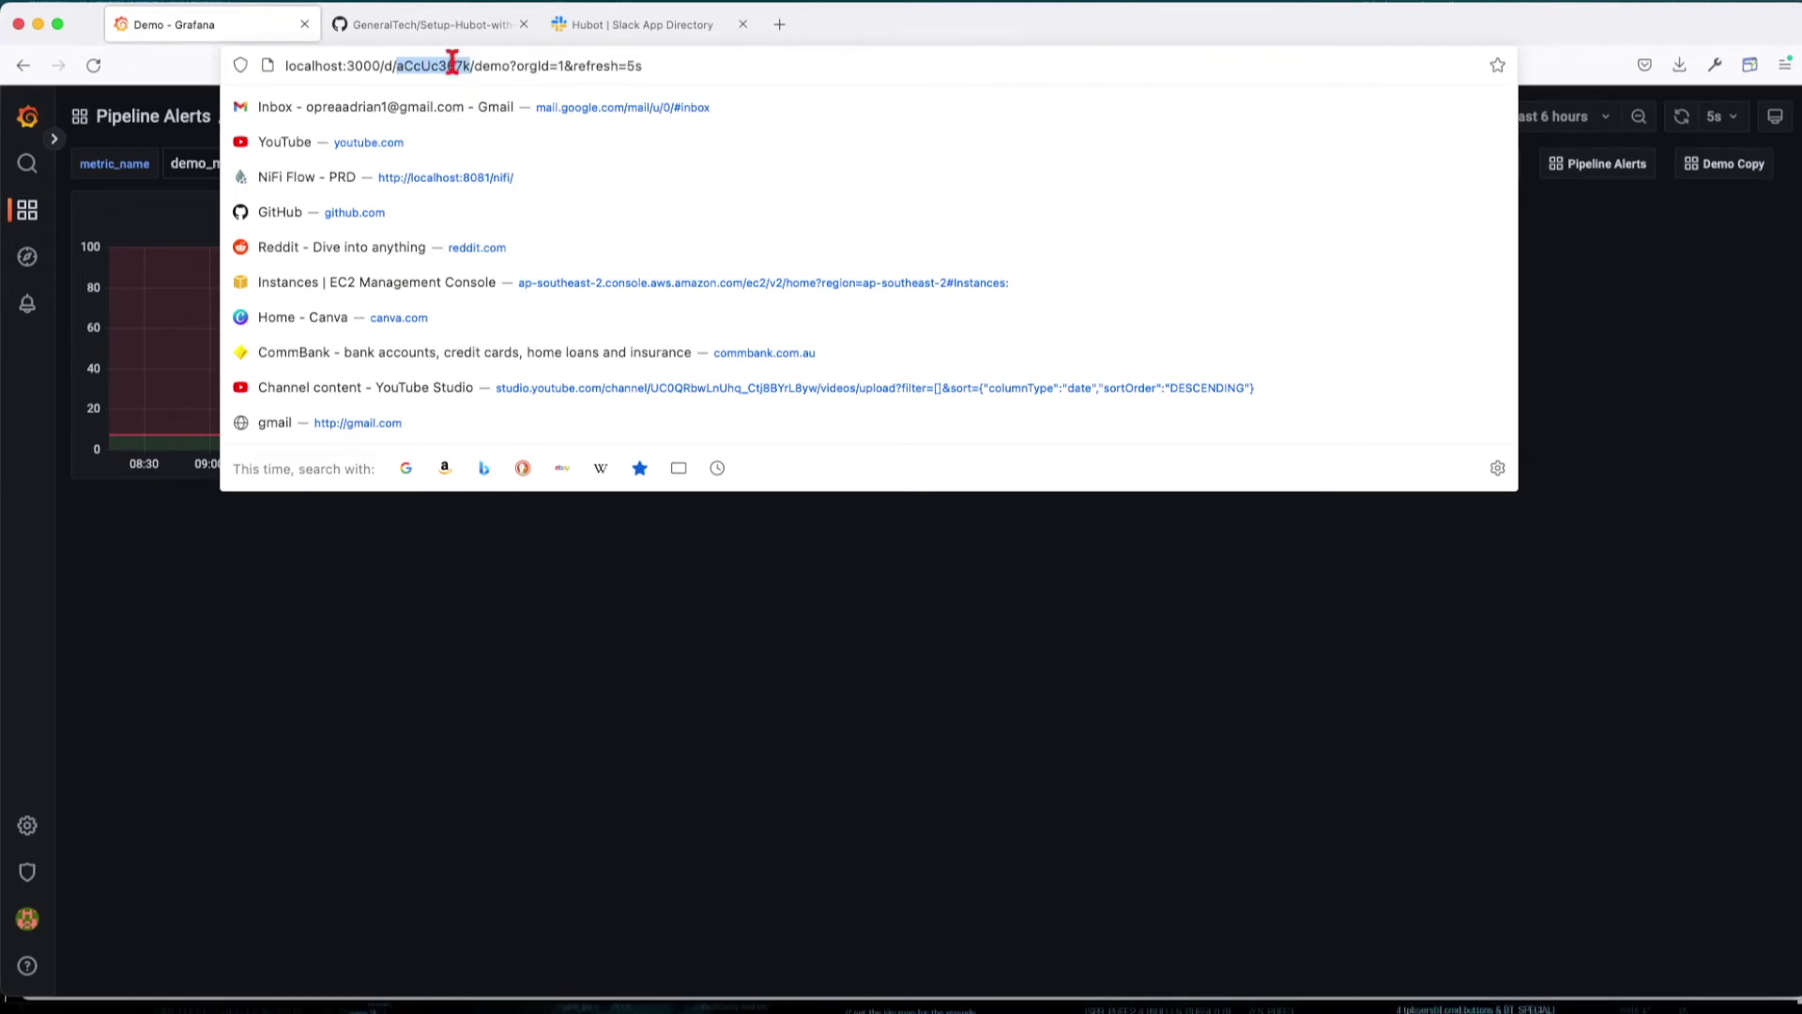
pyautogui.press('super+Tab')
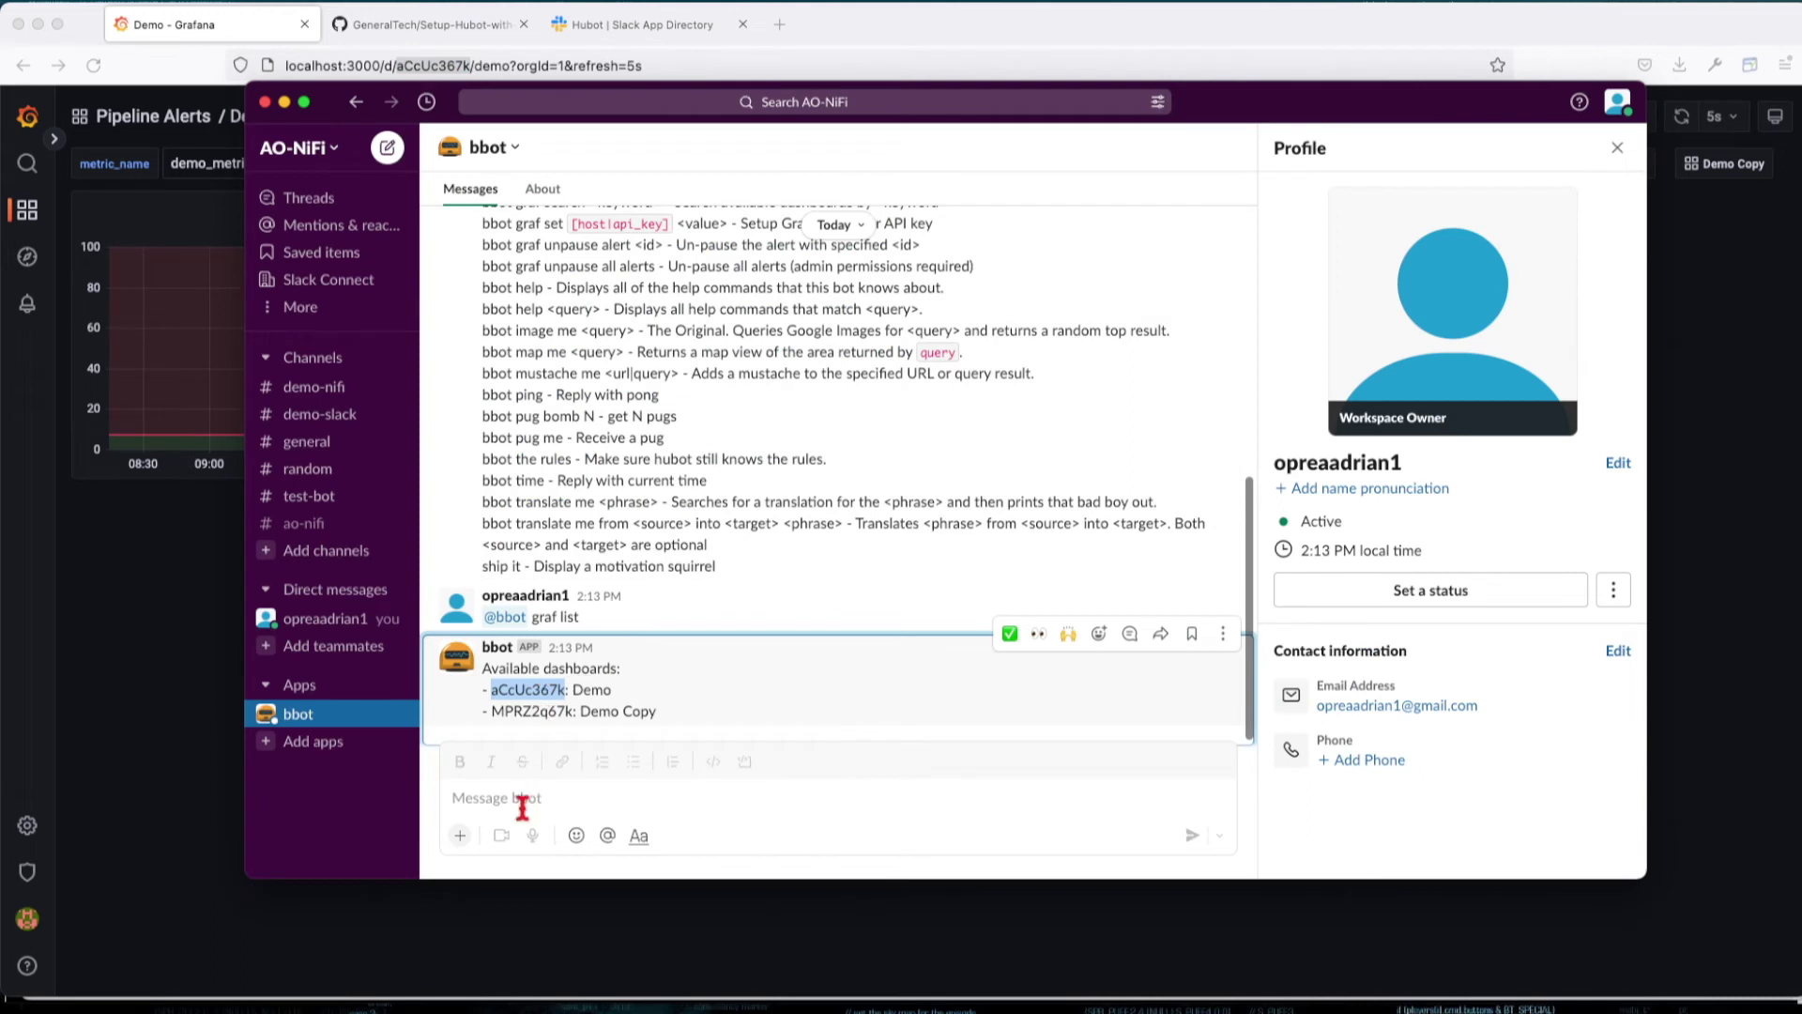
pyautogui.click(523, 805)
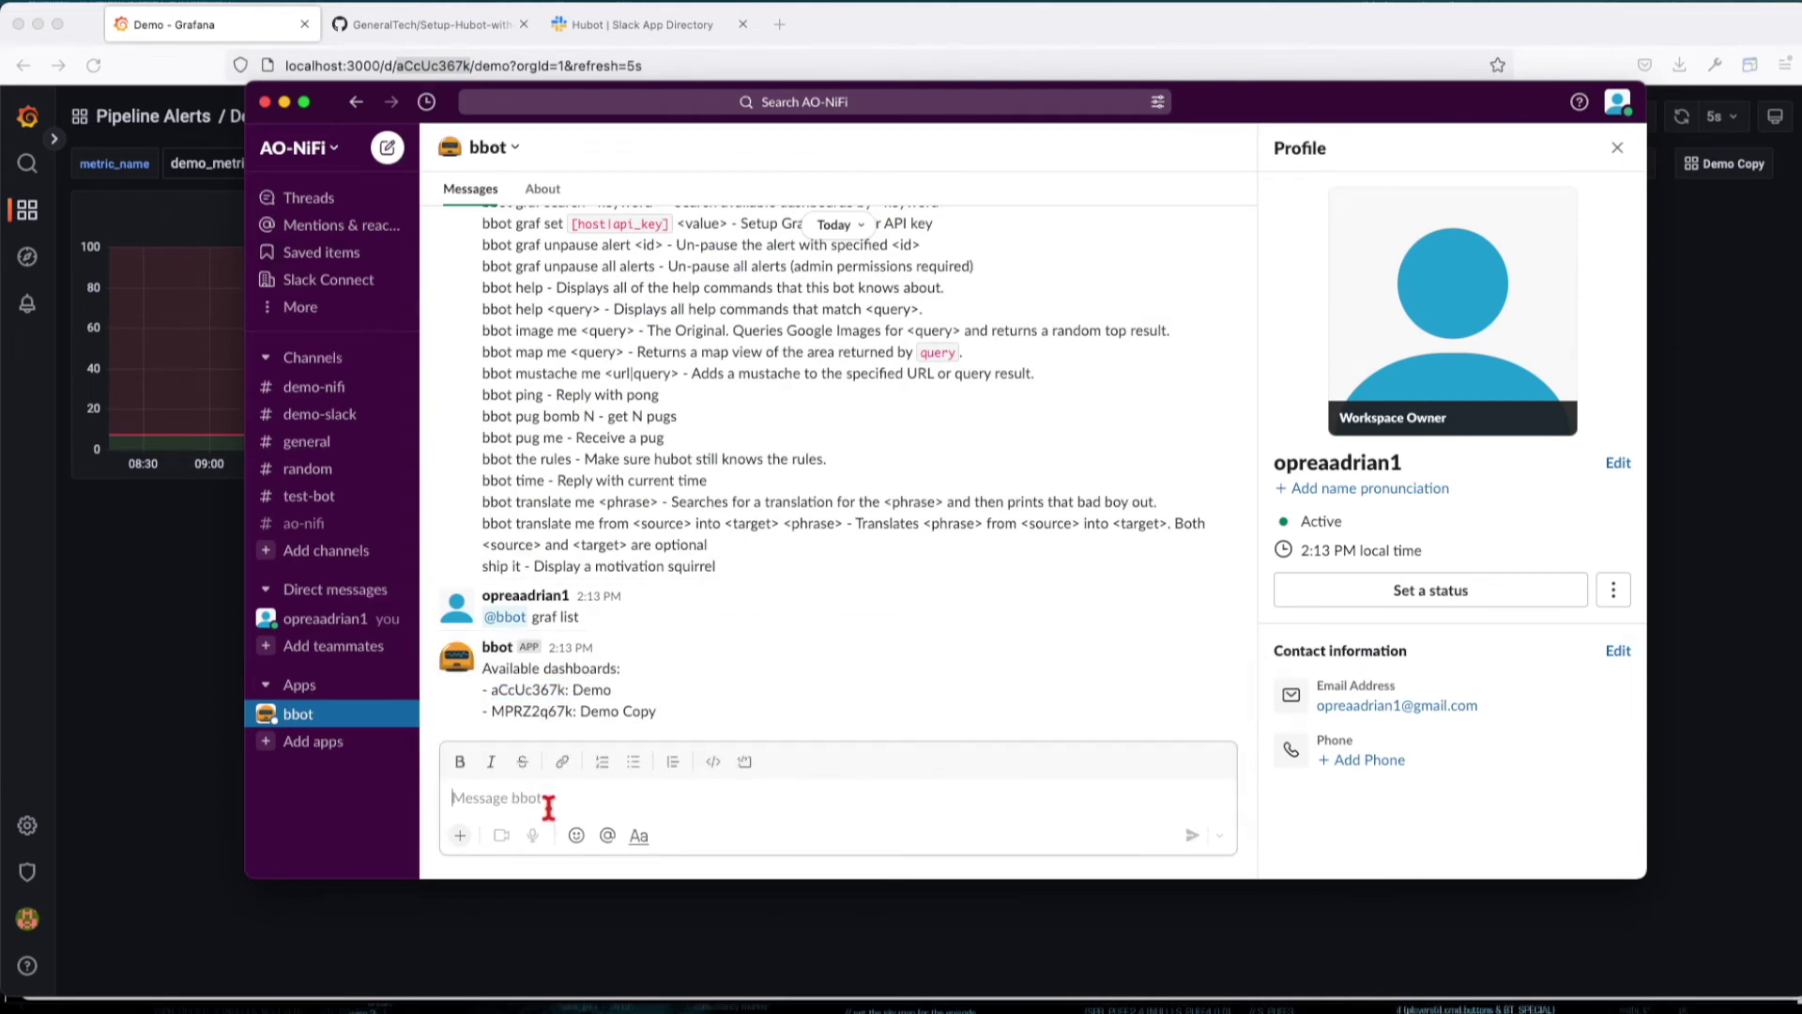
pyautogui.write('@')
pyautogui.press('Return')
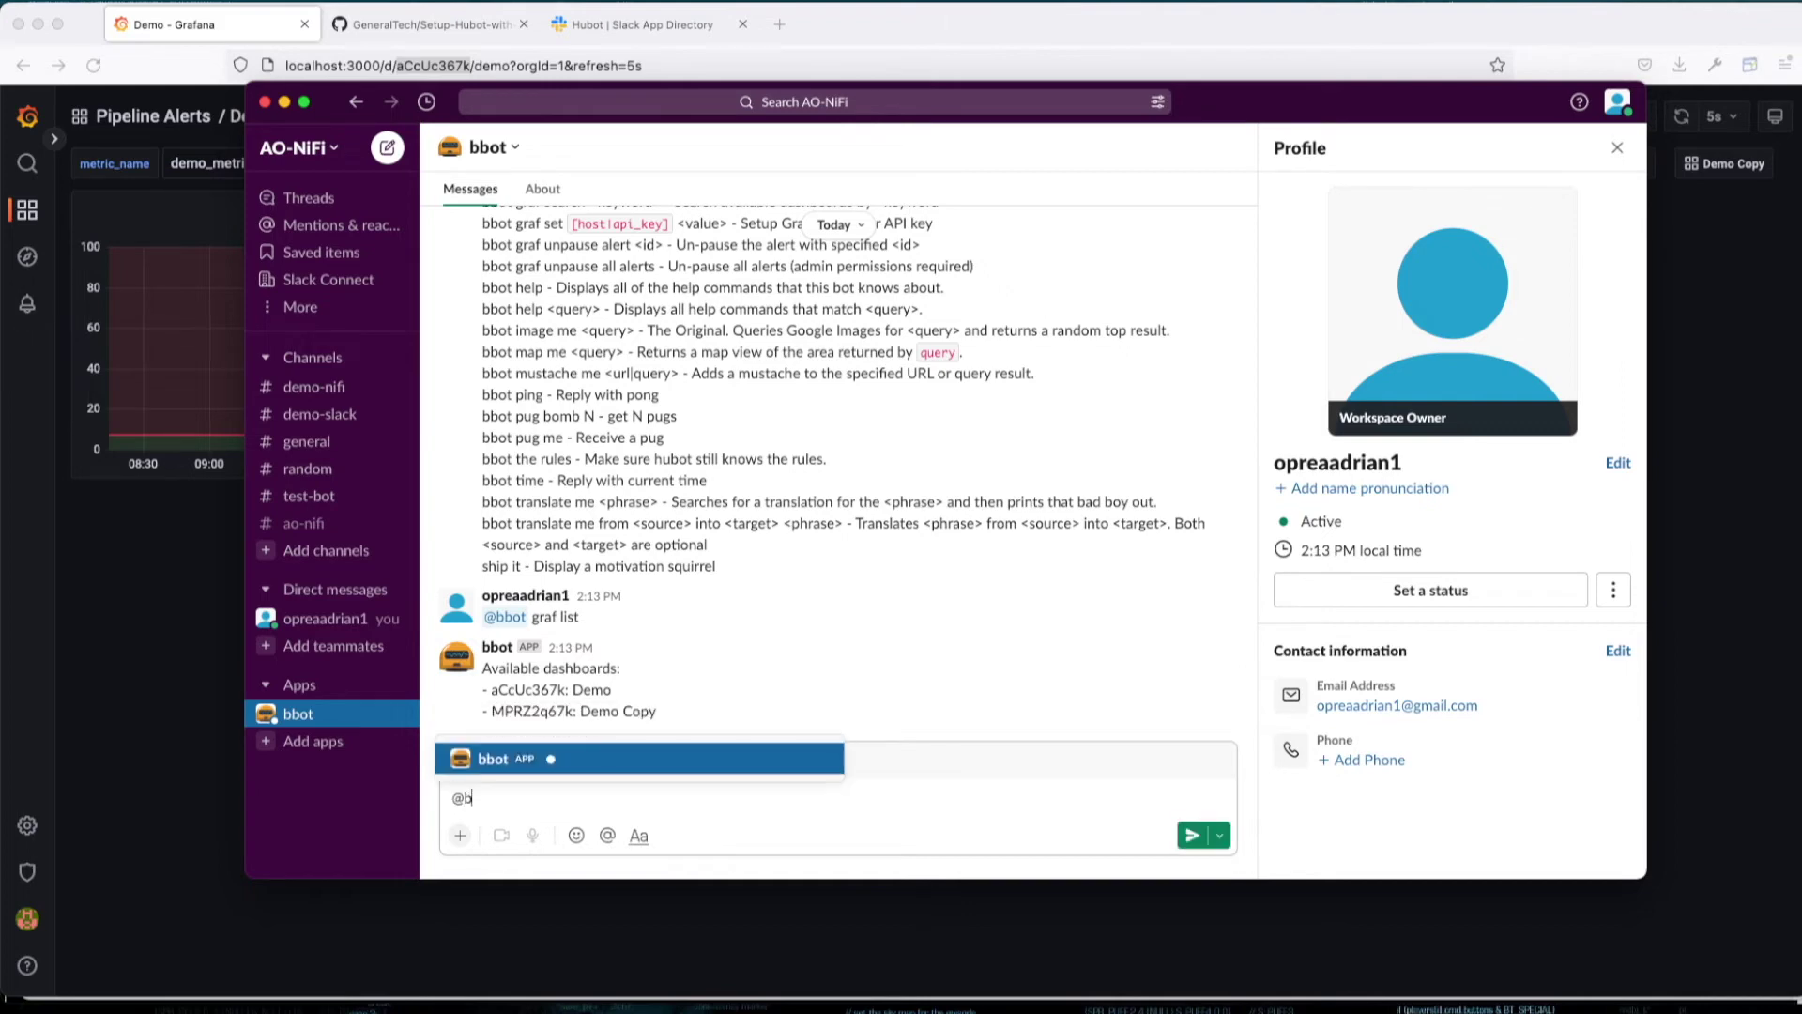
pyautogui.write('graf db')
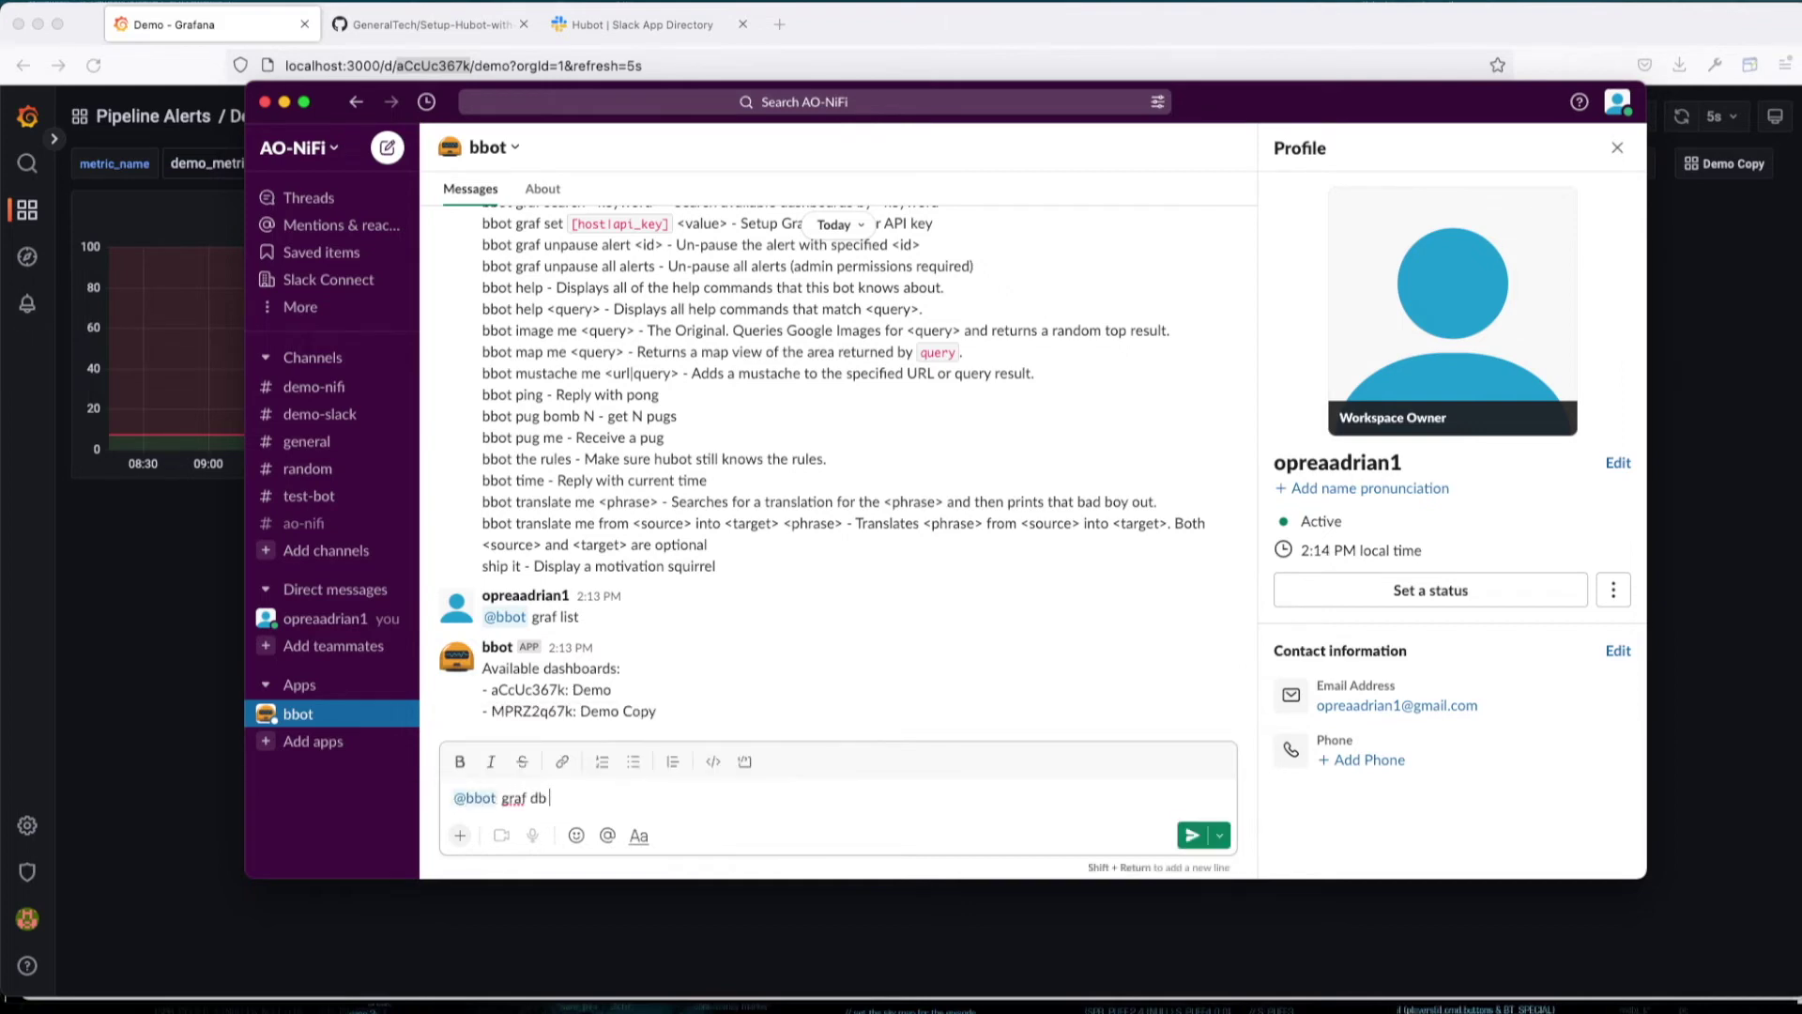
pyautogui.doubleClick(531, 688)
pyautogui.hotkey('ctrl', 'c')
pyautogui.write('db')
pyautogui.click(586, 796)
pyautogui.hotkey('ctrl', 'v')
pyautogui.press('Return')
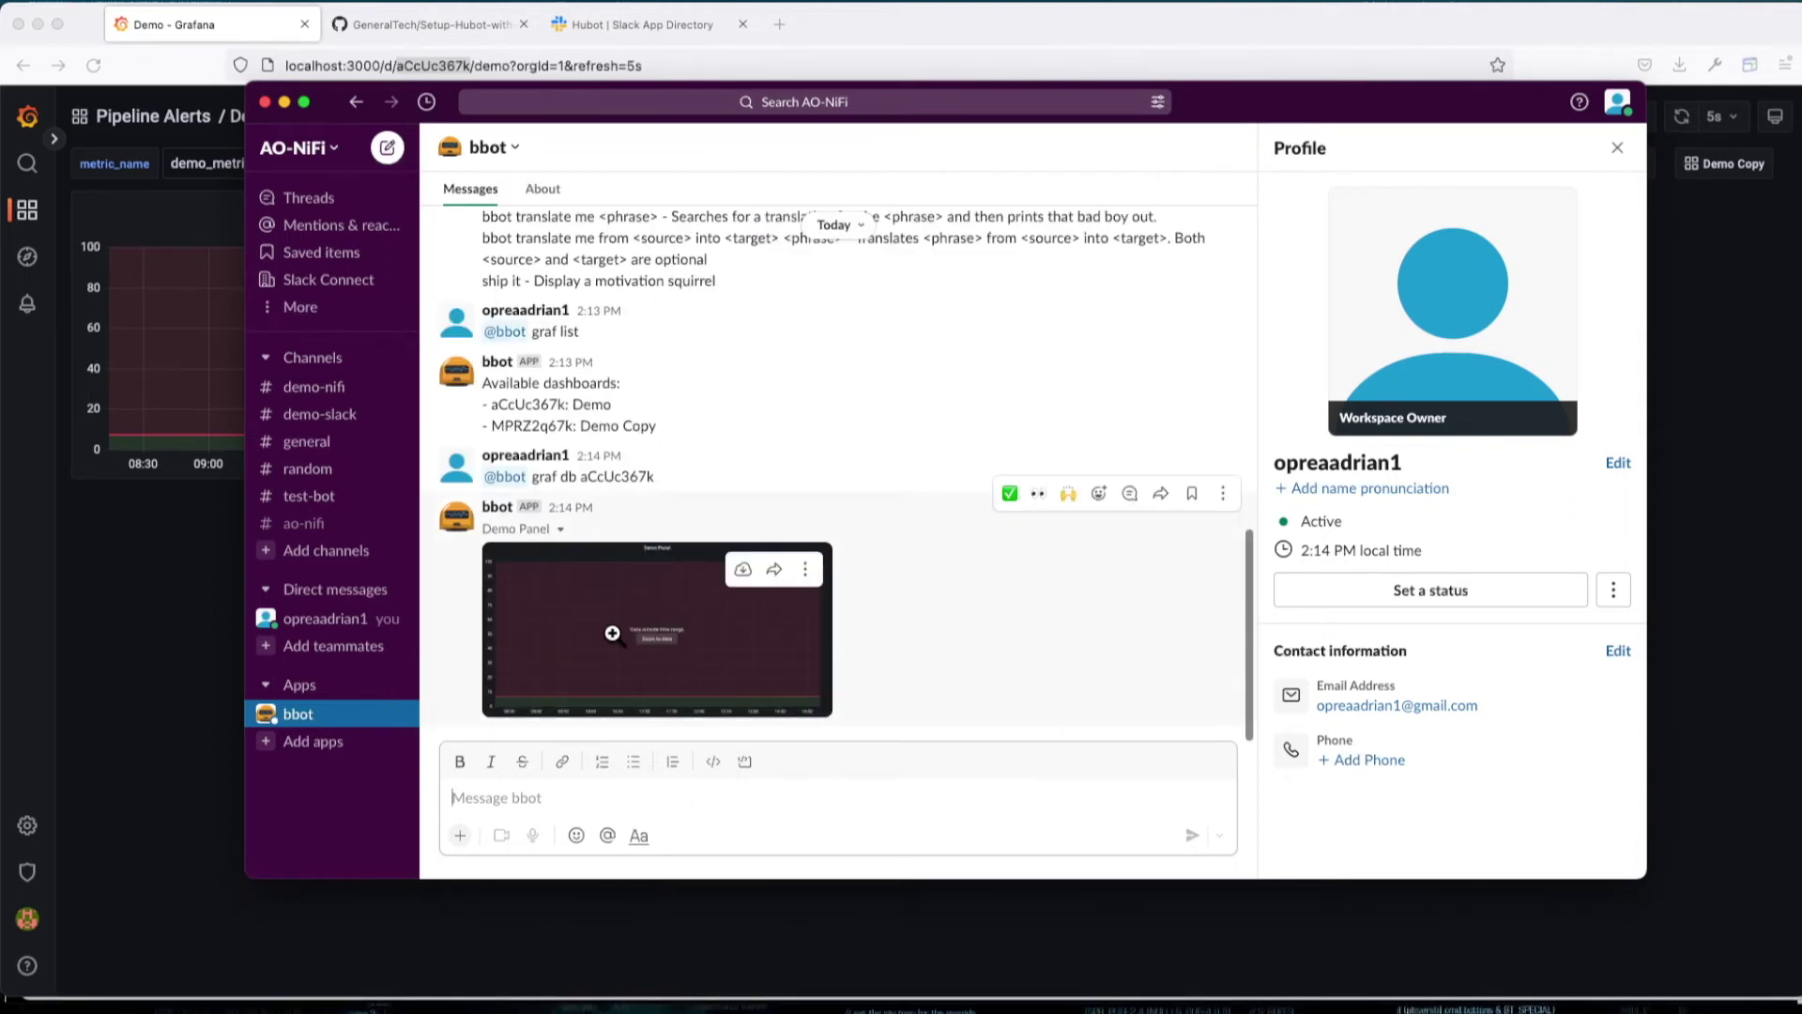
pyautogui.click(612, 634)
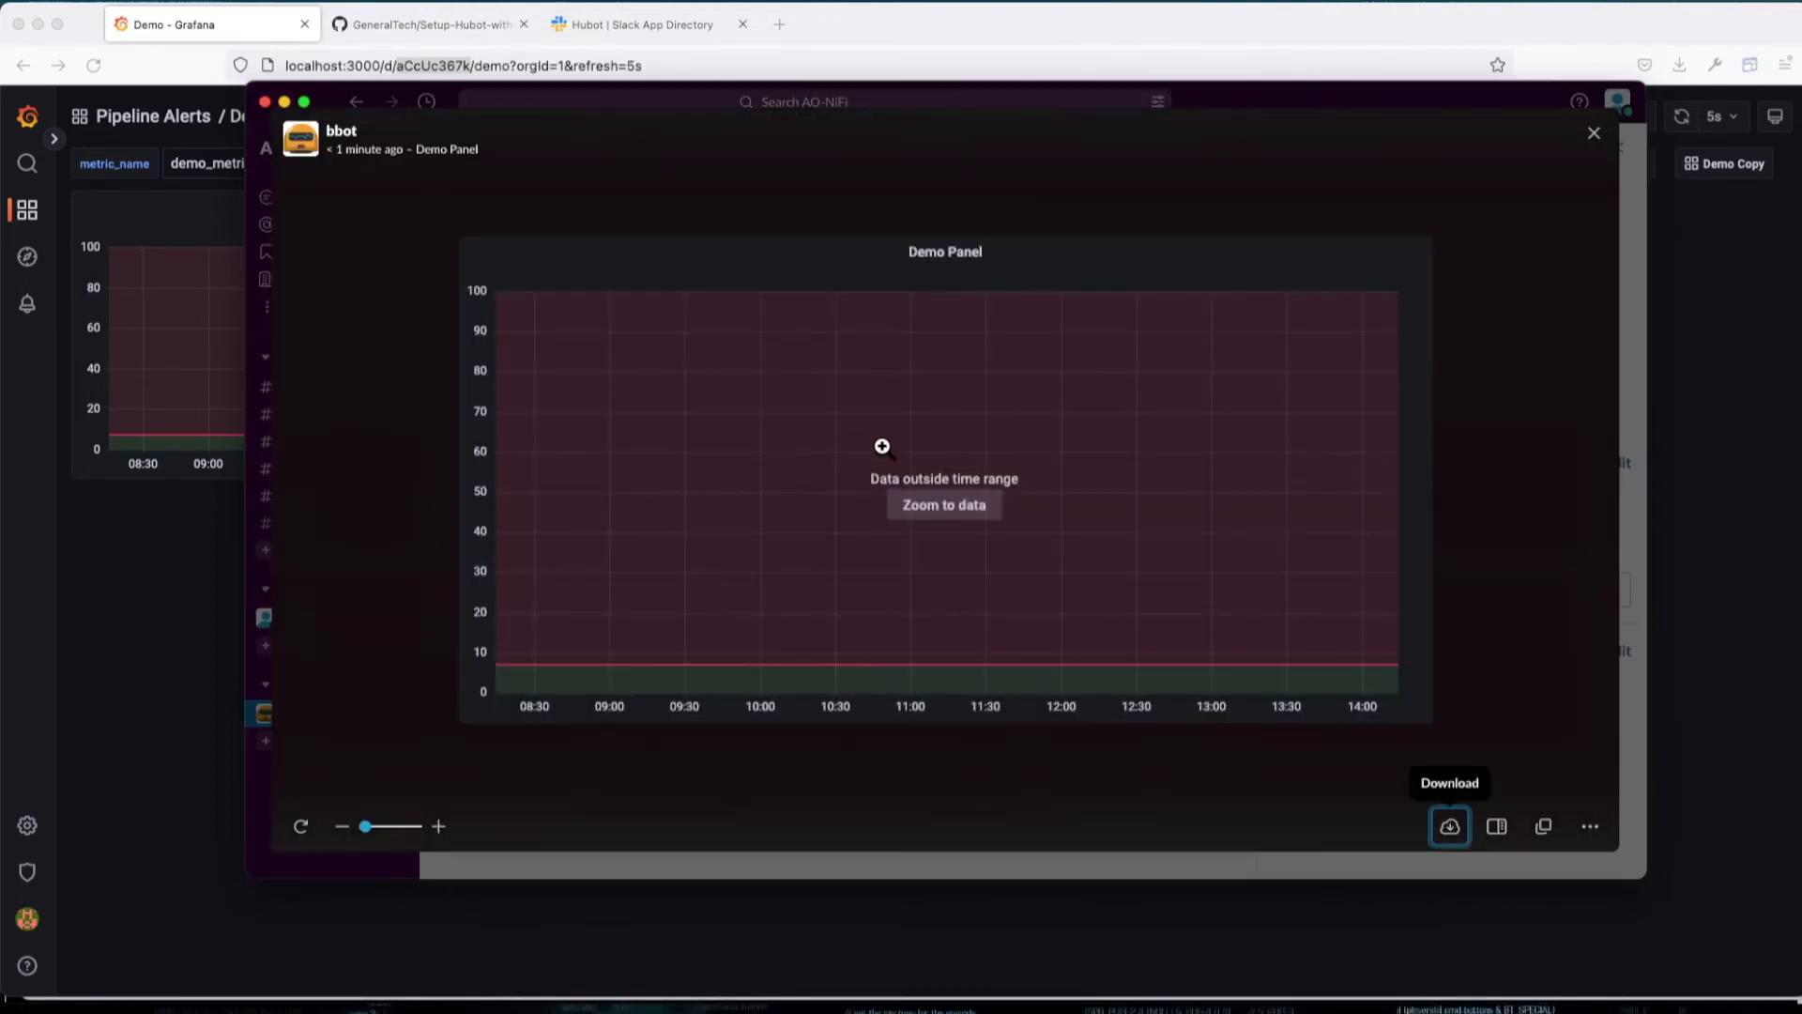
pyautogui.press('Escape')
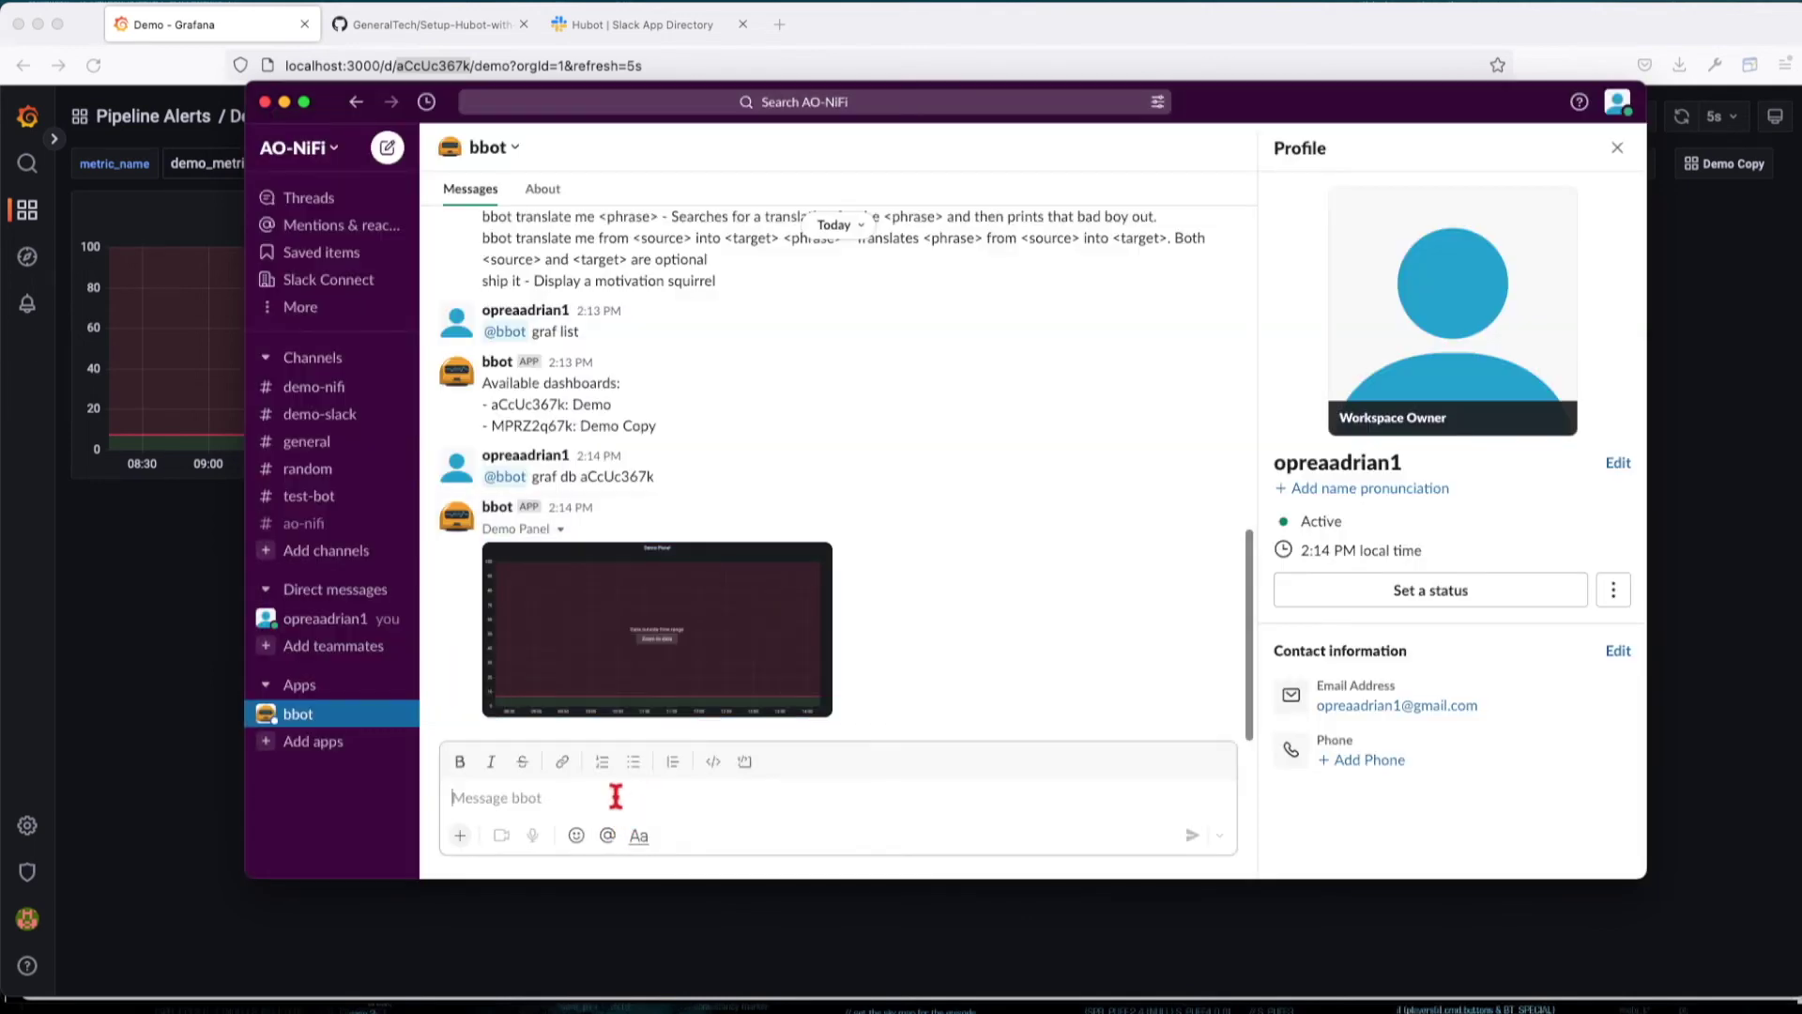
pyautogui.click(623, 797)
pyautogui.moveTo(597, 476); pyautogui.dragTo(485, 475)
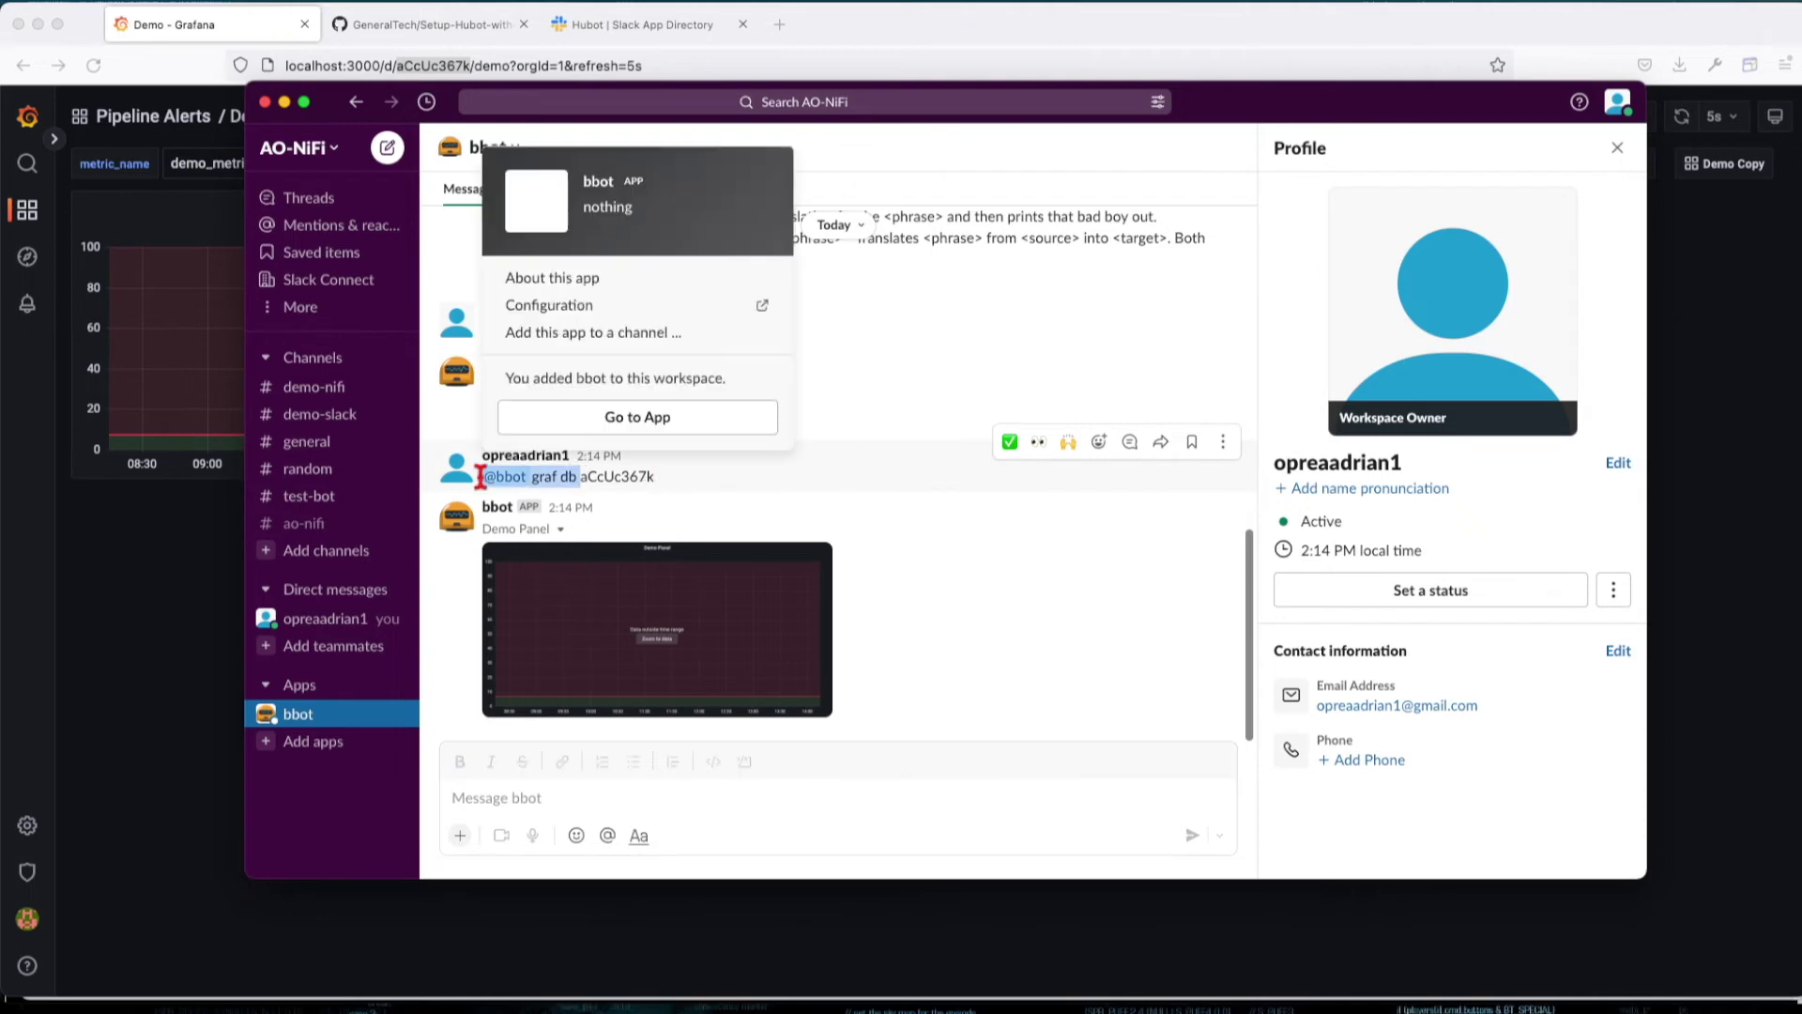
pyautogui.press('super+c')
pyautogui.click(523, 797)
pyautogui.press('super+v')
pyautogui.write('Demo')
pyautogui.press('Return')
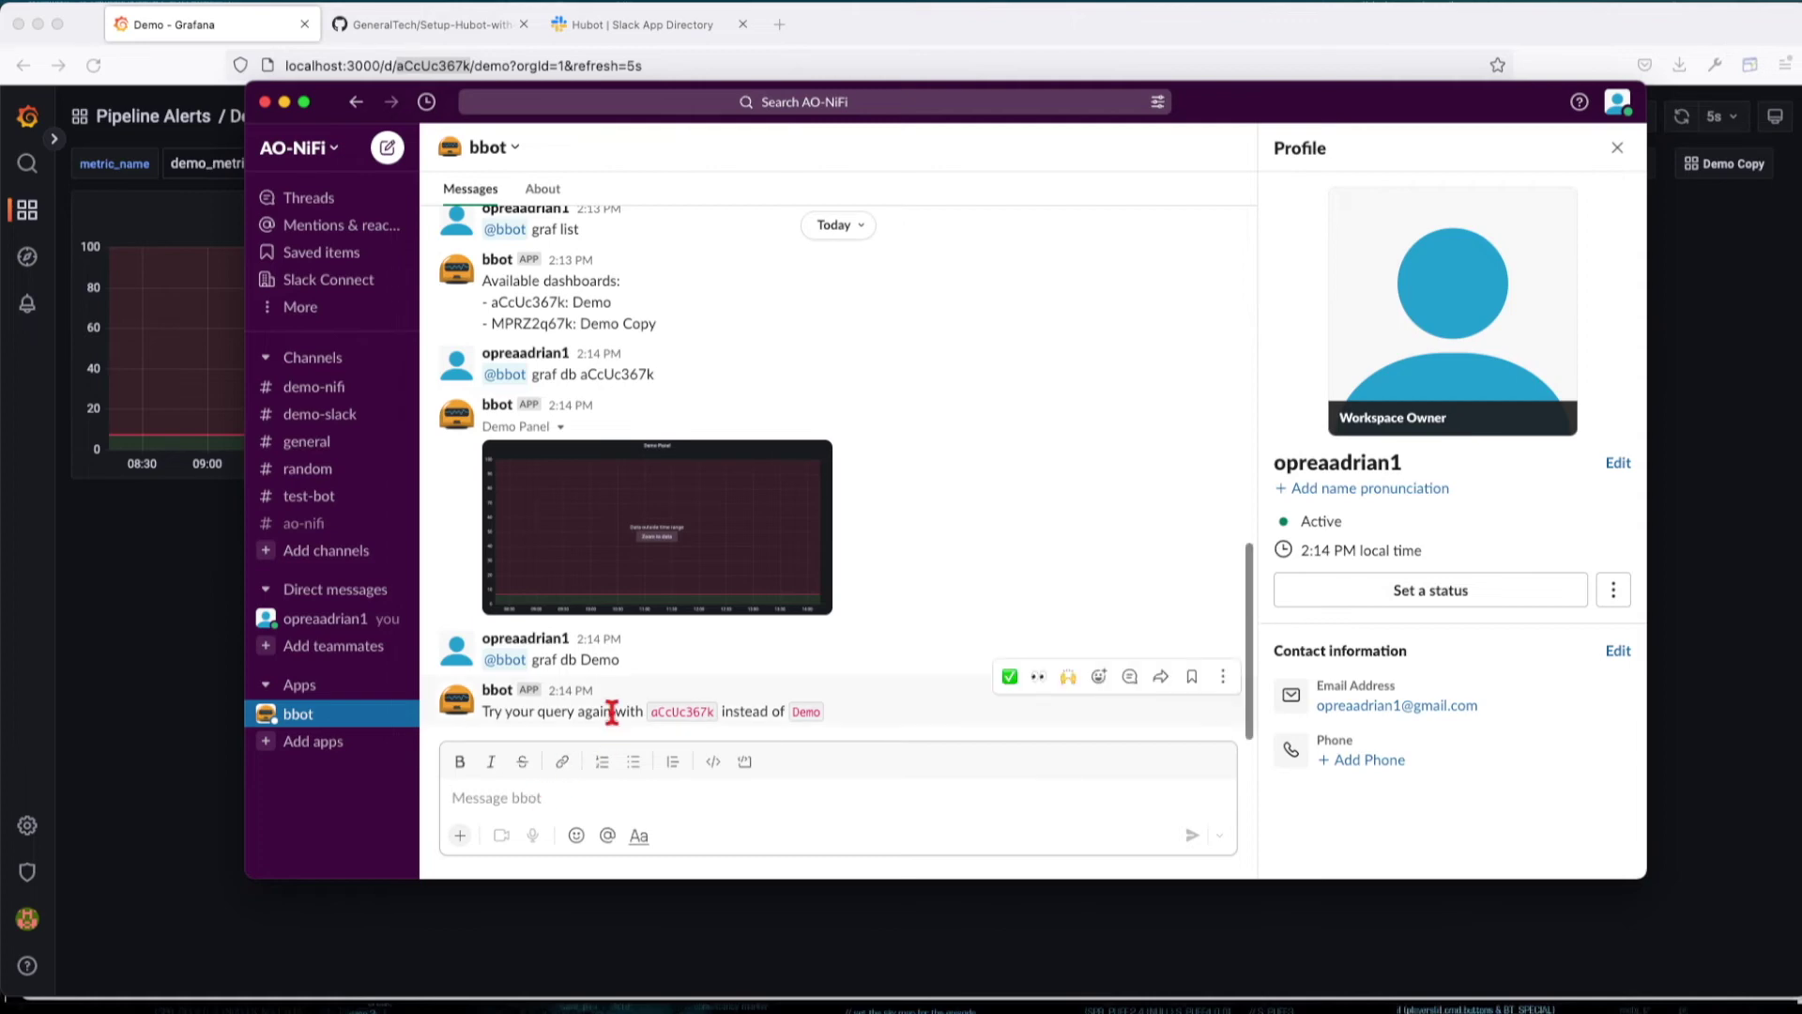
# - Send 'help' to bbot and scroll through its command list
pyautogui.write('help')
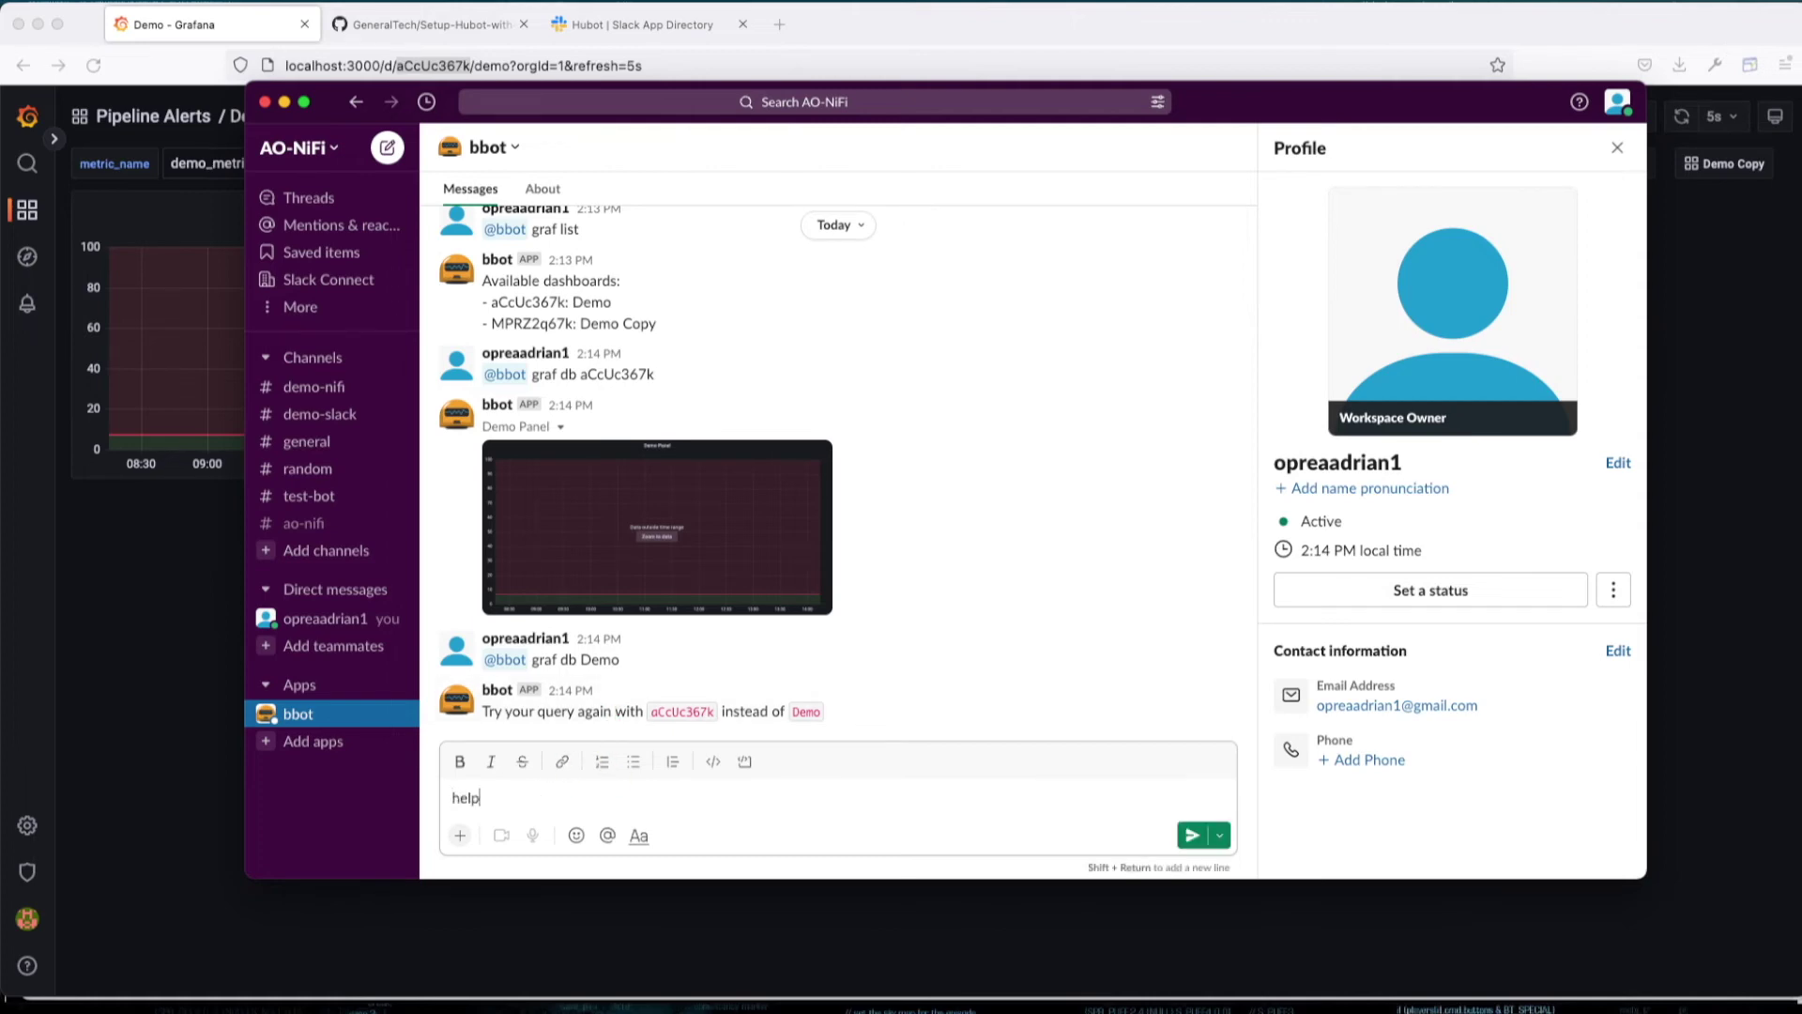
pyautogui.press('Return')
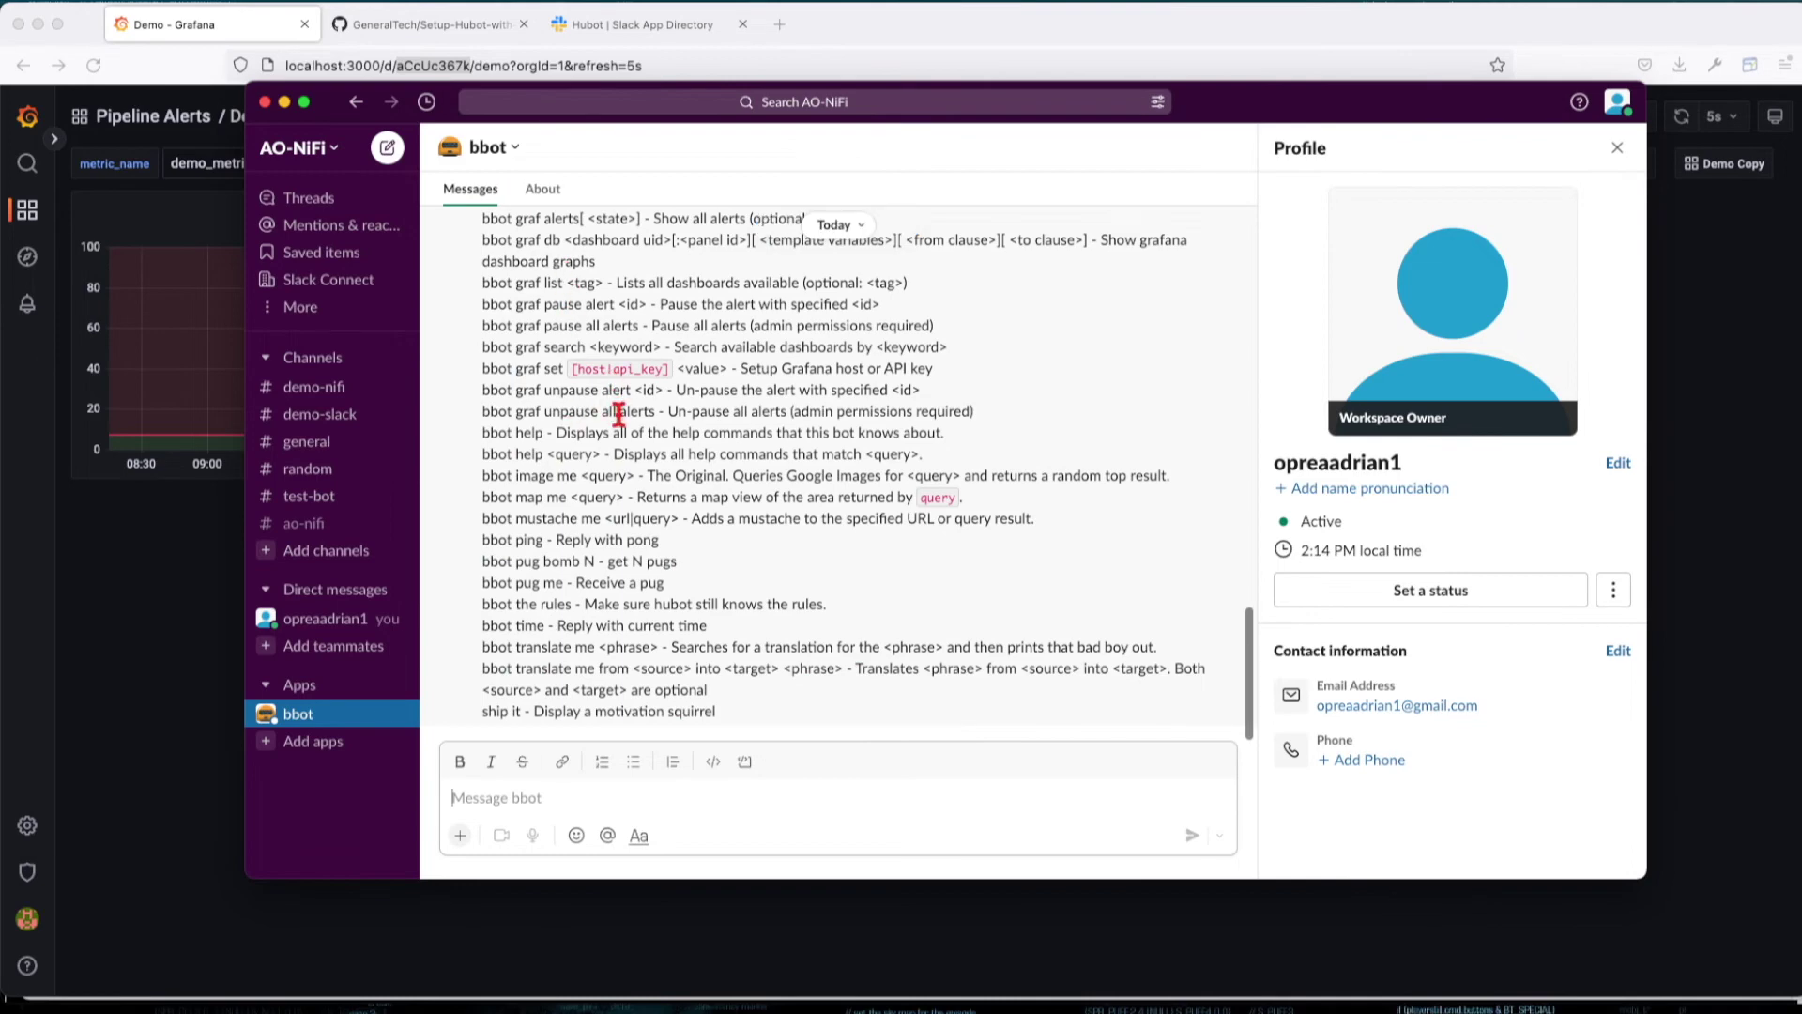
pyautogui.scroll(3, 618, 413)
pyautogui.scroll(1, 657, 442)
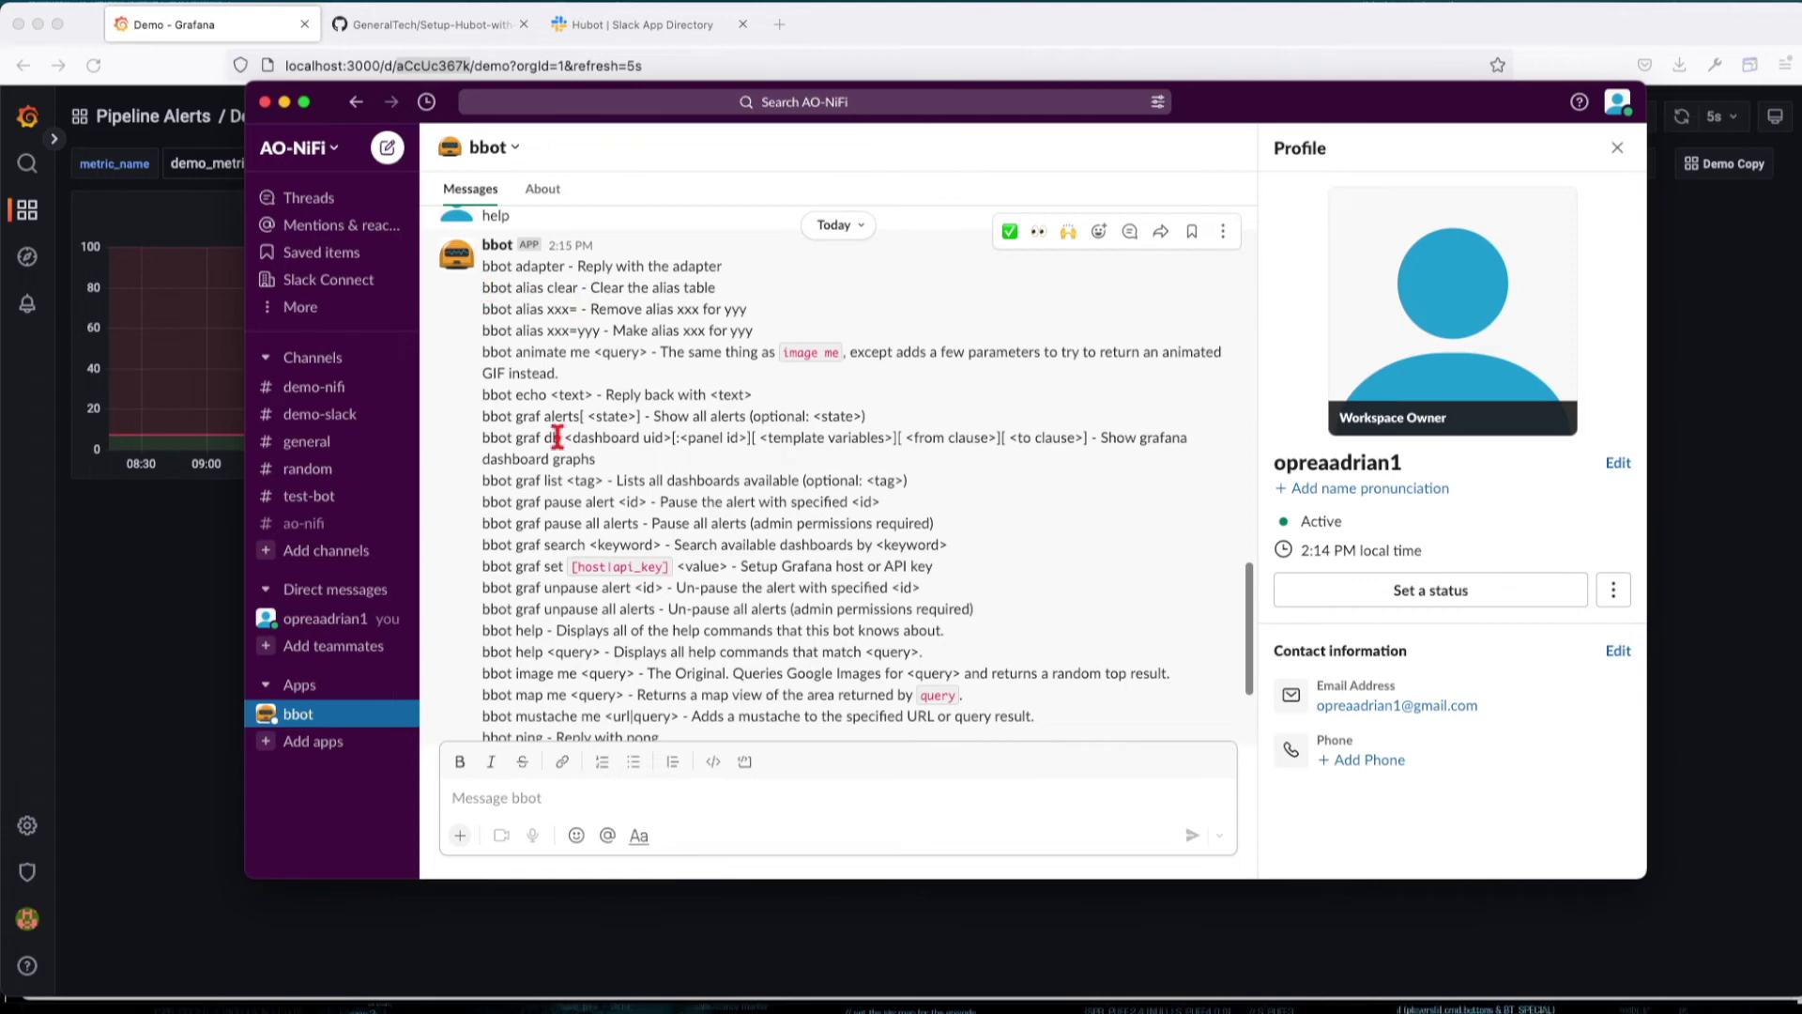
pyautogui.scroll(-1, 511, 492)
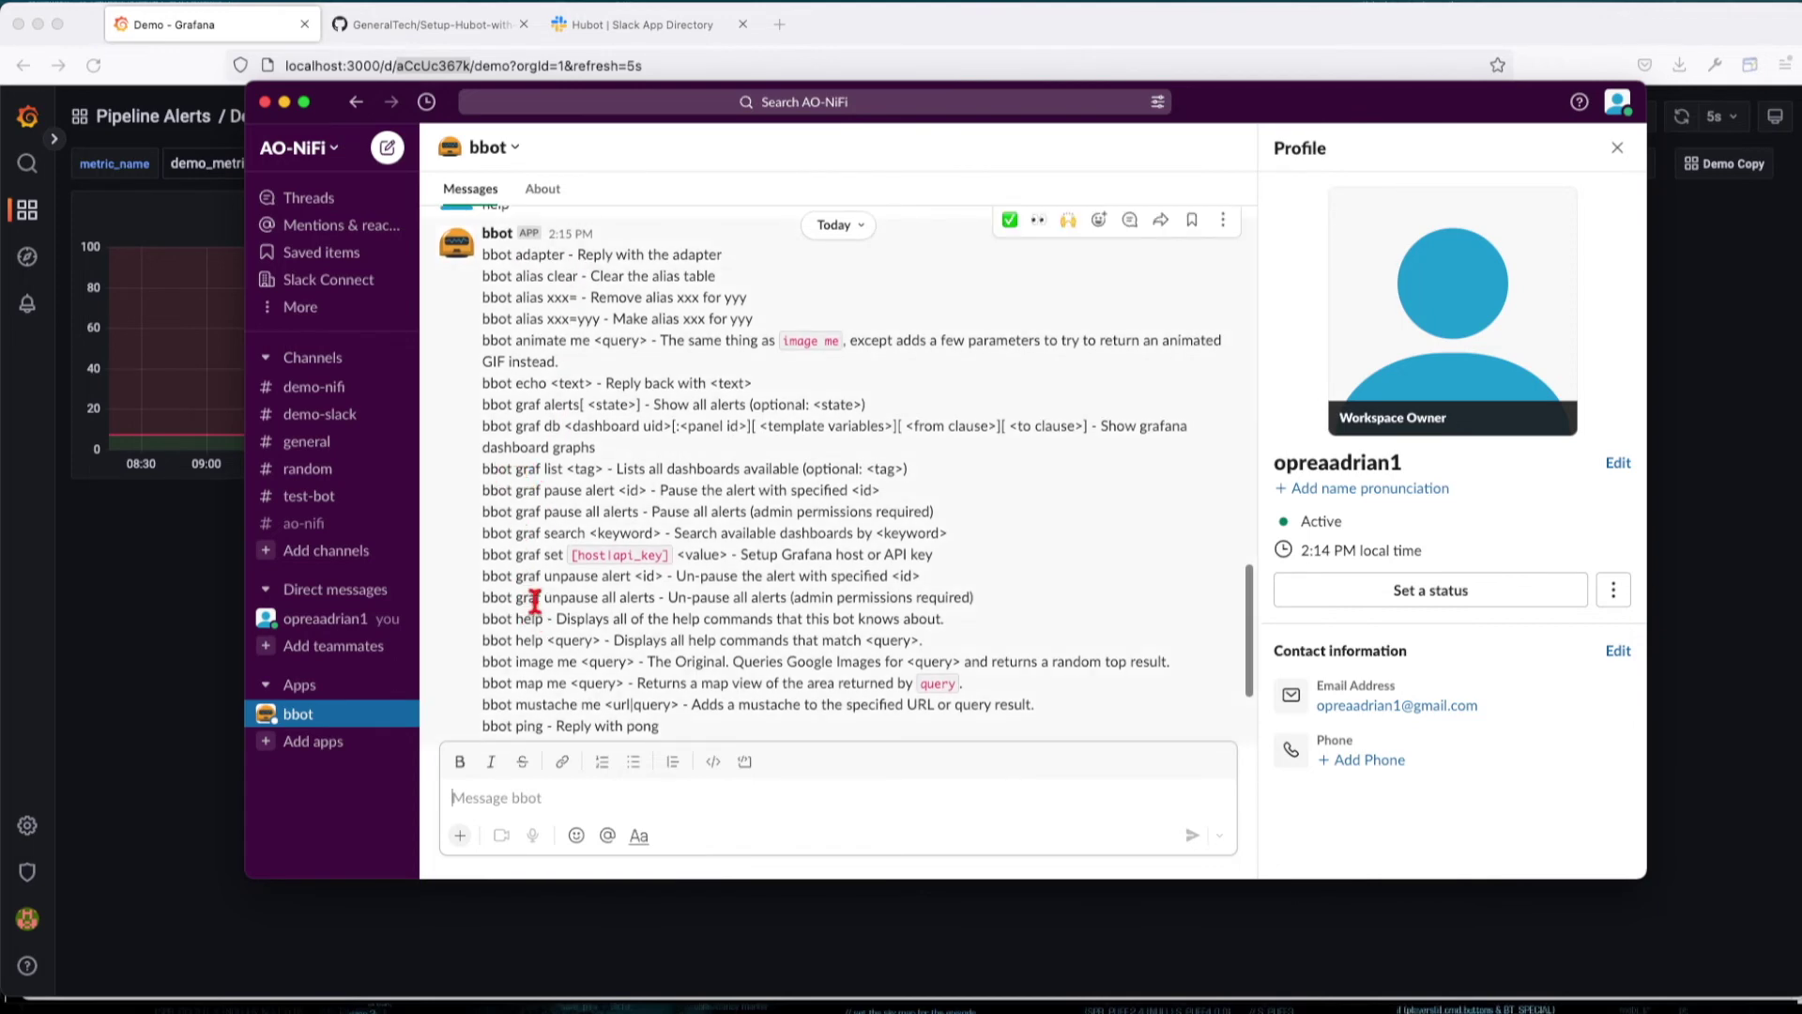
pyautogui.scroll(-1, 532, 600)
pyautogui.click(481, 615)
pyautogui.moveTo(481, 615); pyautogui.dragTo(575, 632)
pyautogui.scroll(-2, 614, 652)
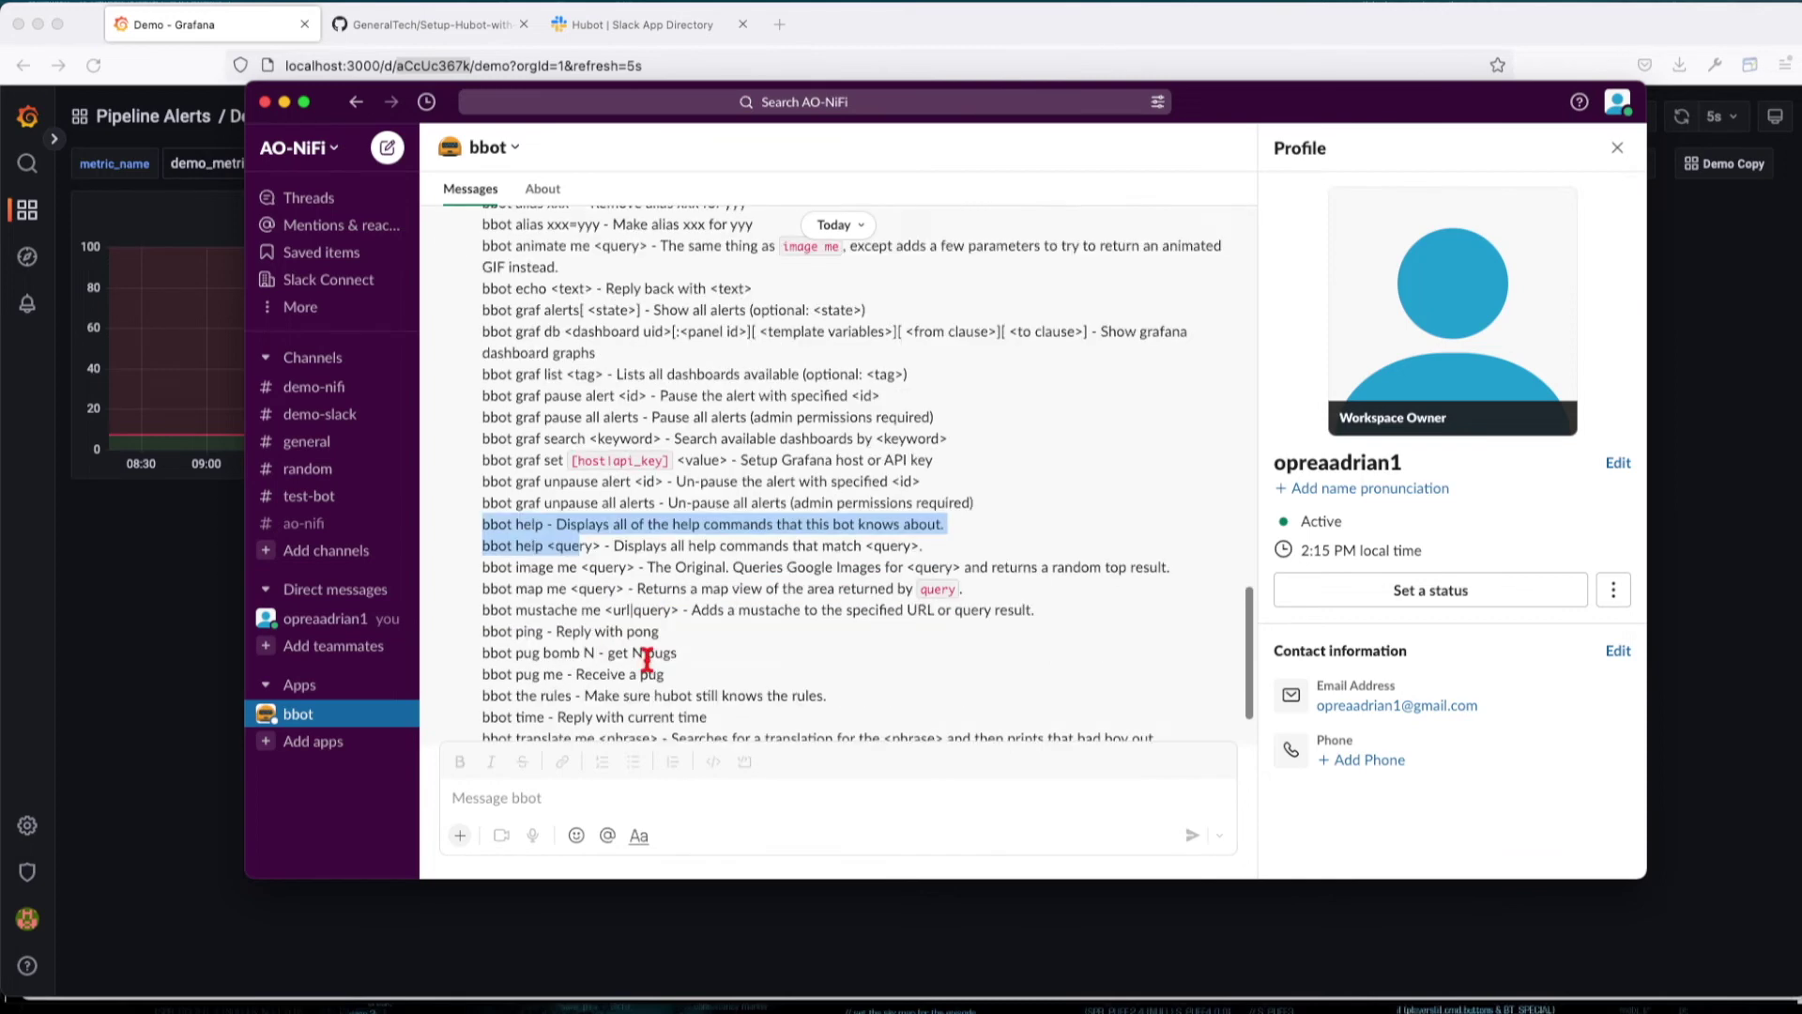
# - Send 'ping' and 'time' to bbot, getting PONG and the current server time
pyautogui.click(573, 793)
pyautogui.write('ping')
pyautogui.press('Return')
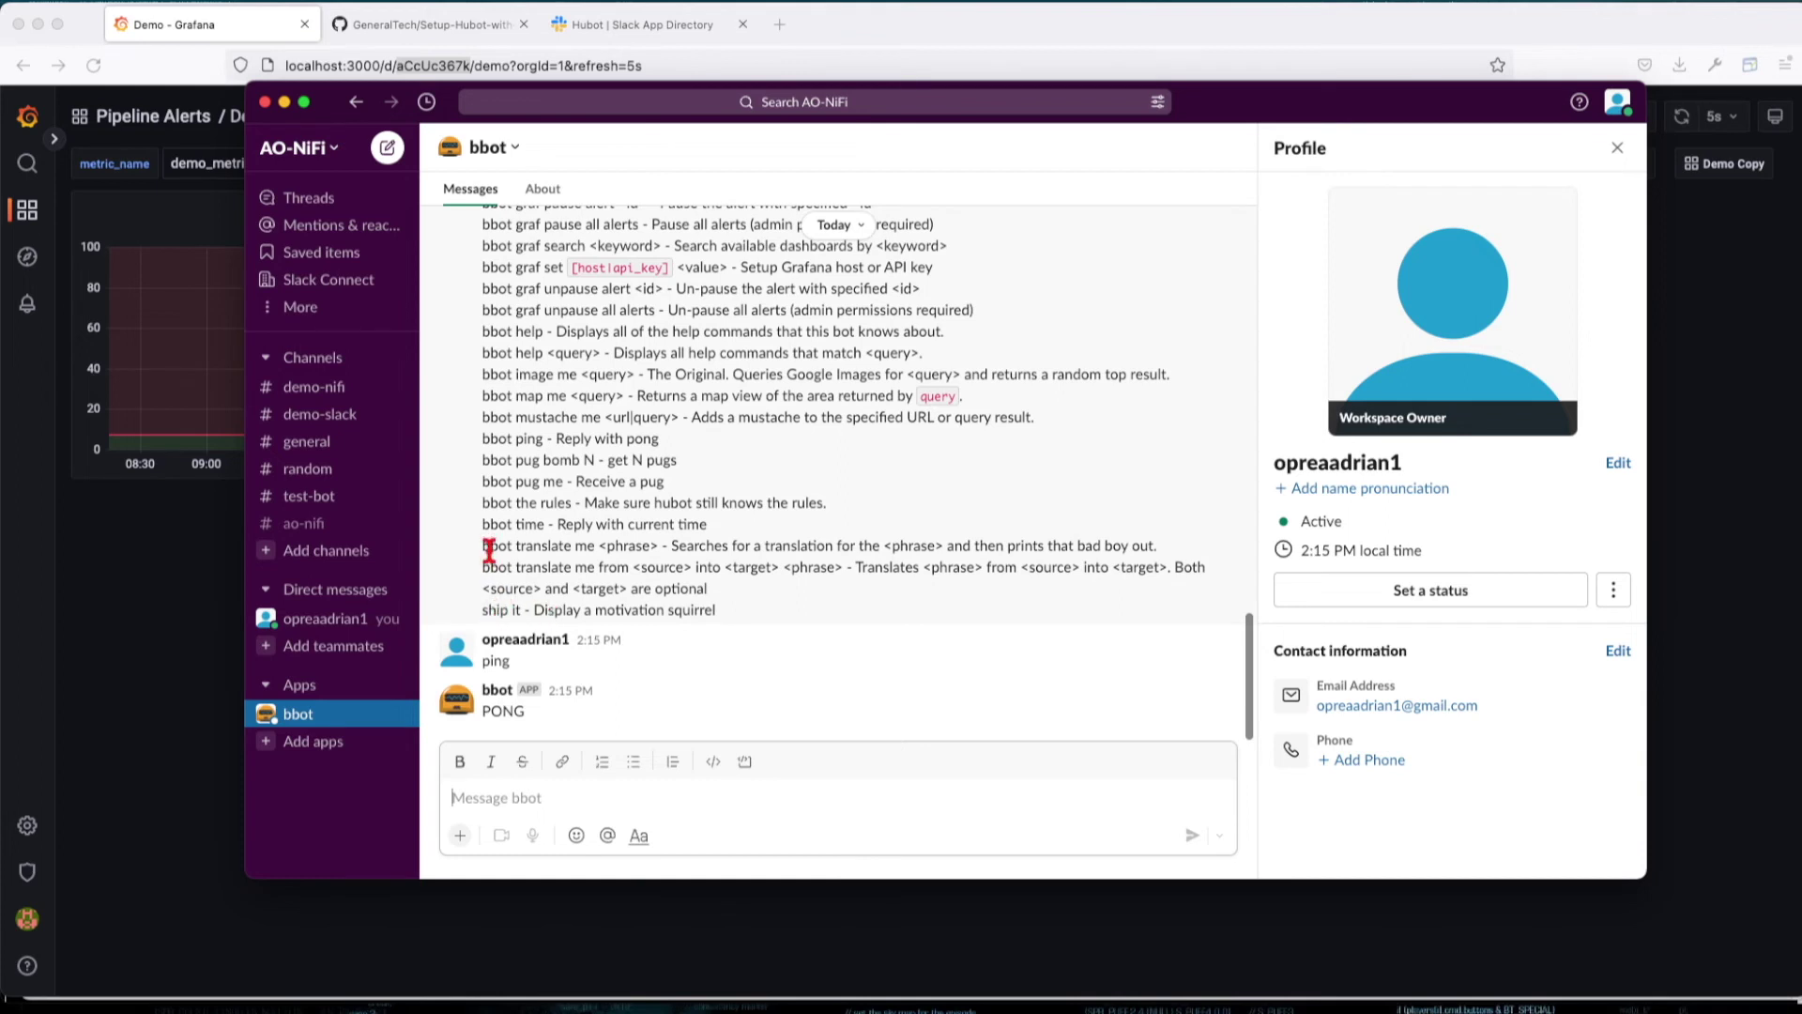
pyautogui.write('time')
pyautogui.press('Return')
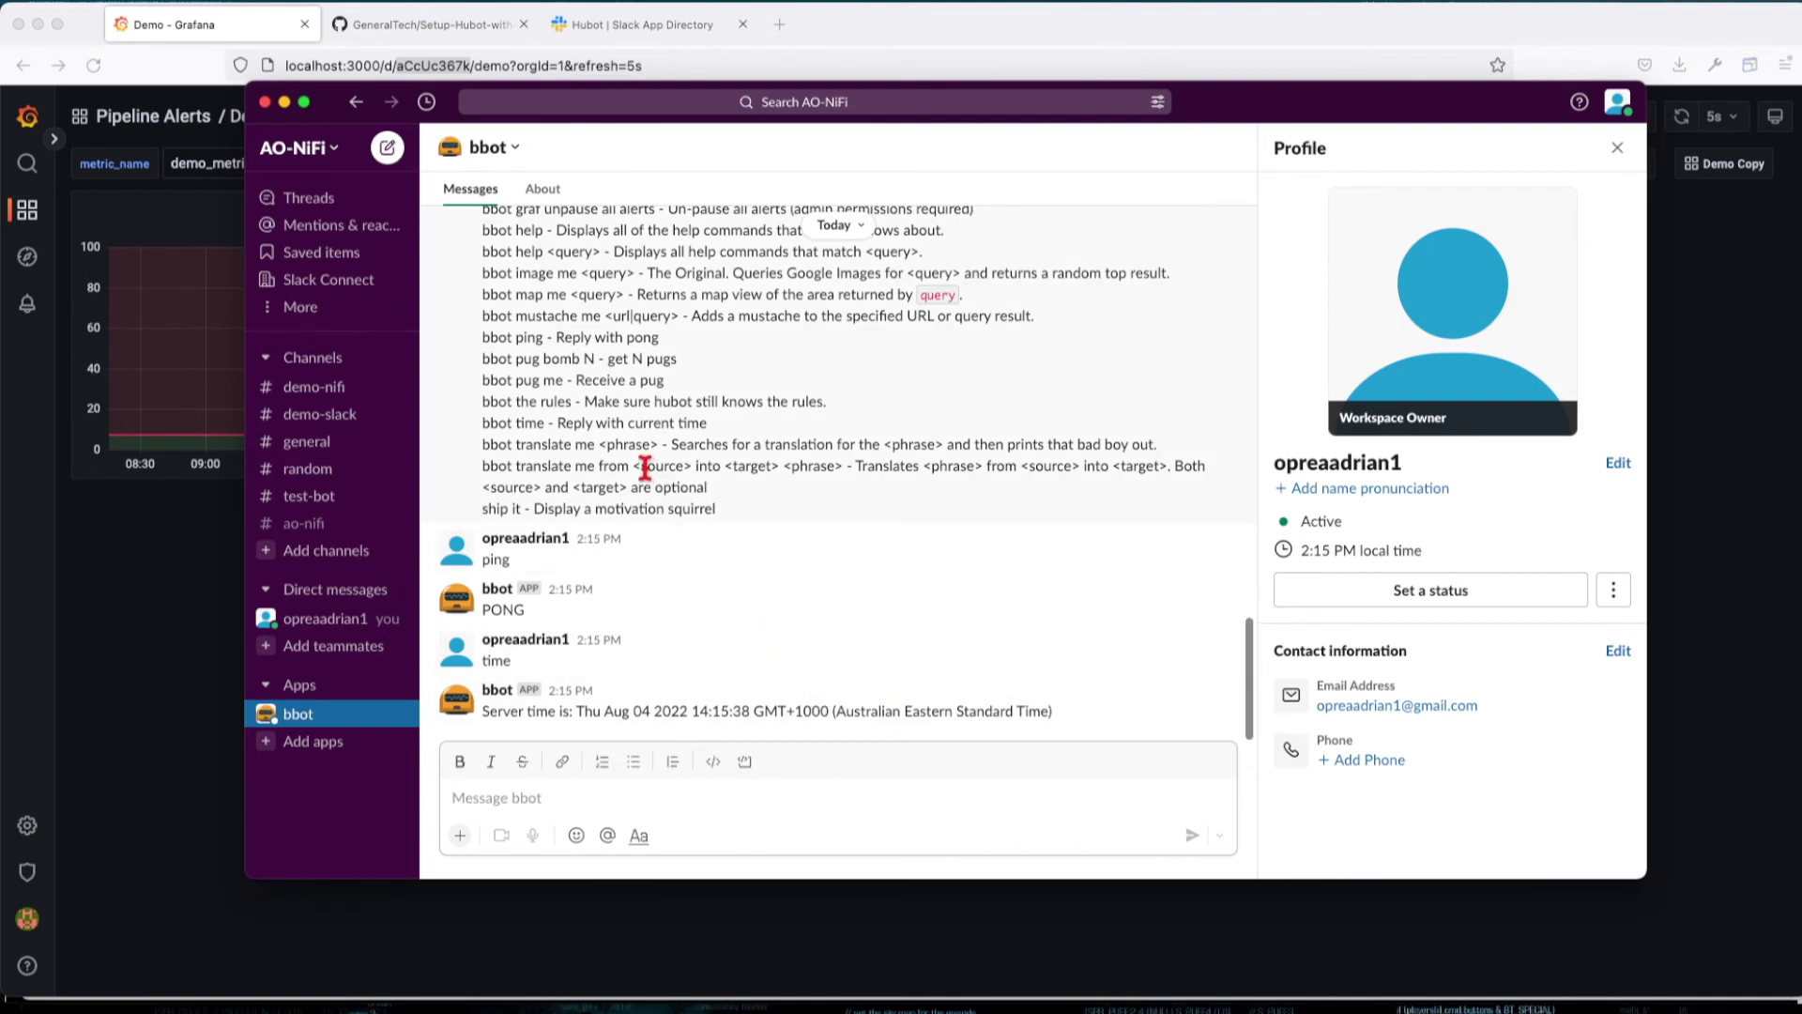
pyautogui.scroll(3, 646, 474)
pyautogui.scroll(2, 646, 478)
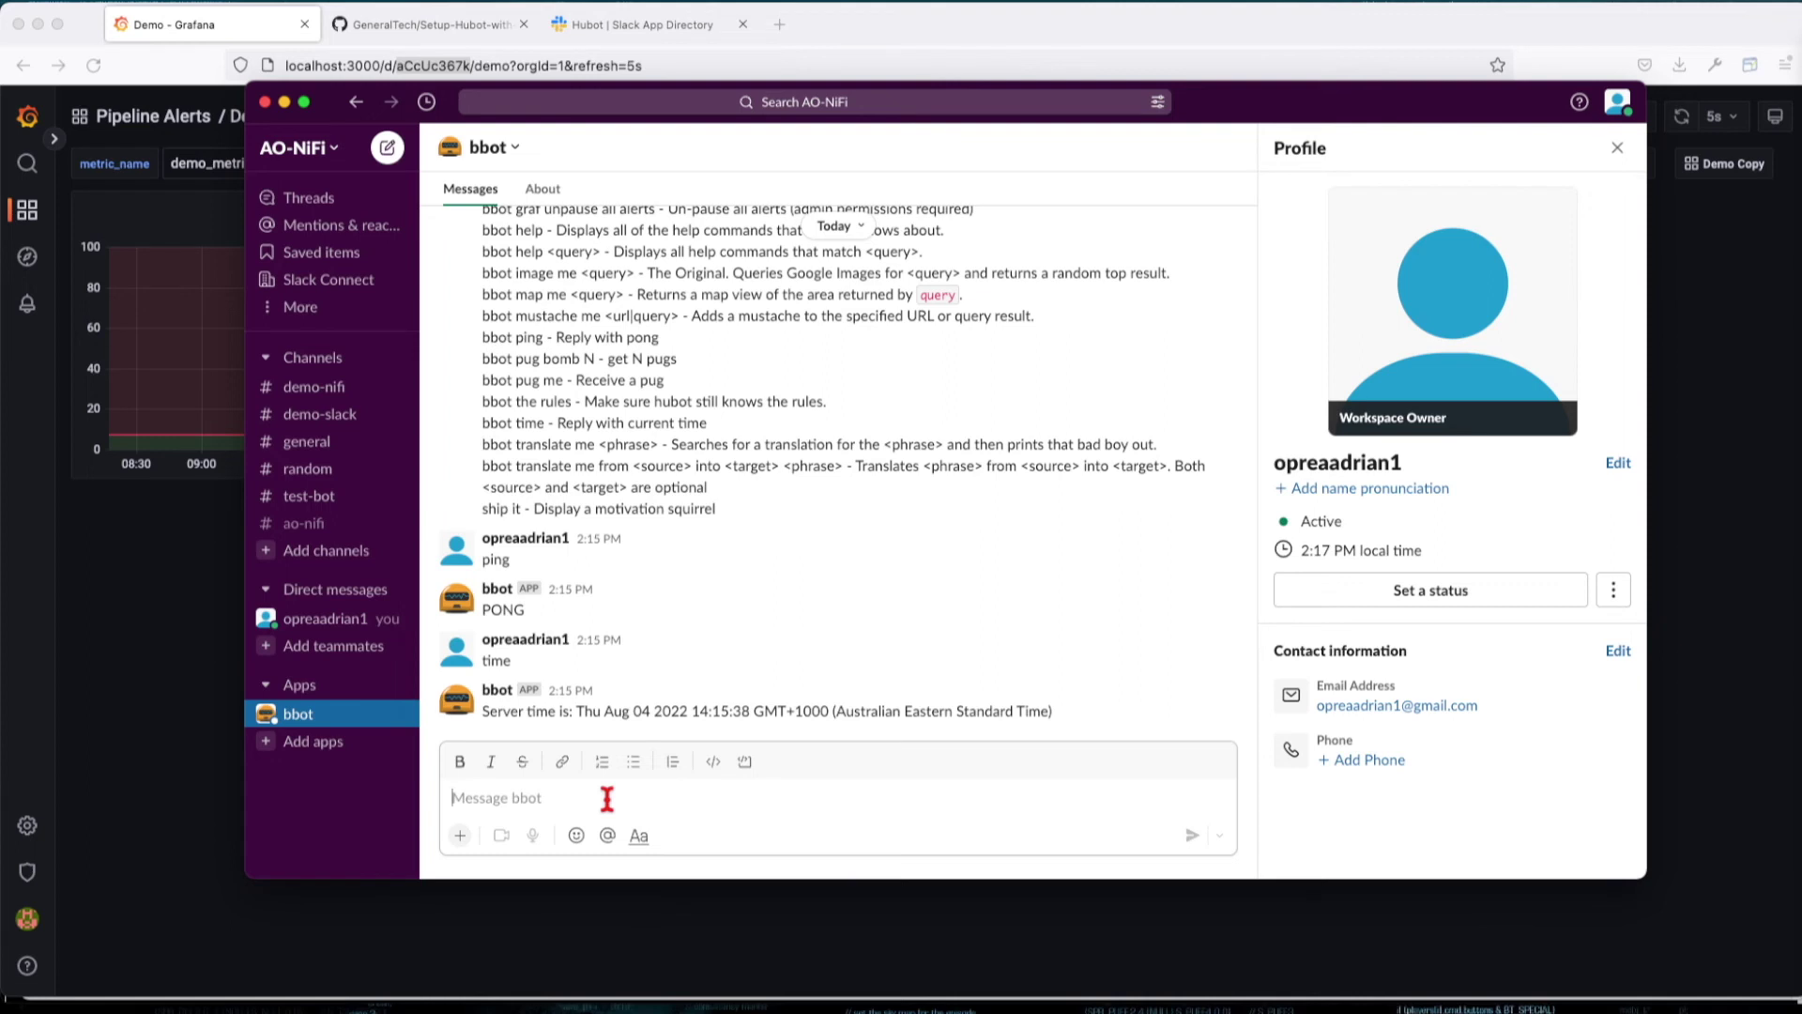
pyautogui.write('@bb')
pyautogui.press('Tab')
pyautogui.write('alias ')
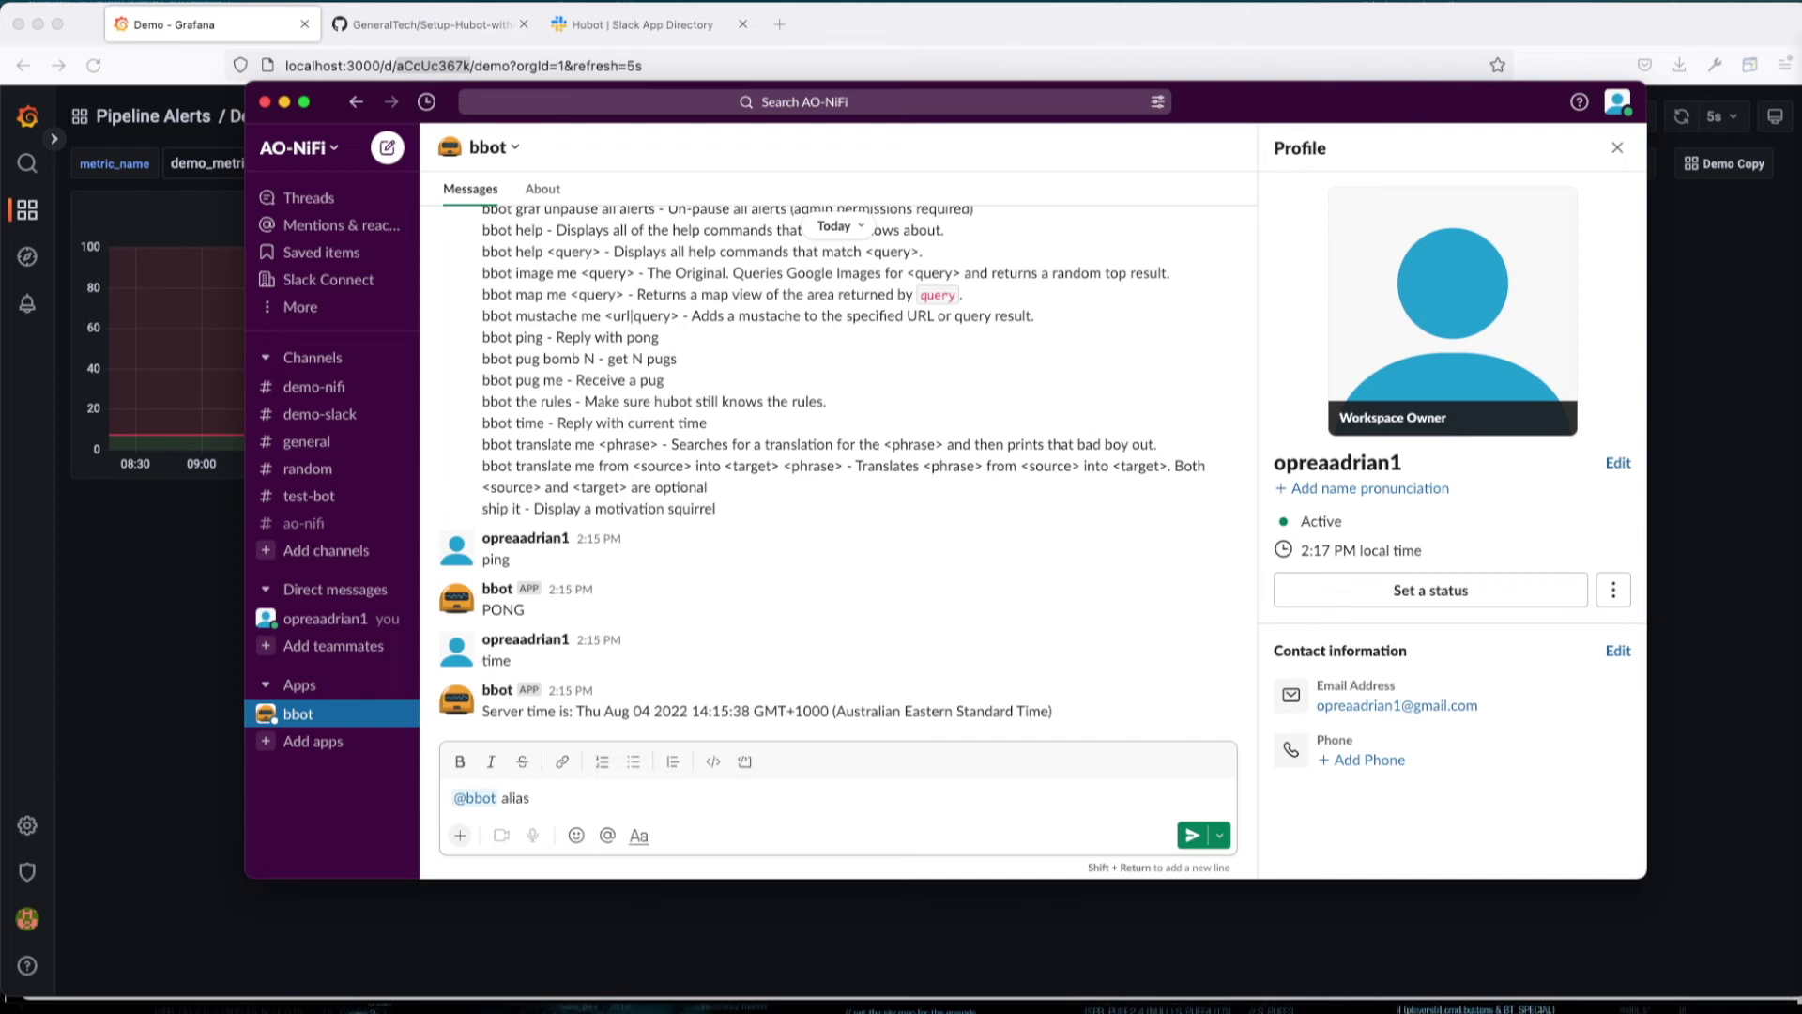
pyautogui.write('Demo=gre')
pyautogui.press('BackSpace')
pyautogui.write('af db')
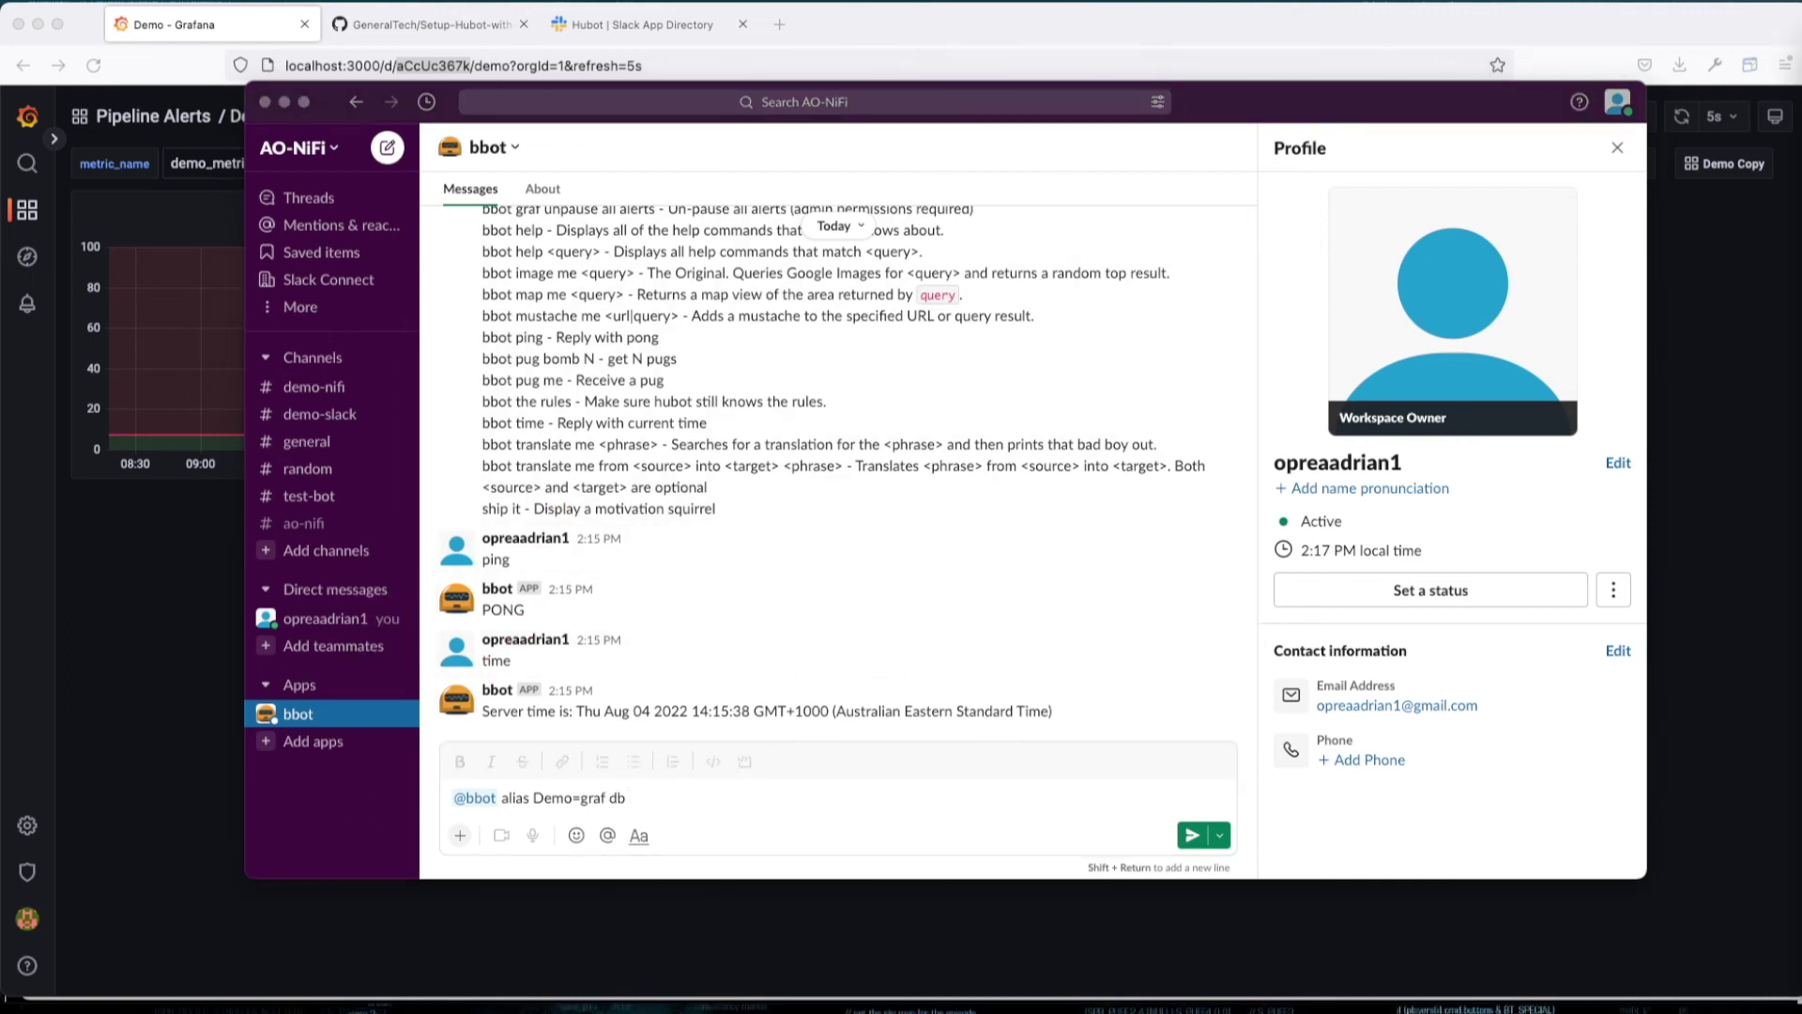
pyautogui.press('super+Tab')
pyautogui.write('aCcUc367k')
pyautogui.press('Return')
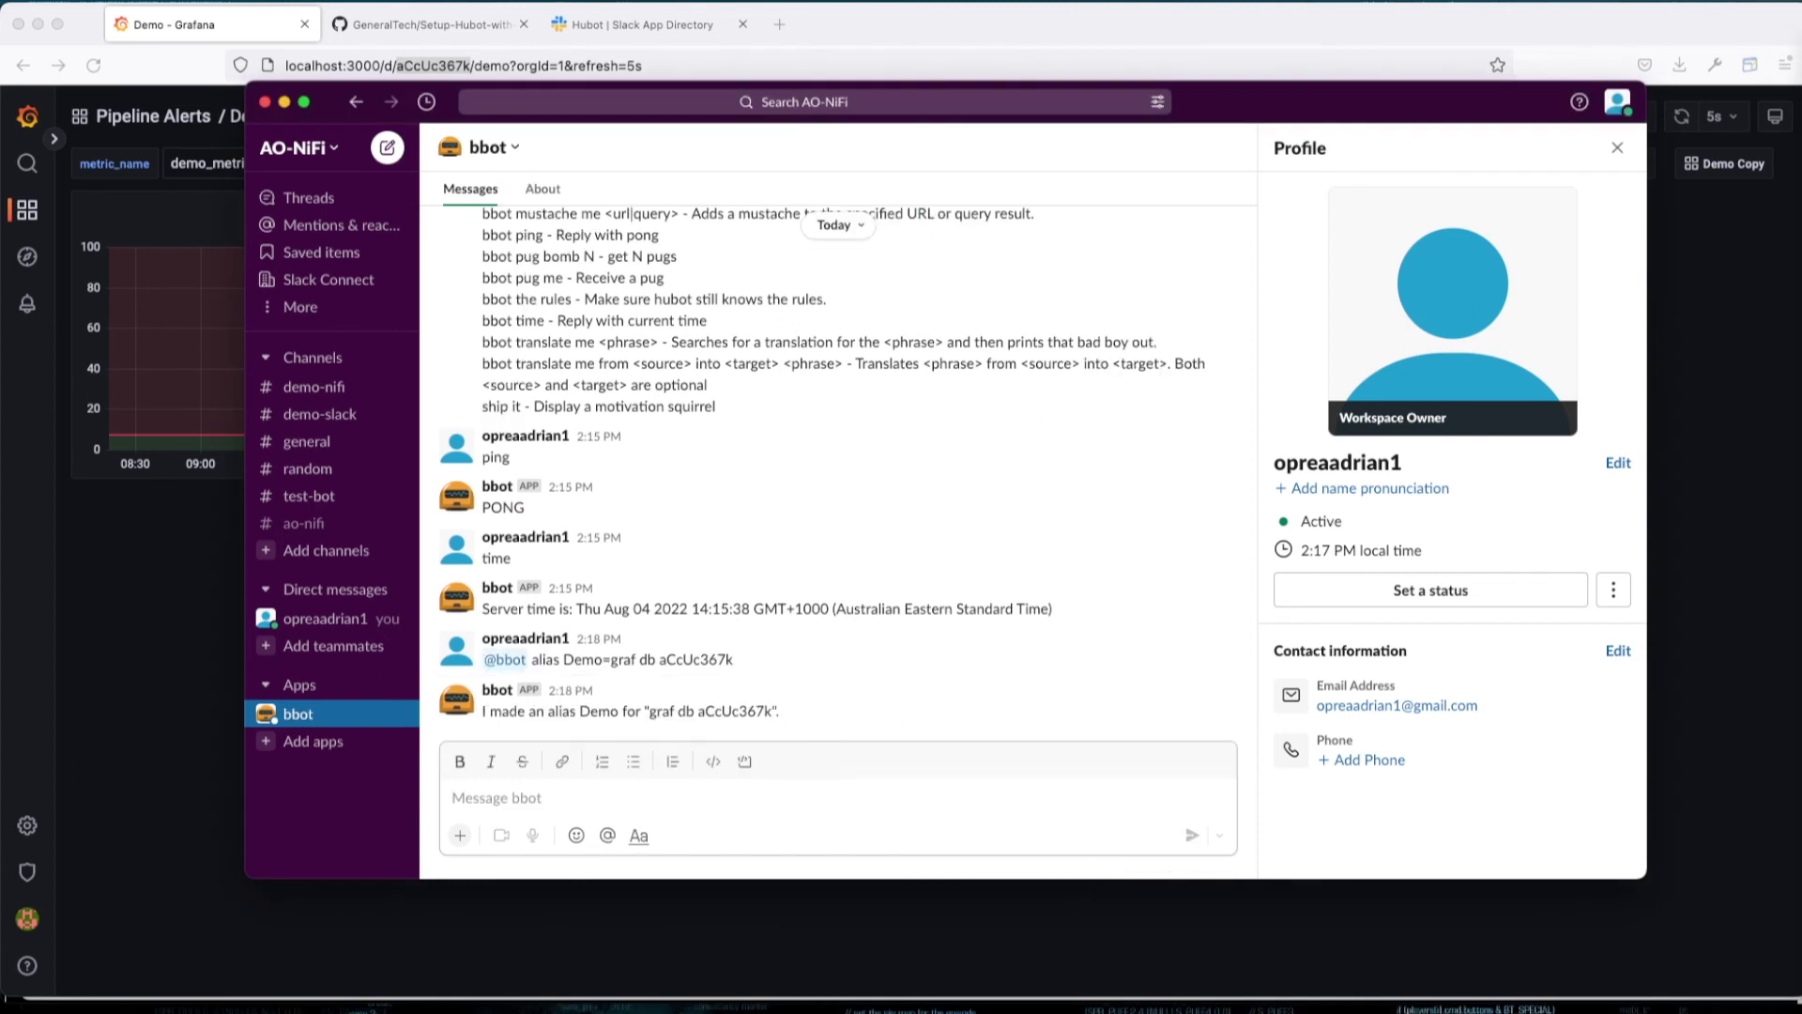
# - Send the new Demo alias to bbot, copied from its confirmation reply
pyautogui.doubleClick(602, 710)
pyautogui.press('super+c')
pyautogui.click(552, 798)
pyautogui.press('super+v')
pyautogui.press('Return')
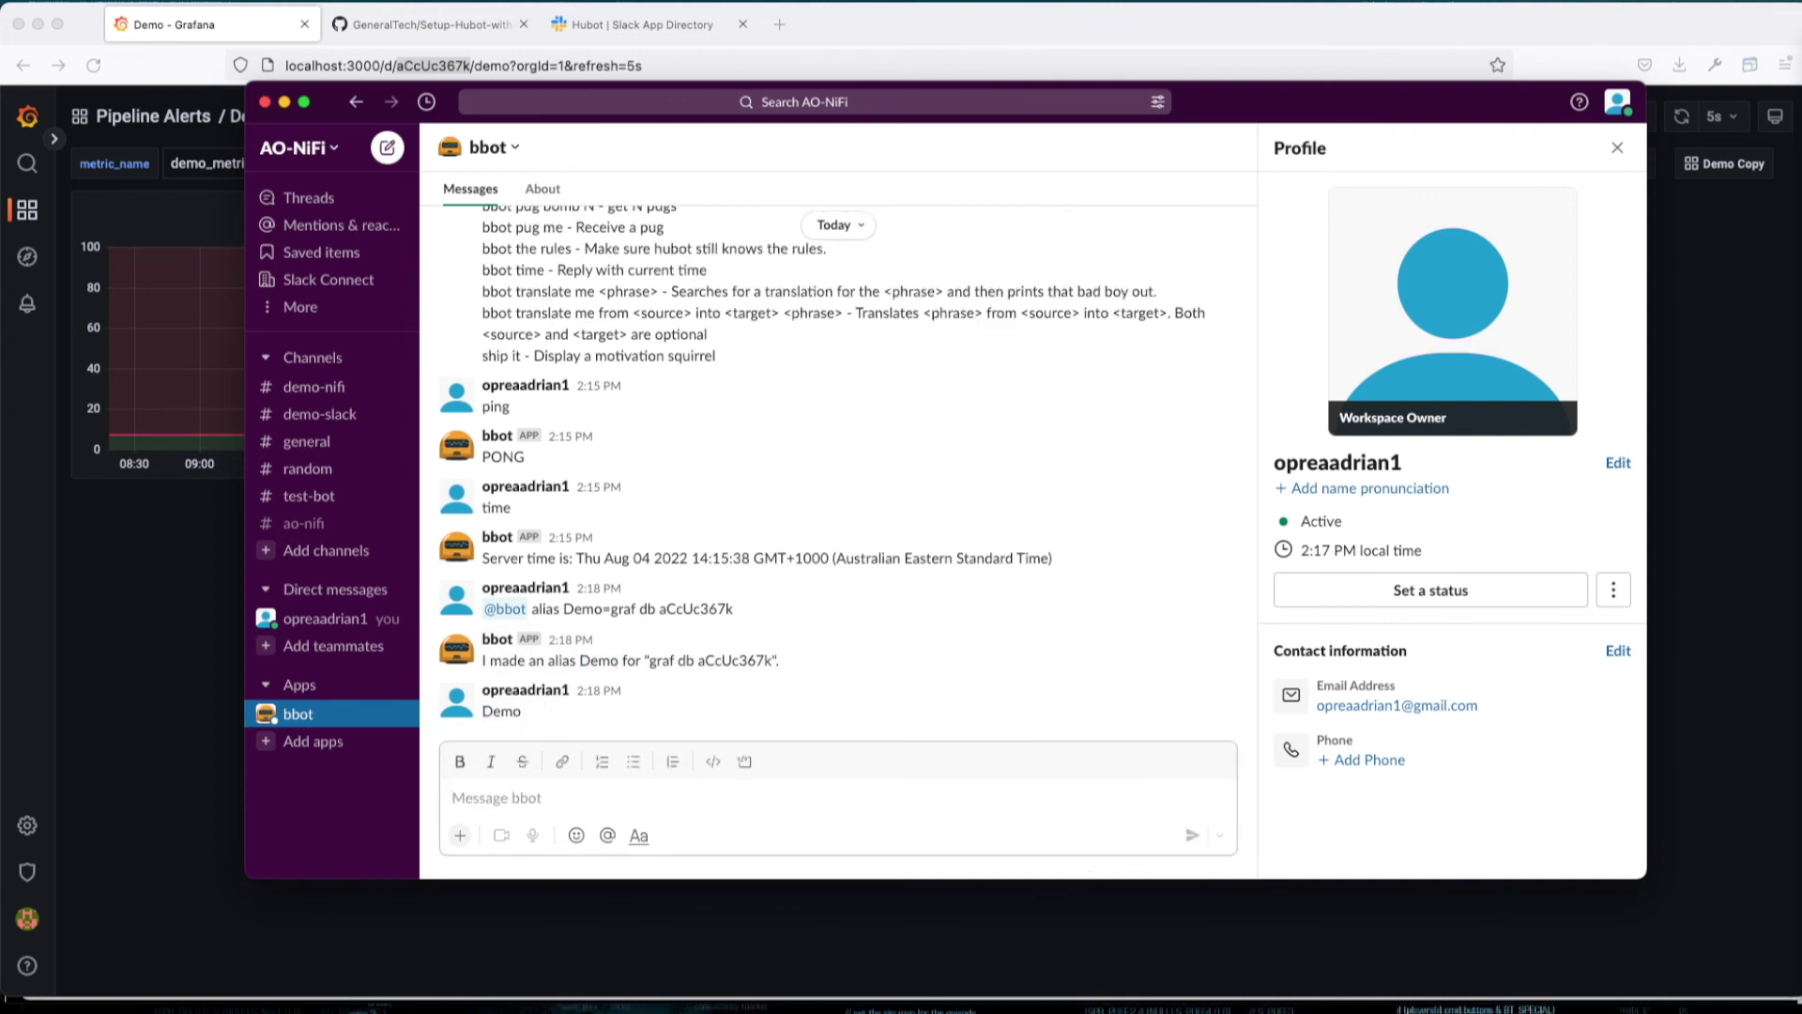